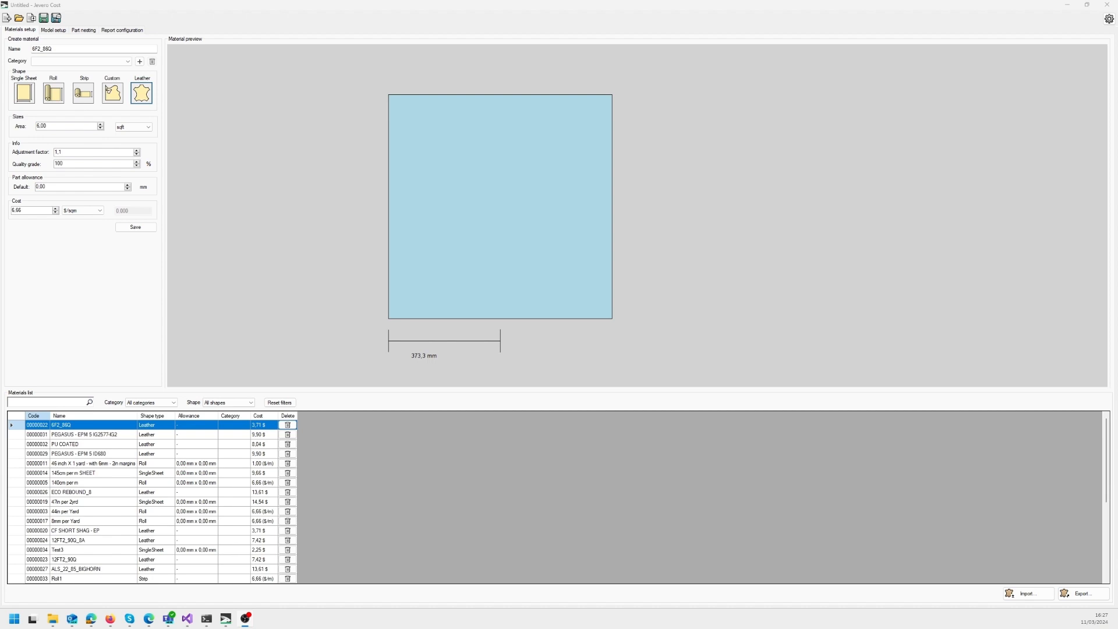
Step: Open the 44in per meter roll material and examine its settings and preview shape
left_click(330, 3)
scroll(79, 506, "down", 5)
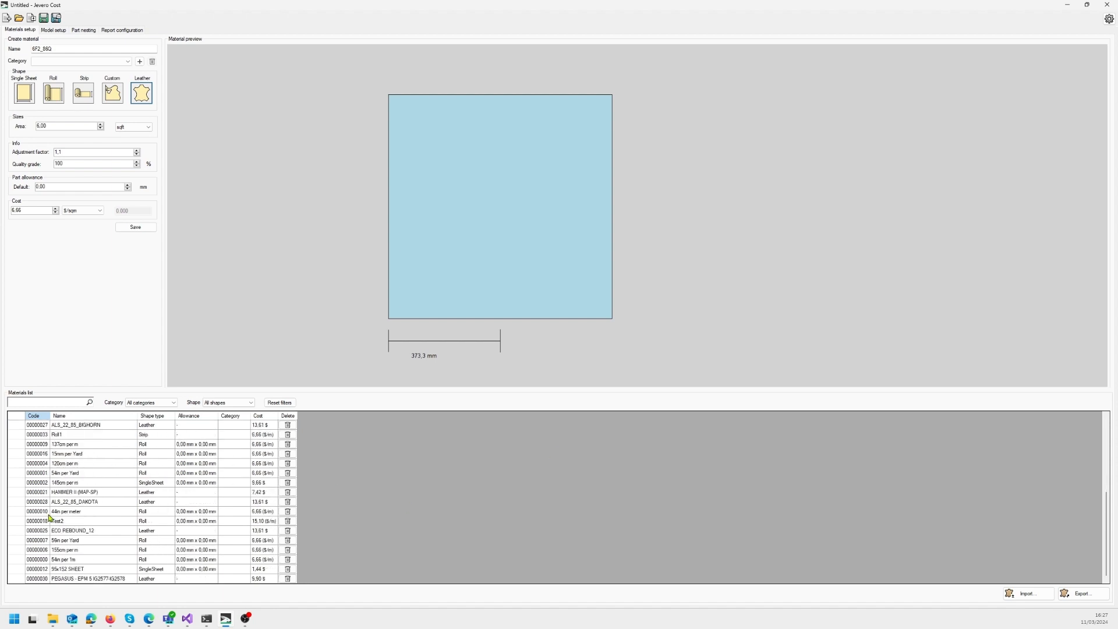
left_click(69, 513)
scroll(599, 159, "down", 2)
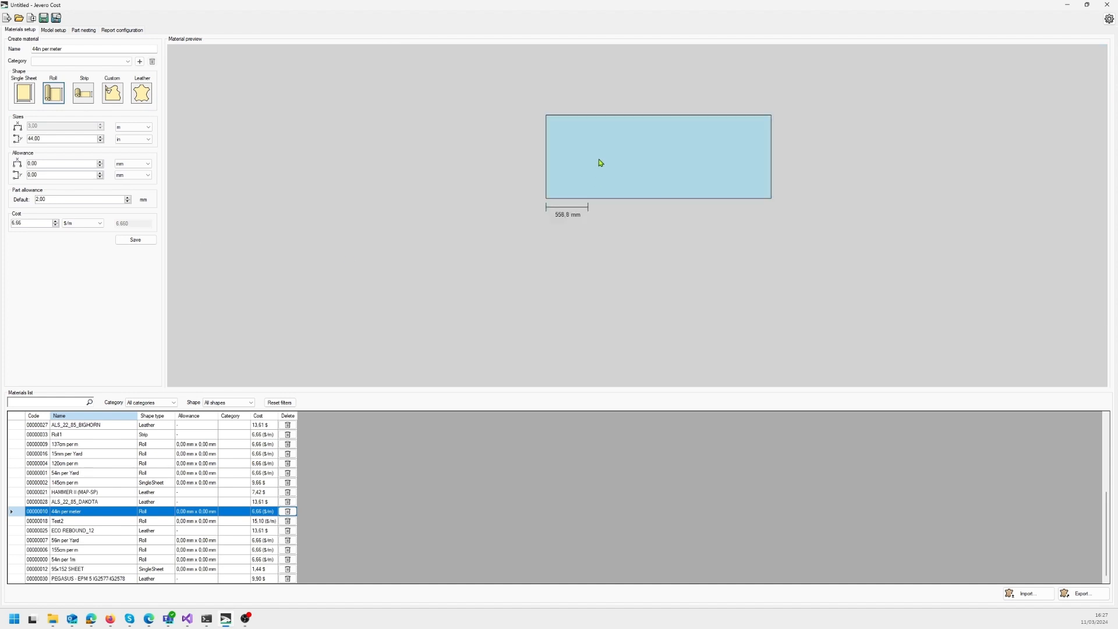
left_click_drag(639, 127, 536, 180)
scroll(536, 179, "up", 1)
scroll(530, 199, "up", 1)
left_click_drag(524, 223, 512, 187)
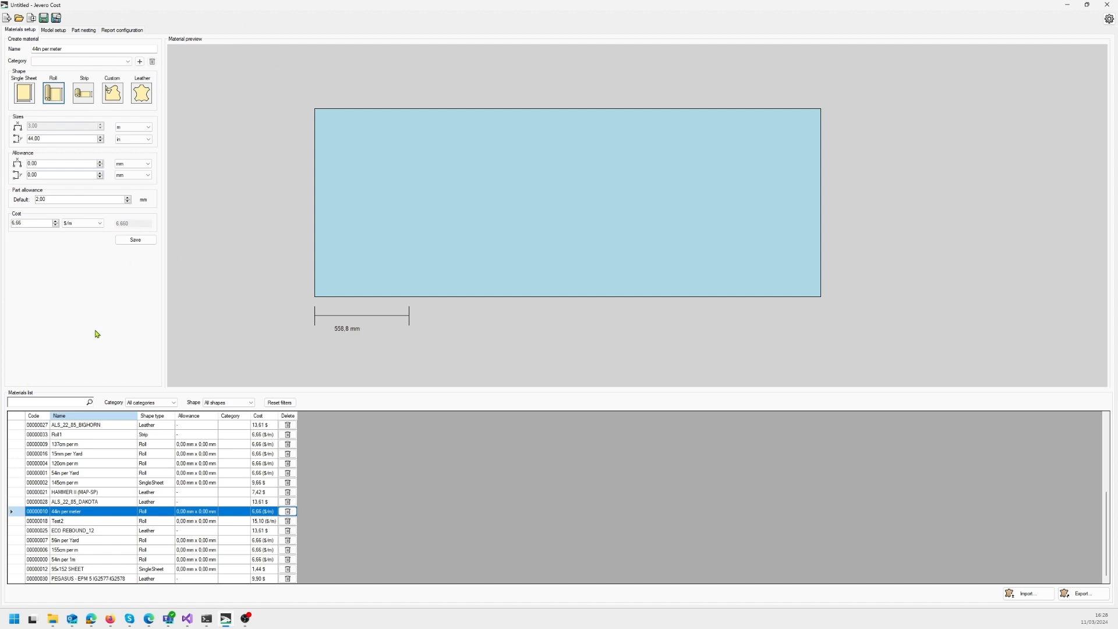
Step: View the settings of the 6F2_86Q leather, the HAMMER II (MAP-SP) leather and the 145cm per m single sheet
scroll(81, 475, "up", 1)
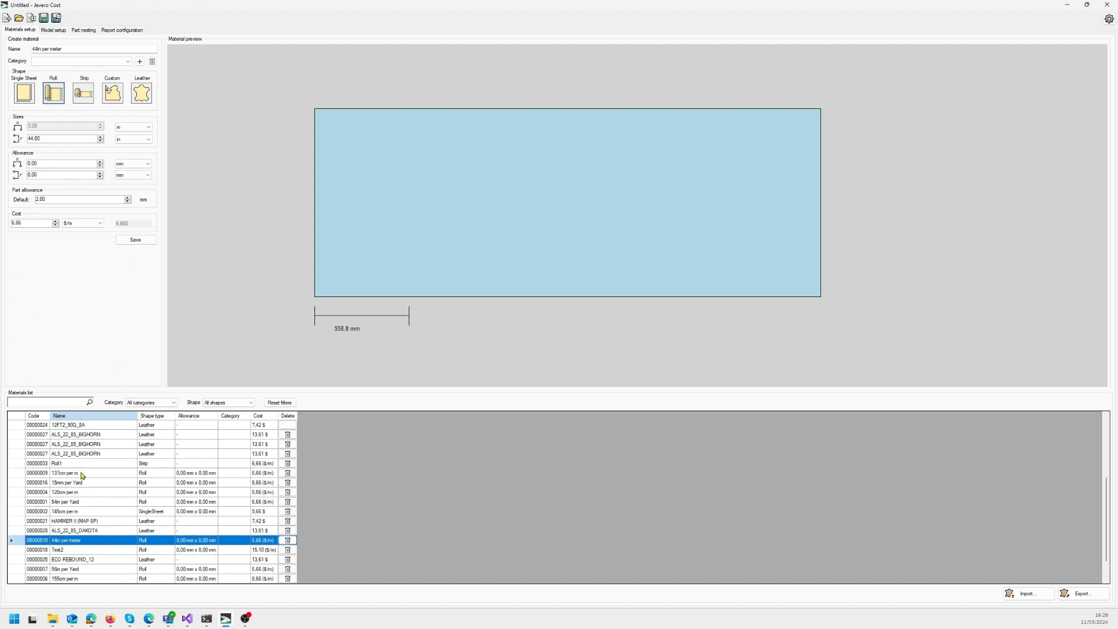
scroll(82, 475, "up", 4)
left_click(73, 425)
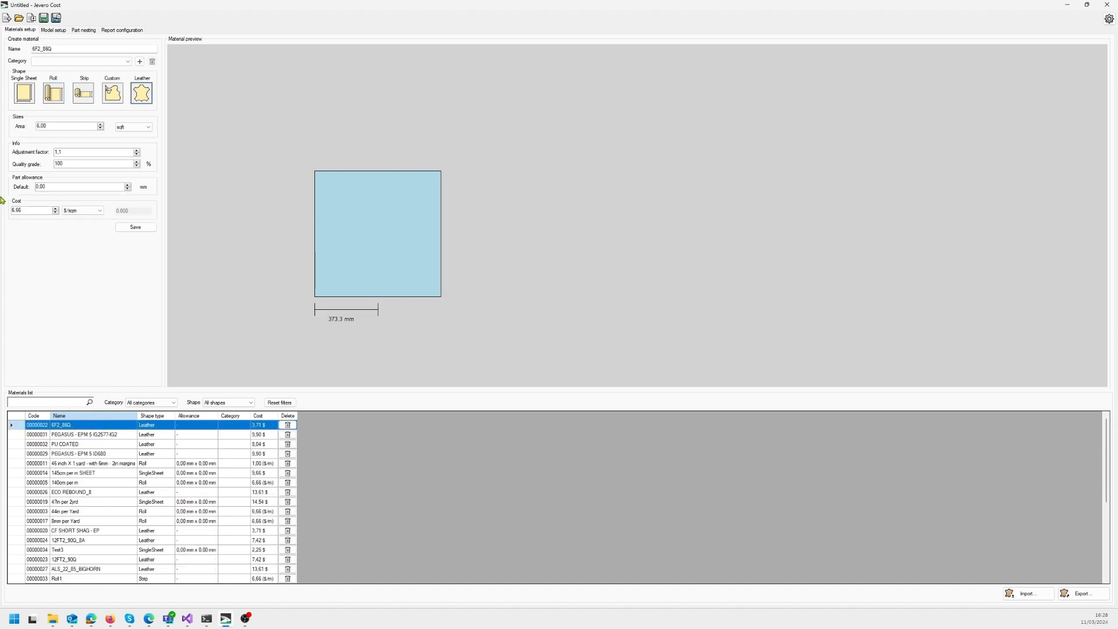
scroll(112, 496, "down", 5)
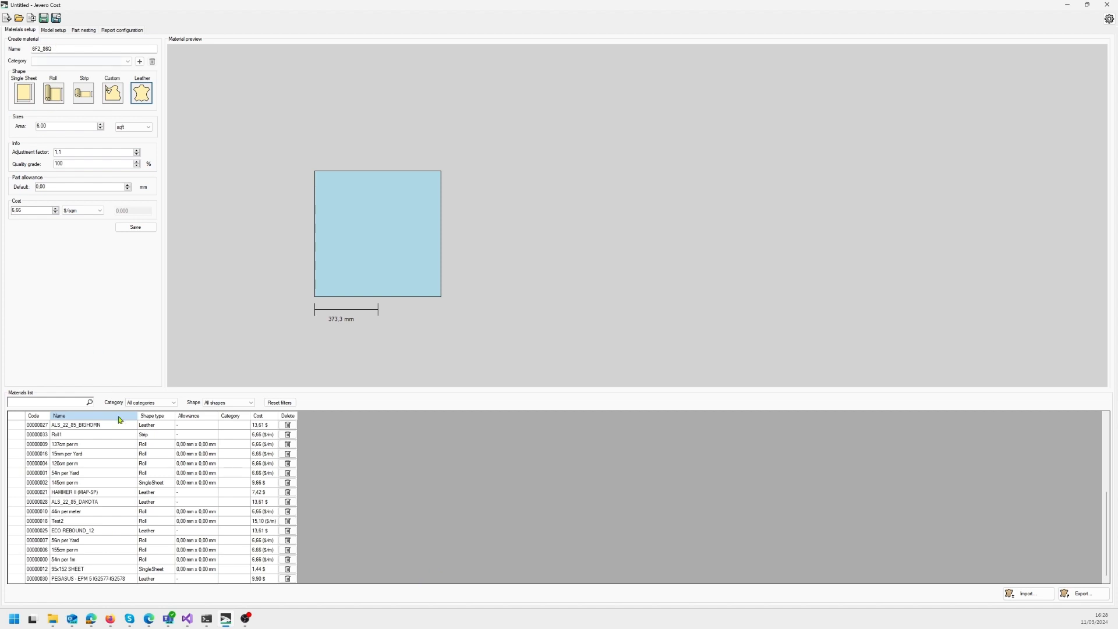
left_click(92, 494)
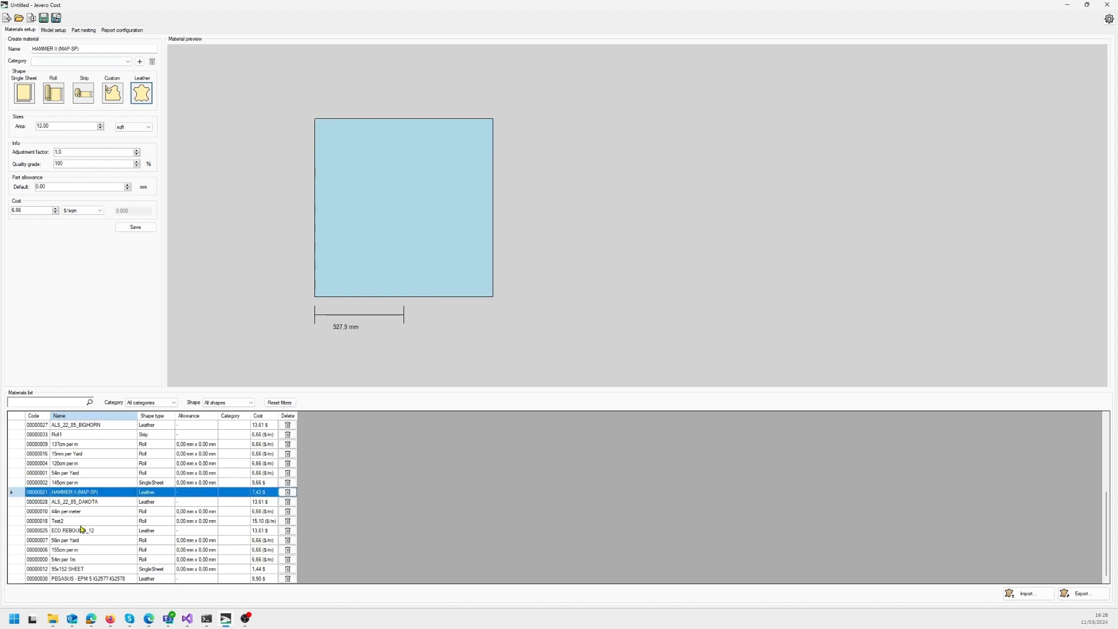
left_click(76, 483)
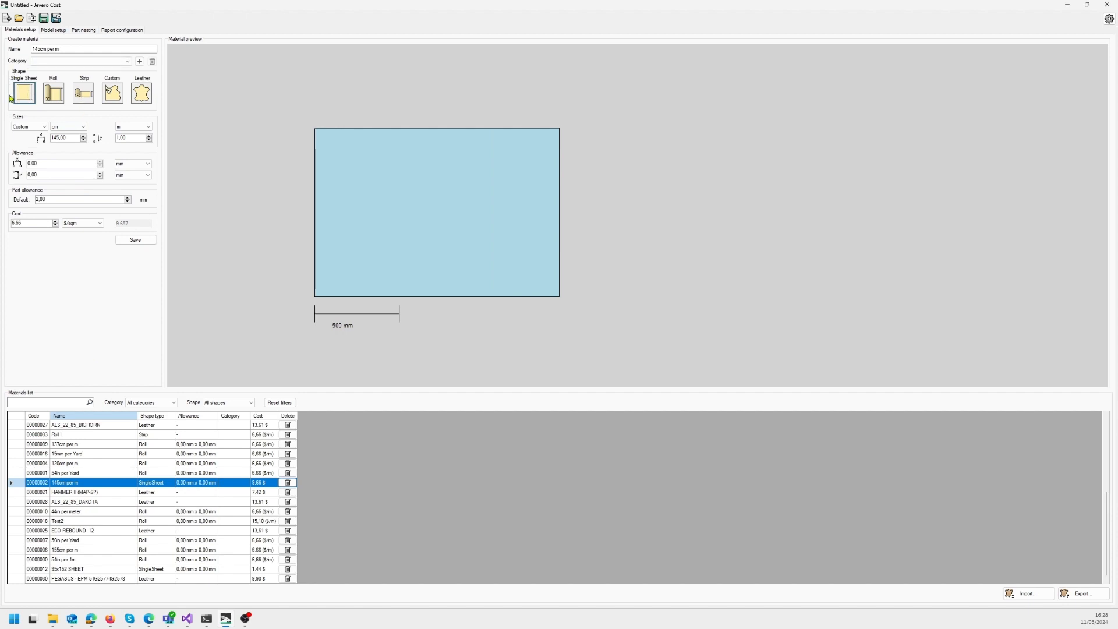
Step: Save a new roll material named AnotherRoll, based on 44in per meter, with a 47 in width and yd as length unit
left_click(74, 513)
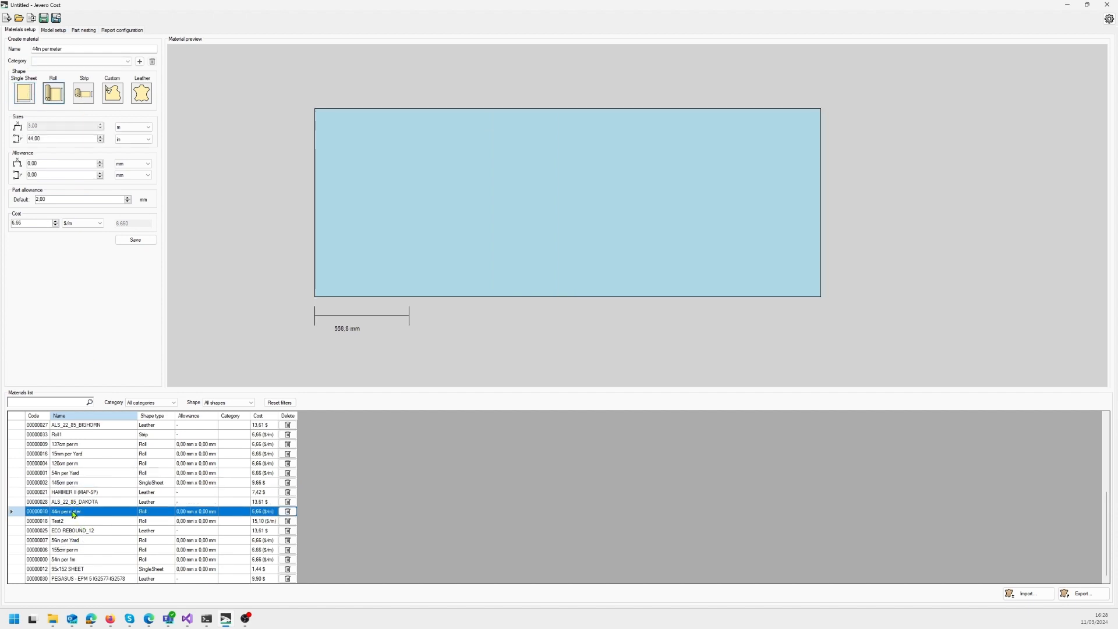
left_click_drag(74, 51, 3, 50)
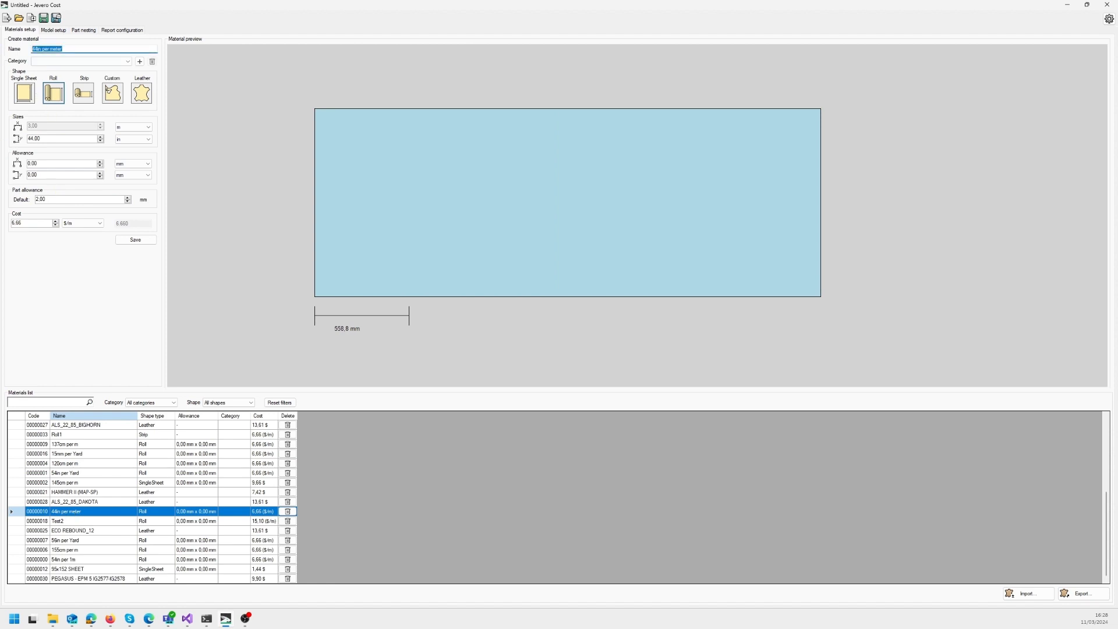
type("AnotherRoll")
left_click(53, 138)
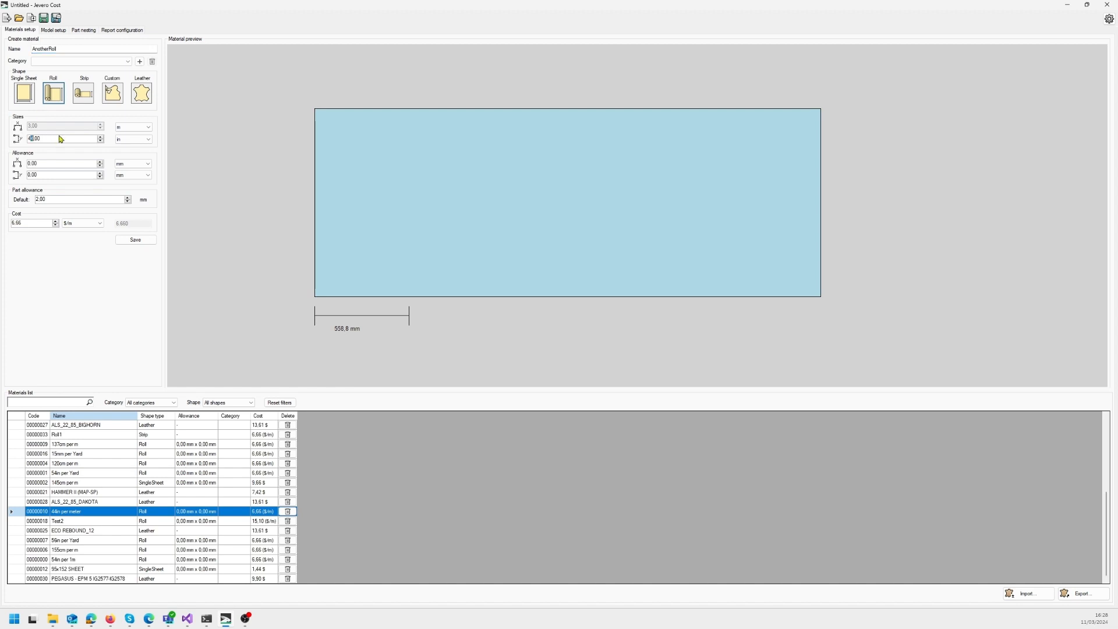
type("7")
left_click(133, 128)
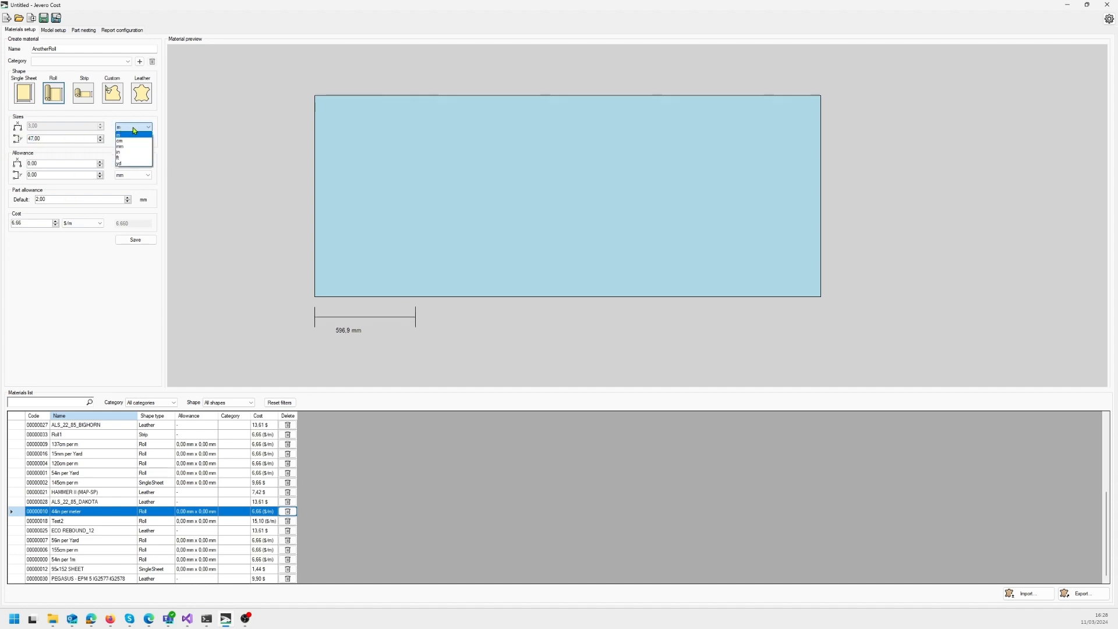
left_click(131, 164)
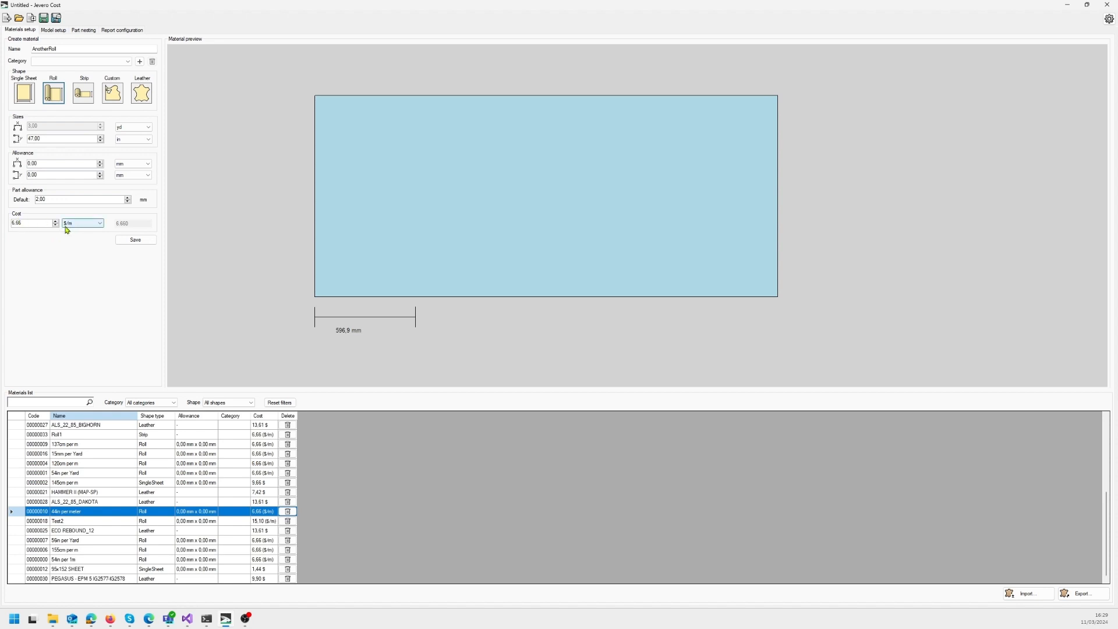
left_click(135, 240)
Step: Open the saved AnotherRoll entry and look through the whole materials list
scroll(123, 505, "down", 1)
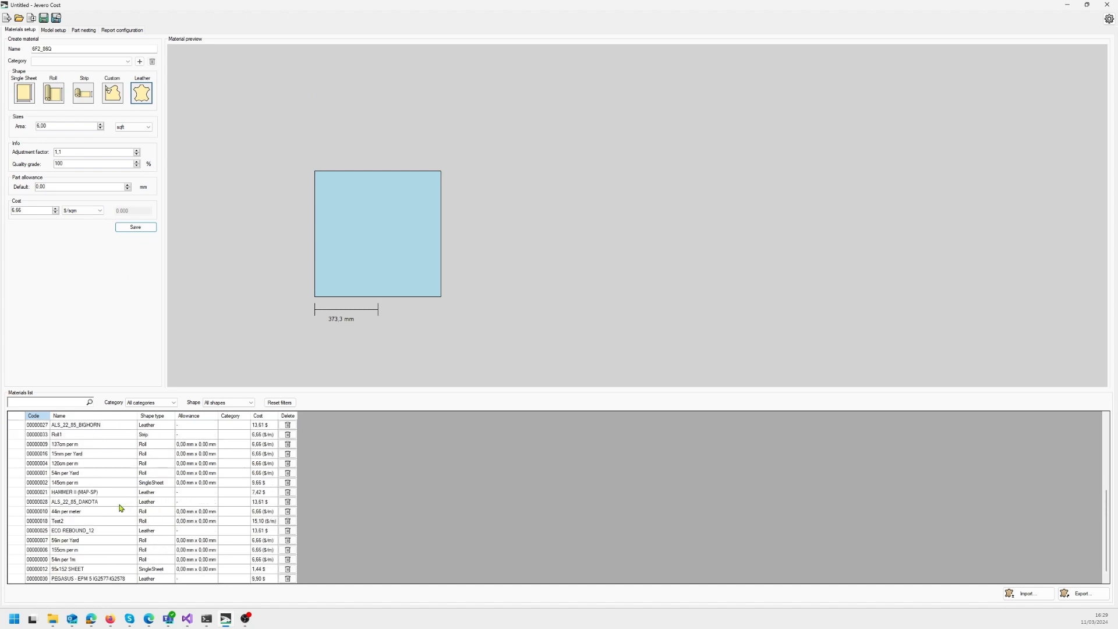
scroll(122, 508, "down", 1)
left_click(80, 580)
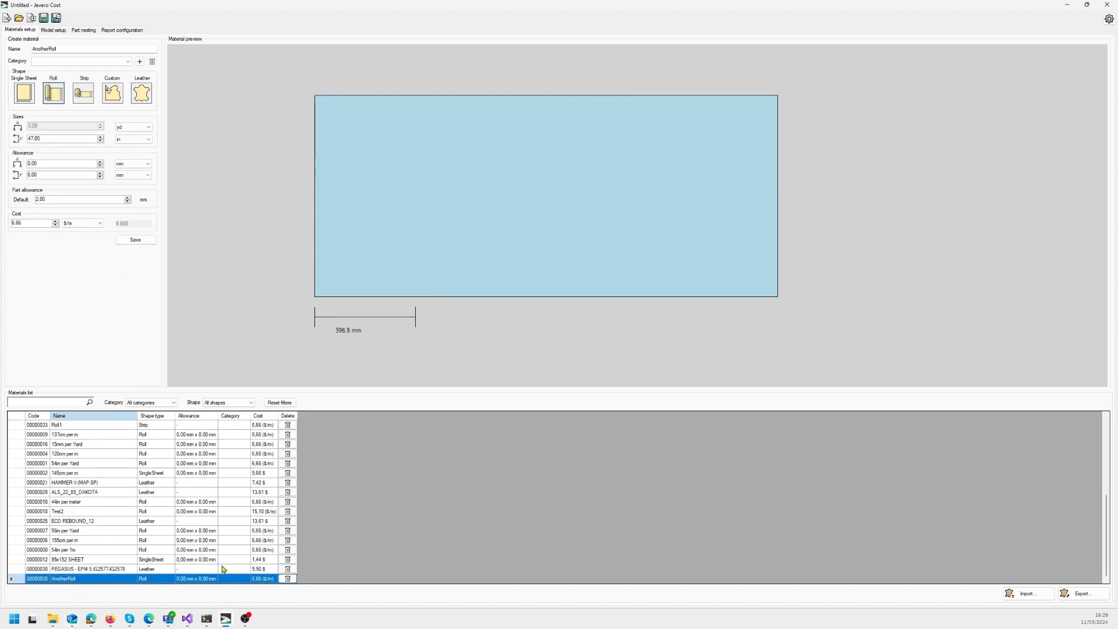
scroll(173, 548, "up", 5)
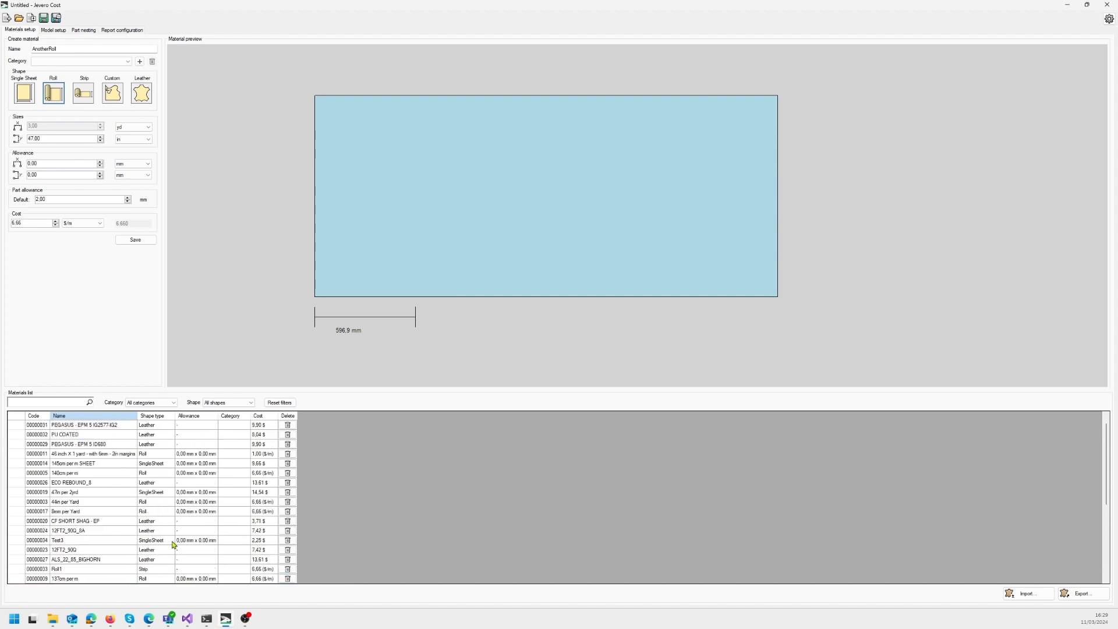
scroll(90, 547, "down", 5)
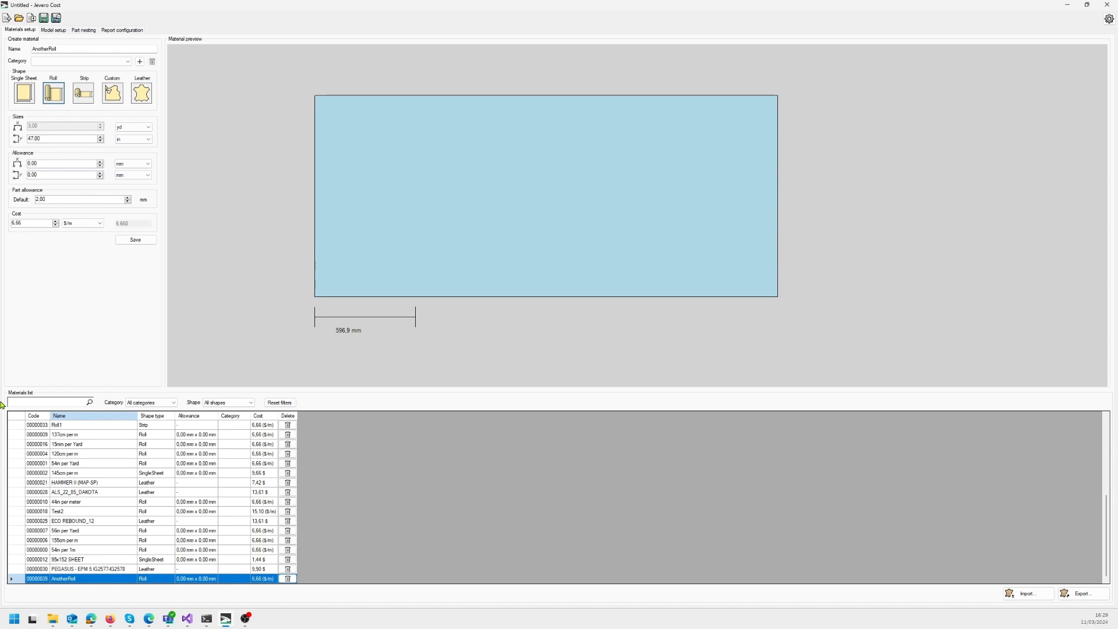
Step: Open the model file JeveroCostExampleModel.jcp in the model setup and dismiss the missing-material message
left_click(53, 30)
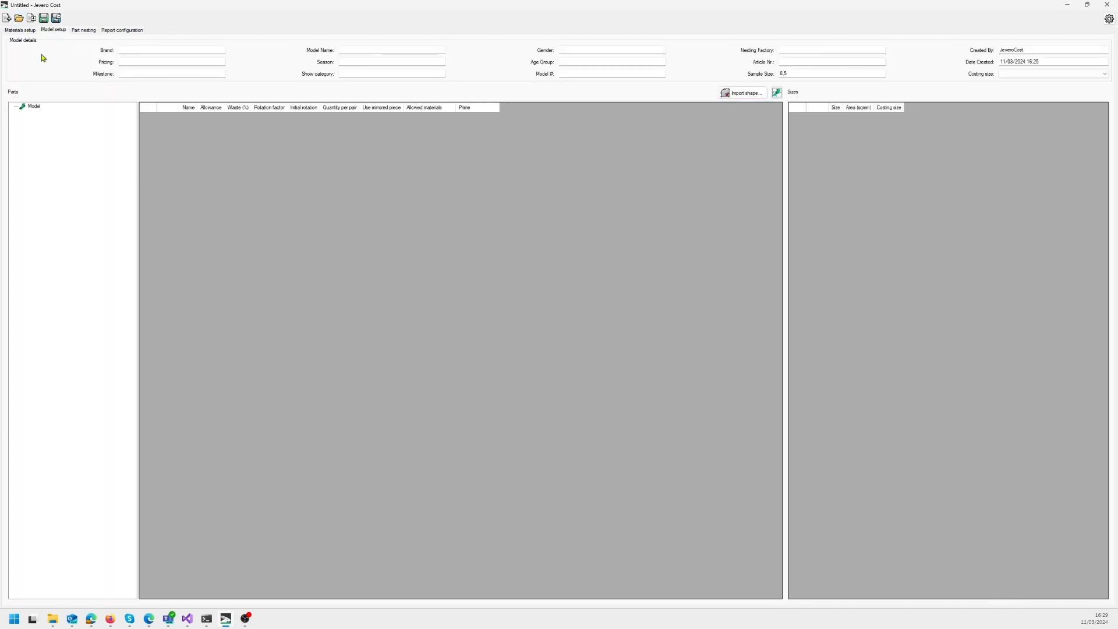
left_click(19, 18)
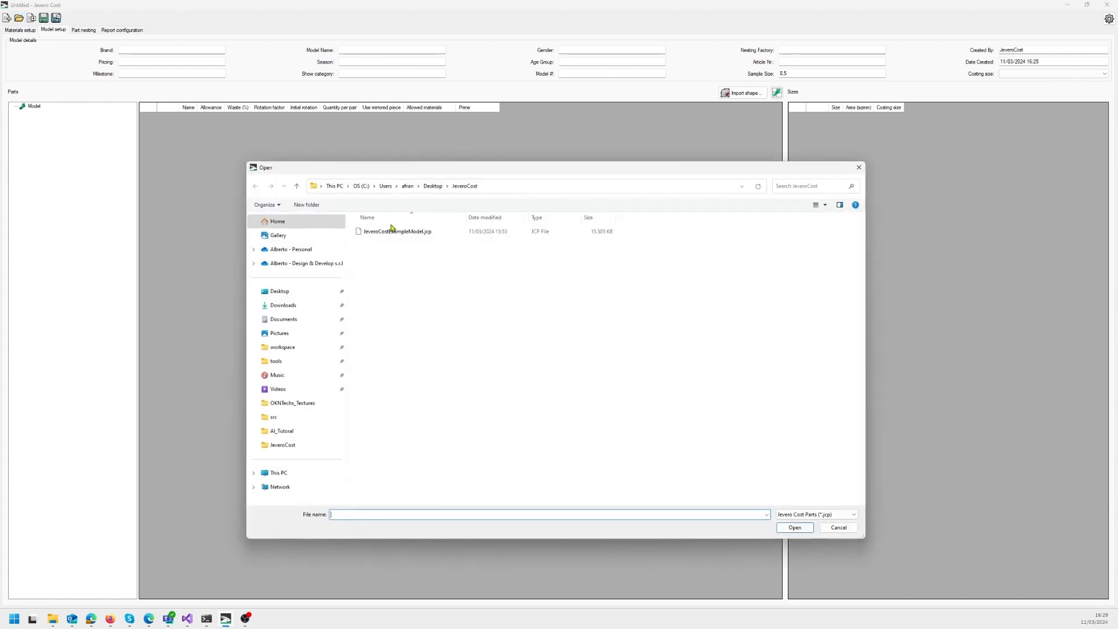
double_click(405, 233)
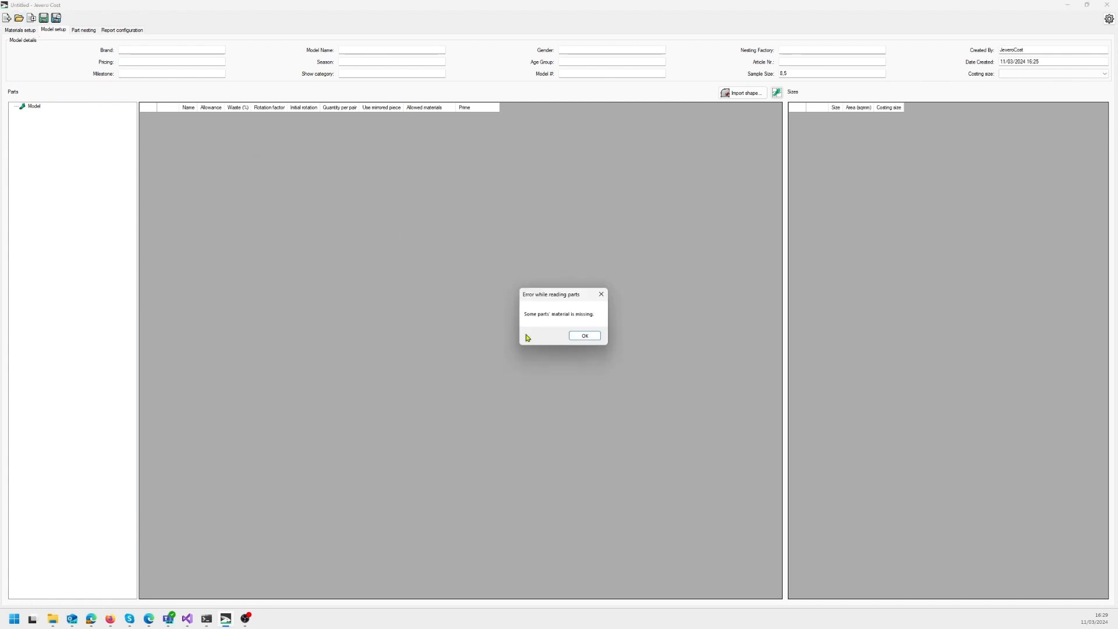
left_click(584, 337)
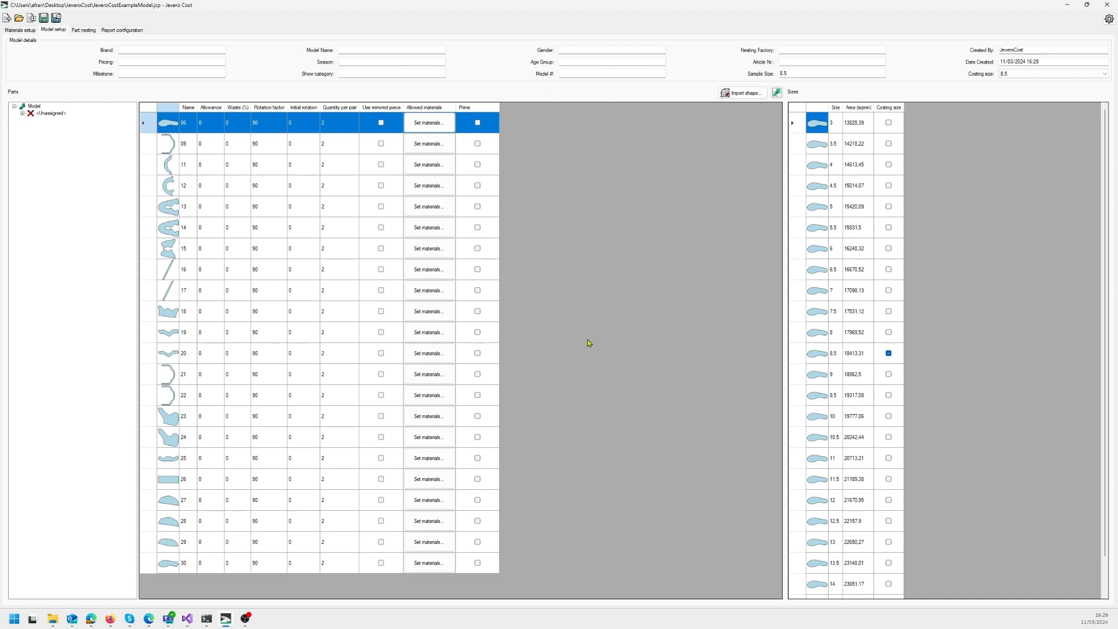
Step: Review the materials list again and preview the shapes of several parts of the loaded model
left_click(22, 30)
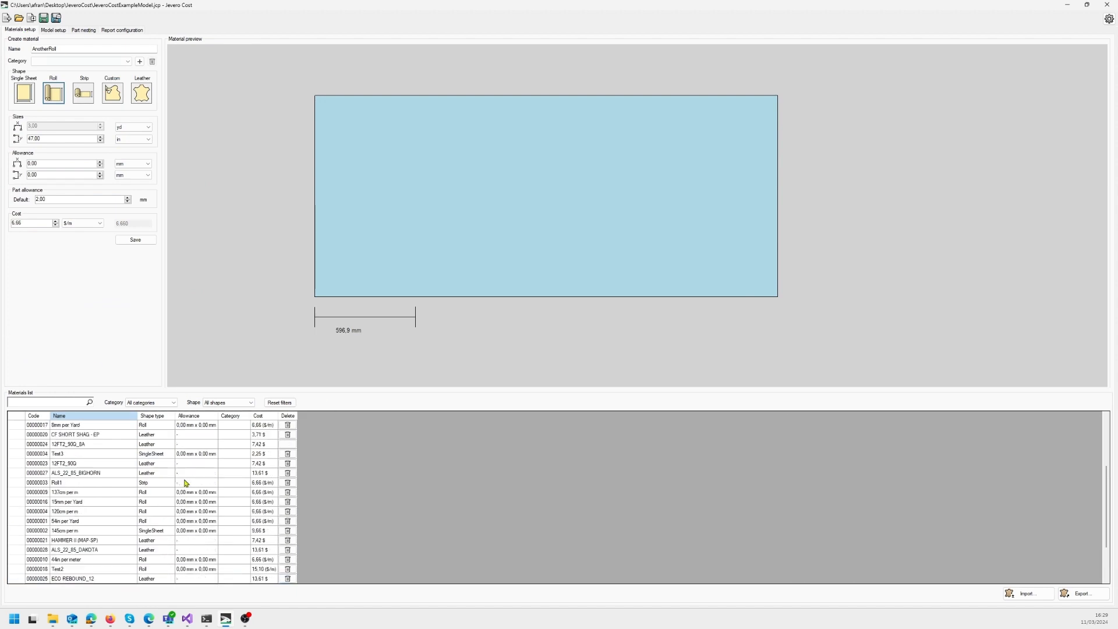
scroll(93, 474, "up", 3)
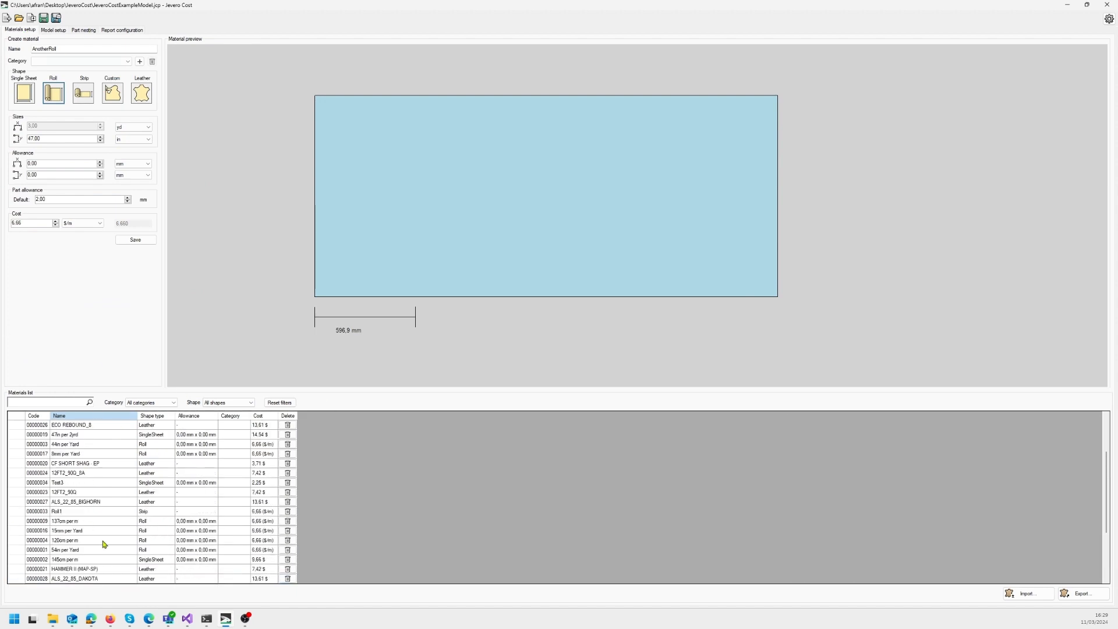
left_click(54, 31)
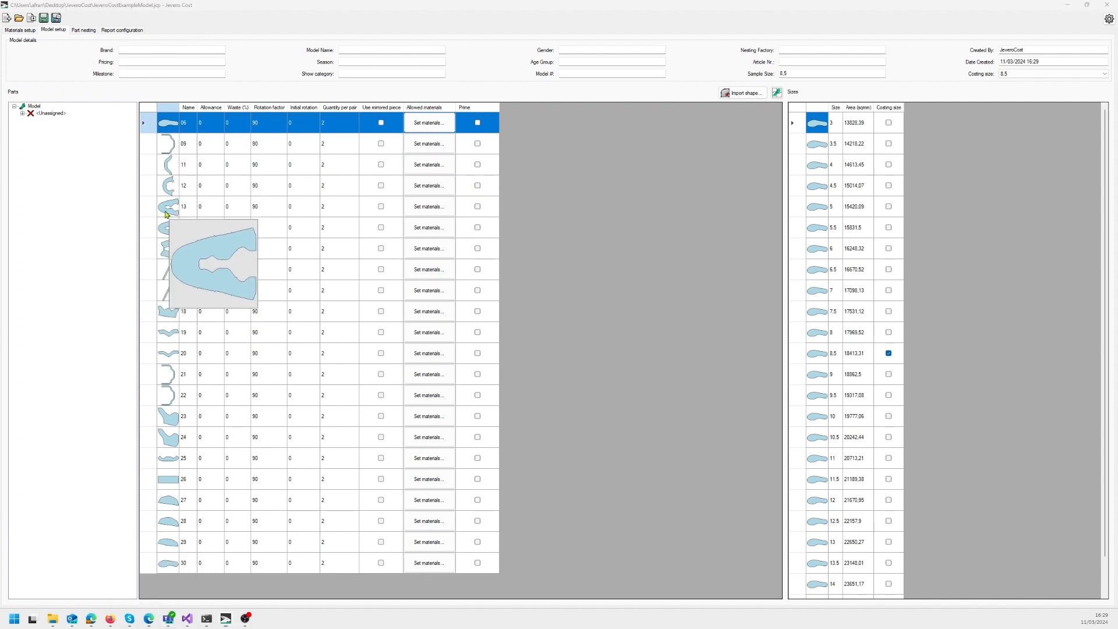
mouse_move(166, 207)
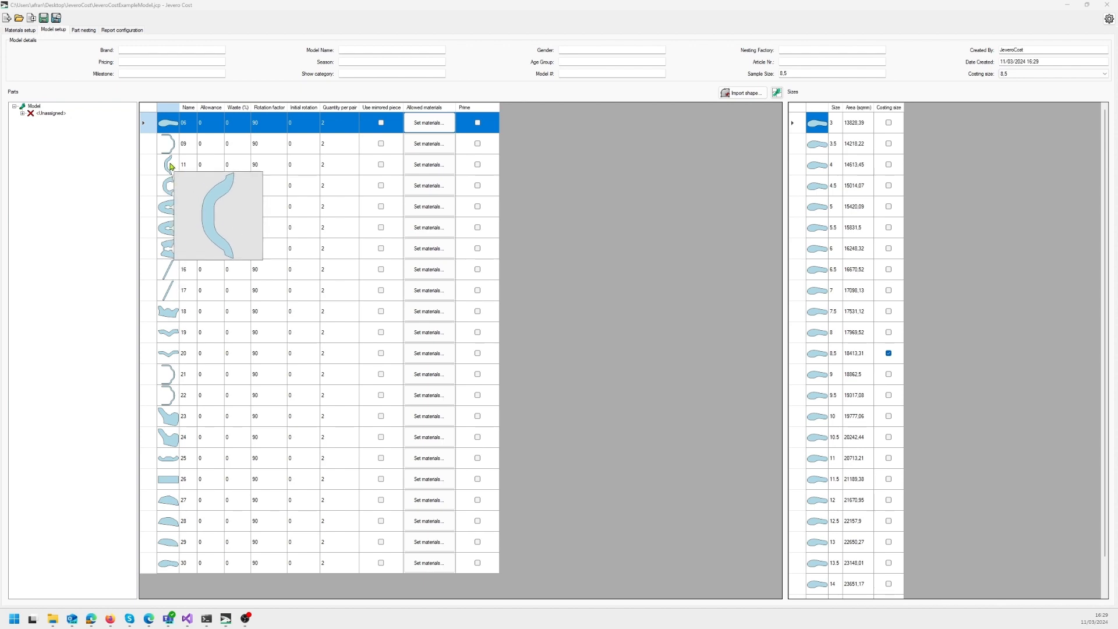
mouse_move(167, 153)
mouse_move(173, 292)
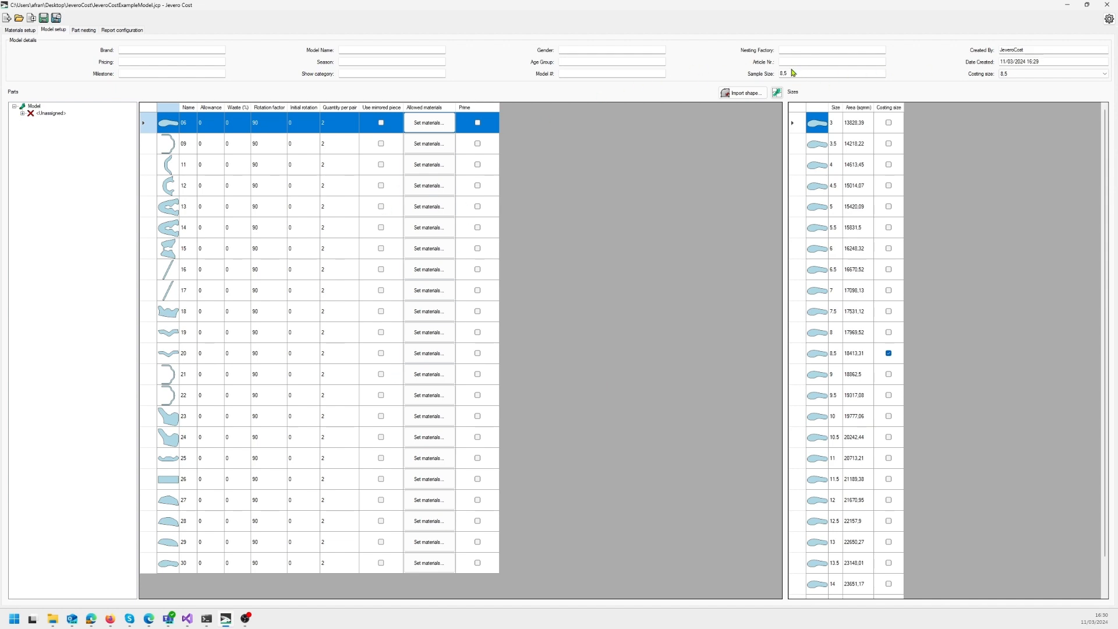
Step: Set the model's costing size to 10 and accept deleting the completed nestings
left_click(1036, 73)
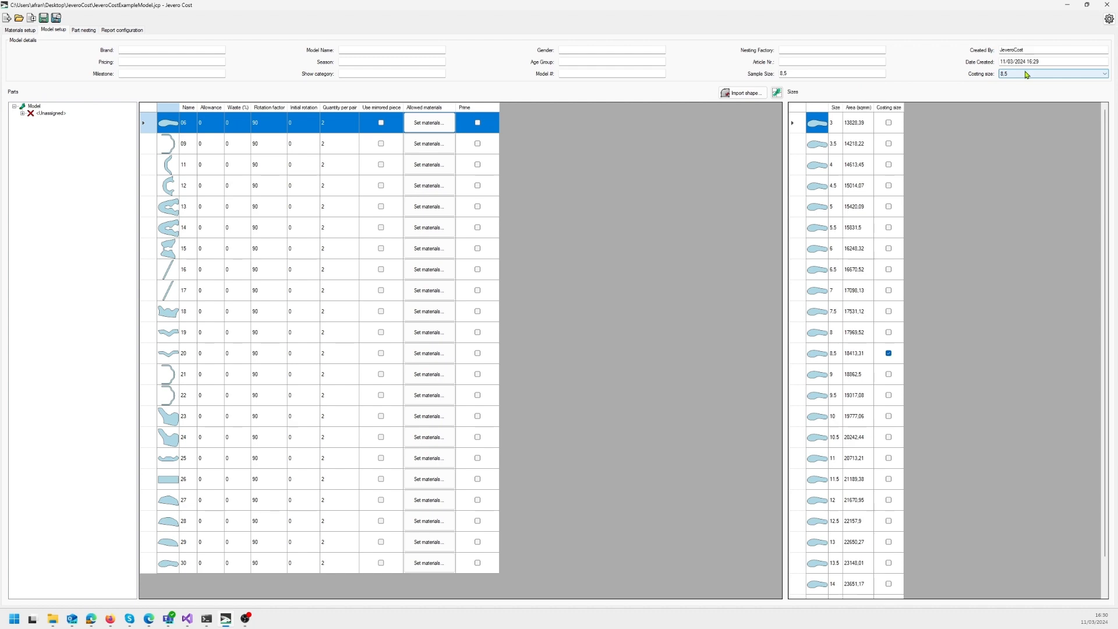
left_click(1026, 74)
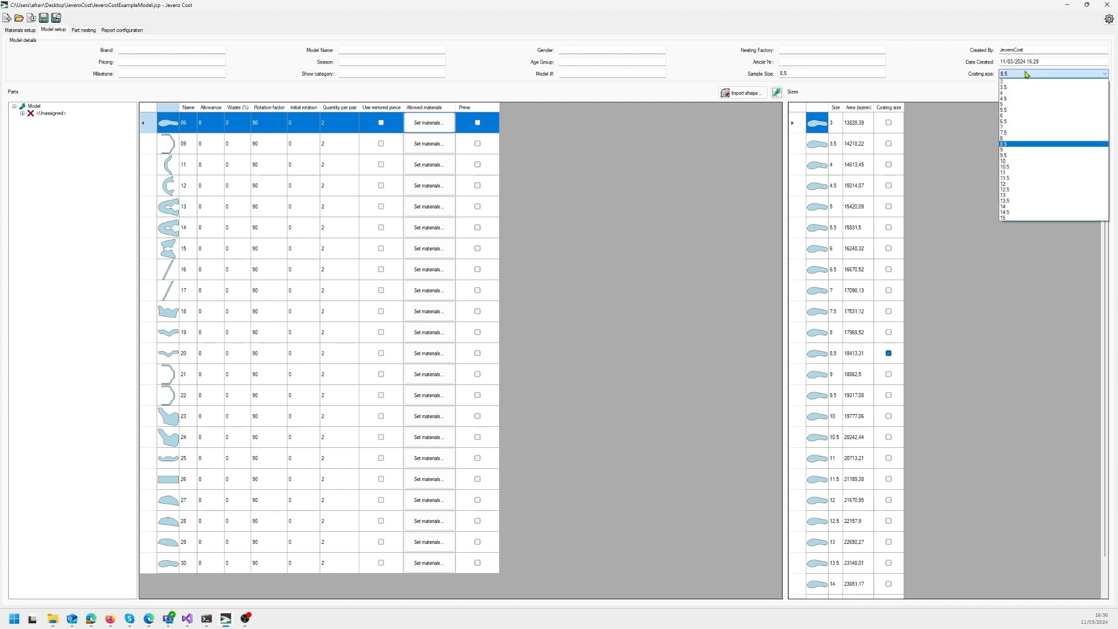
left_click(1021, 161)
left_click(593, 340)
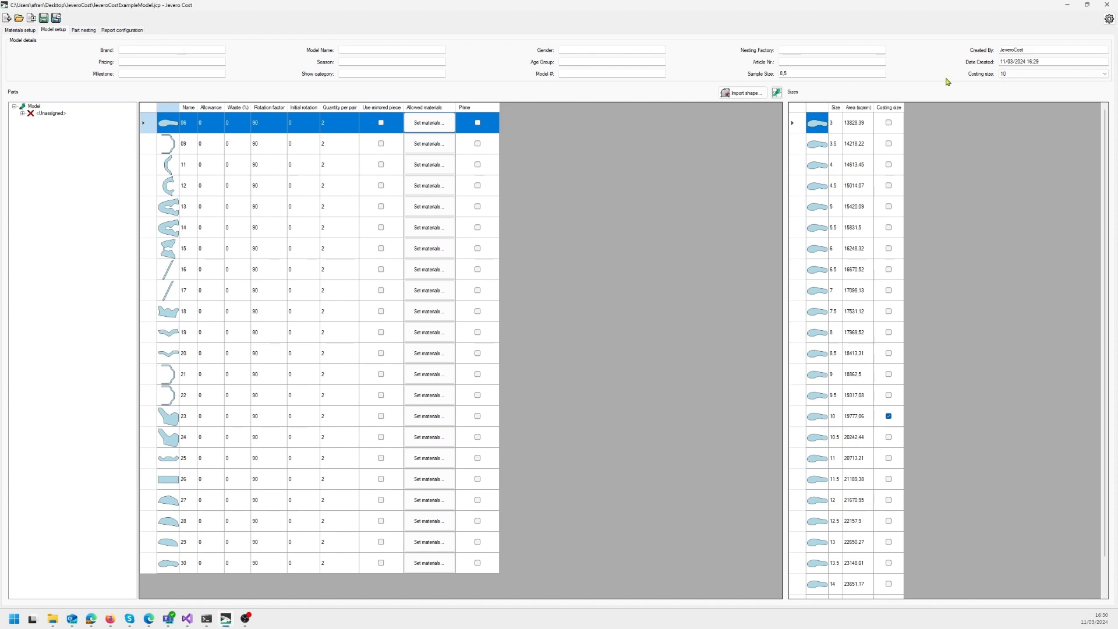
Step: Return the model's costing size to 8.5 and accept deleting the completed nestings
left_click(1024, 76)
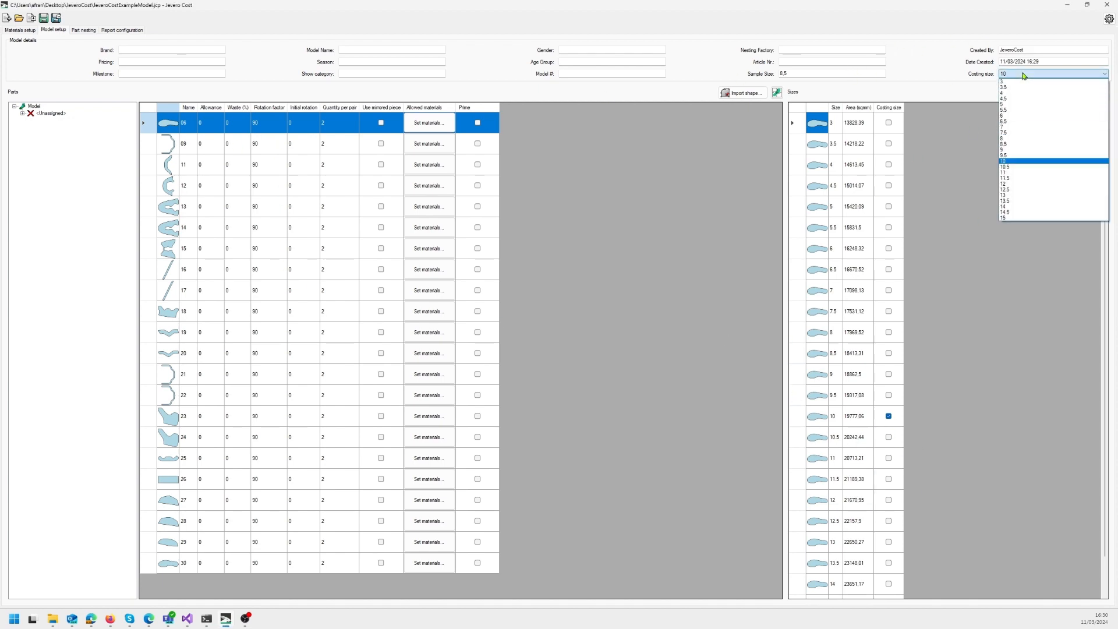
left_click(1013, 150)
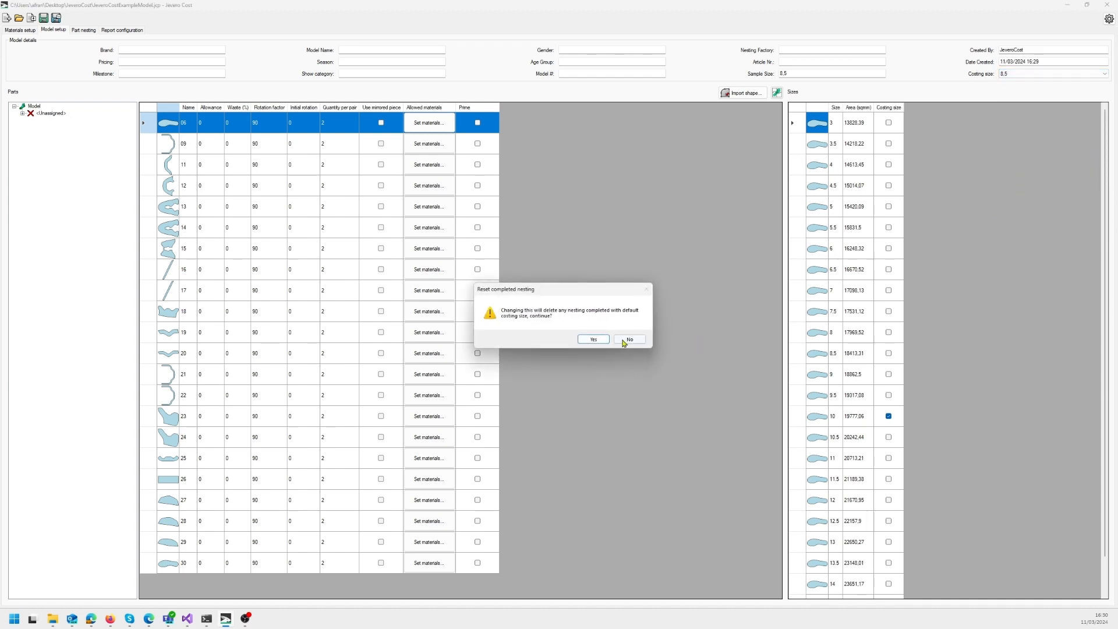
left_click(603, 340)
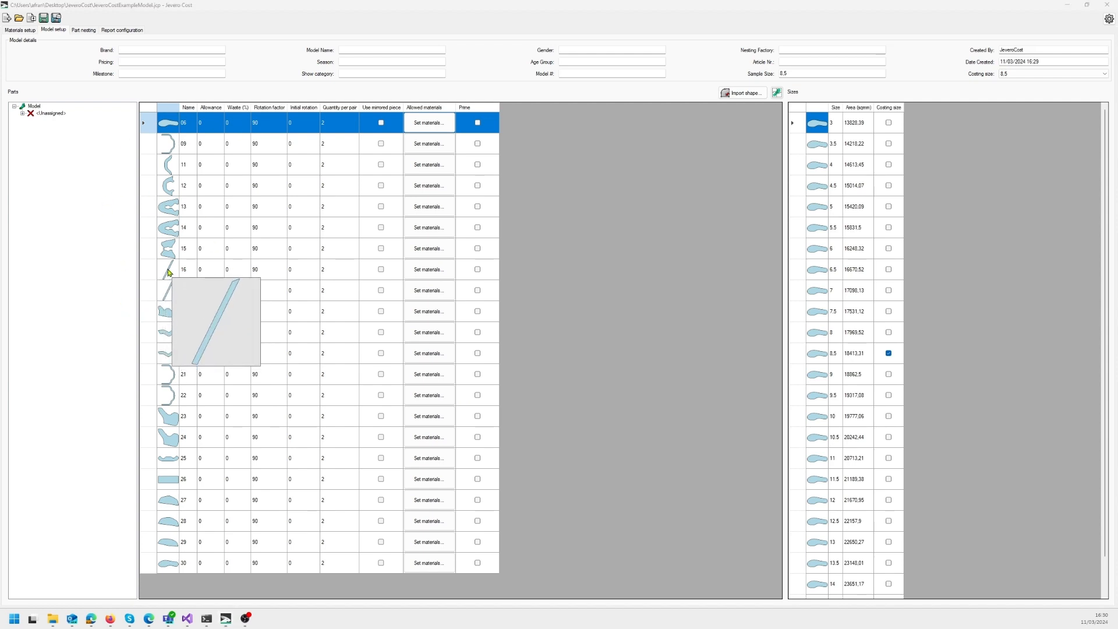
double_click(168, 272)
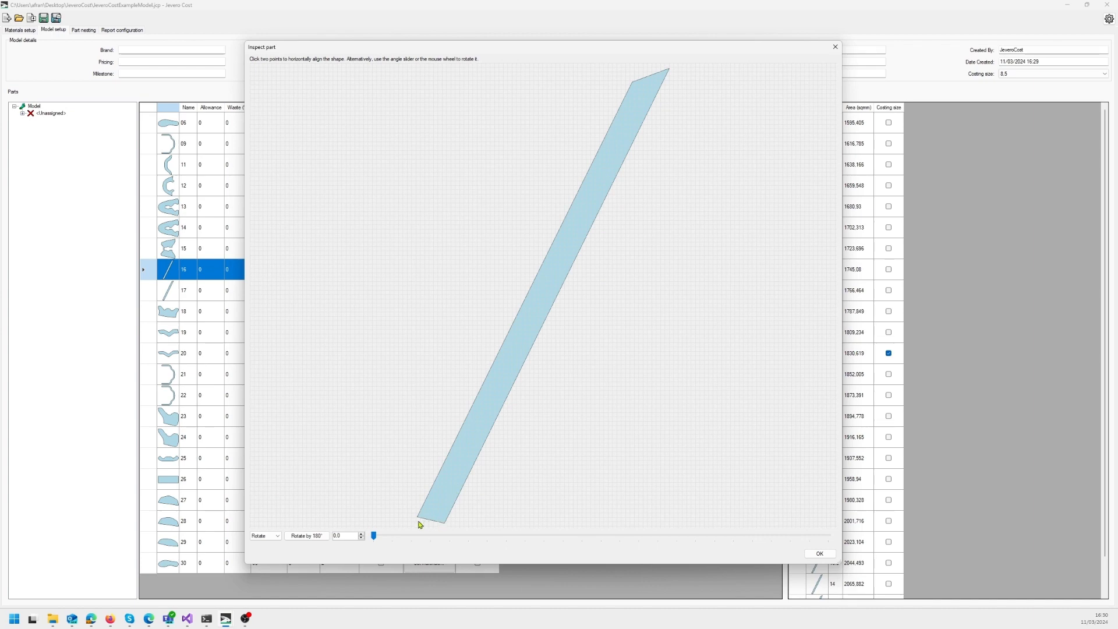
left_click_drag(373, 537, 399, 535)
left_click(835, 46)
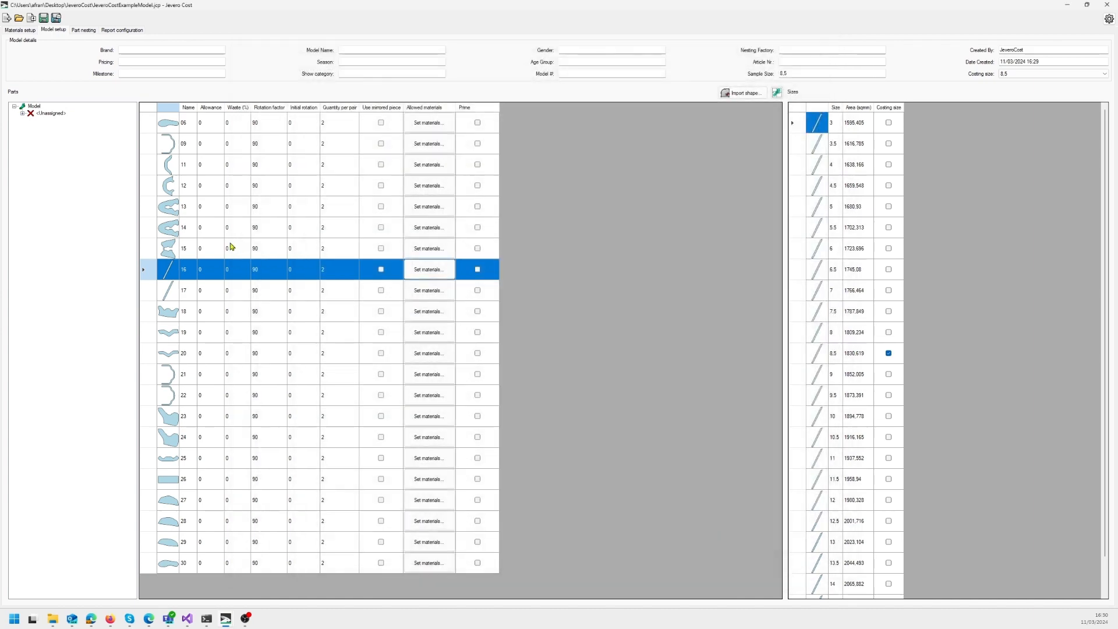
Step: Inspect part 16 and rotate its shape until the long edge is horizontal, at 296 degrees
double_click(169, 272)
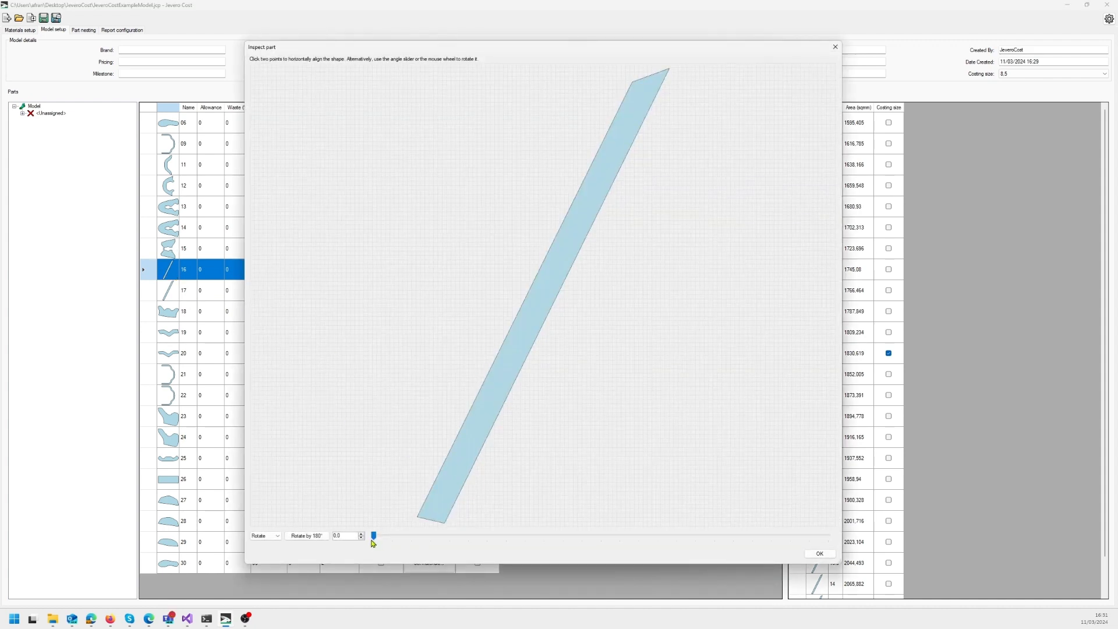
left_click_drag(373, 536, 523, 536)
scroll(569, 269, "down", 4)
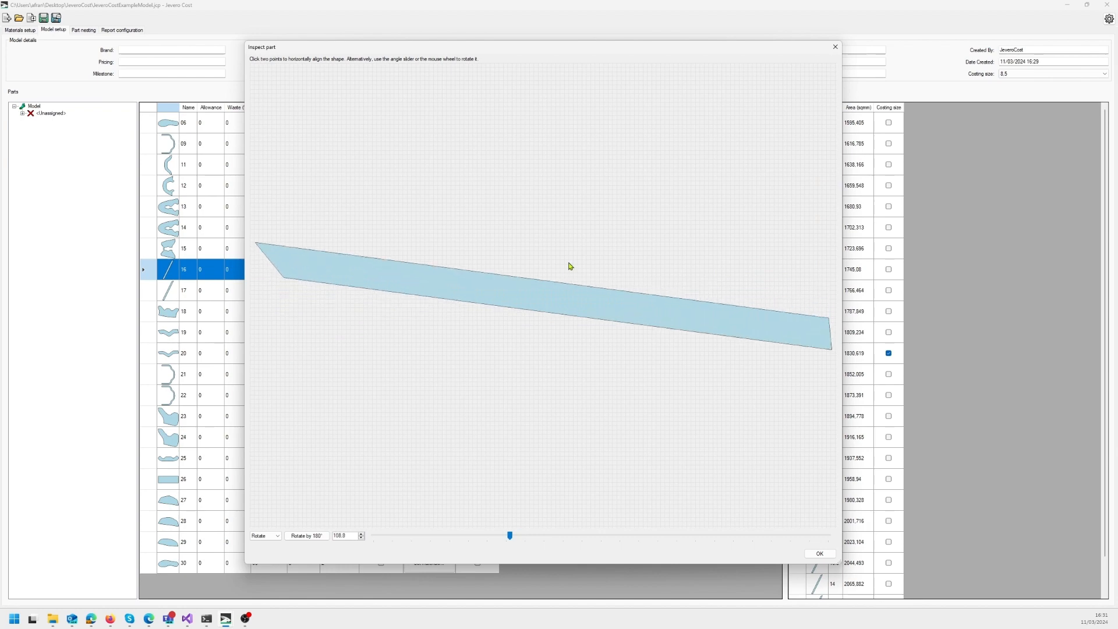
scroll(569, 270, "up", 7)
scroll(582, 288, "down", 7)
scroll(579, 285, "up", 5)
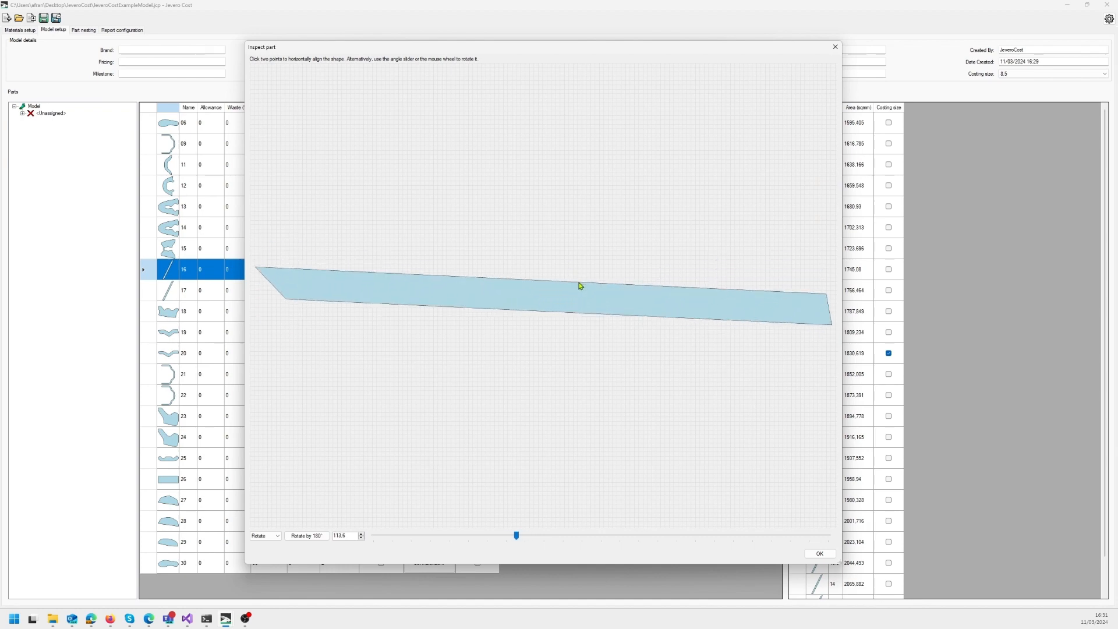
left_click(256, 289)
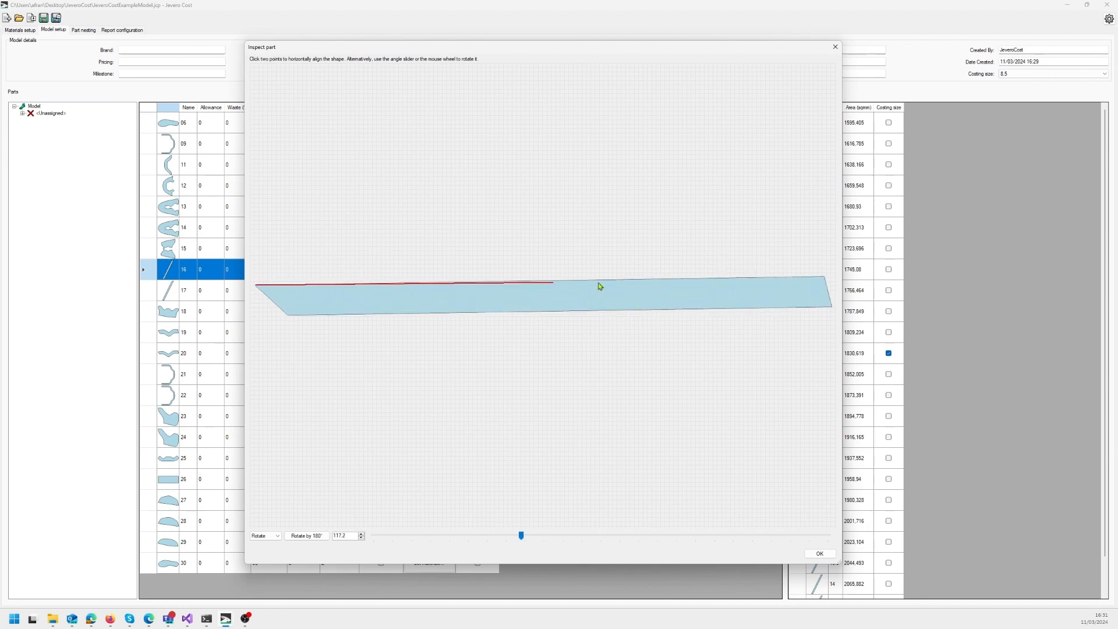
left_click(824, 279)
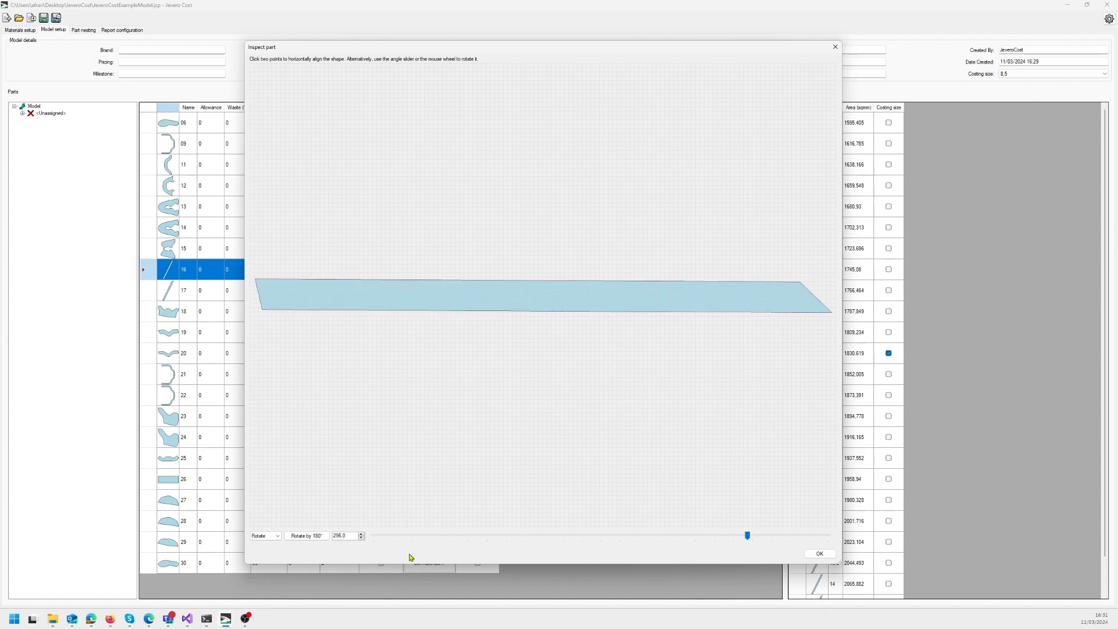
left_click(306, 537)
left_click(307, 537)
Step: Measure the lower long edge of part 16 from end to end and accept the part's orientation
left_click(274, 536)
left_click(270, 551)
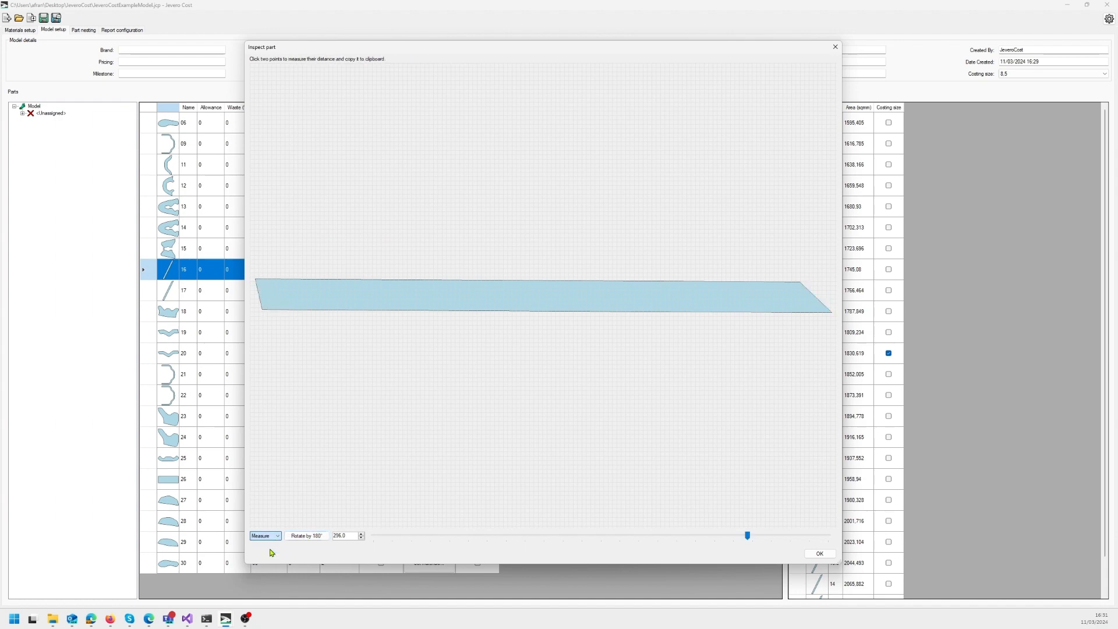
left_click(263, 308)
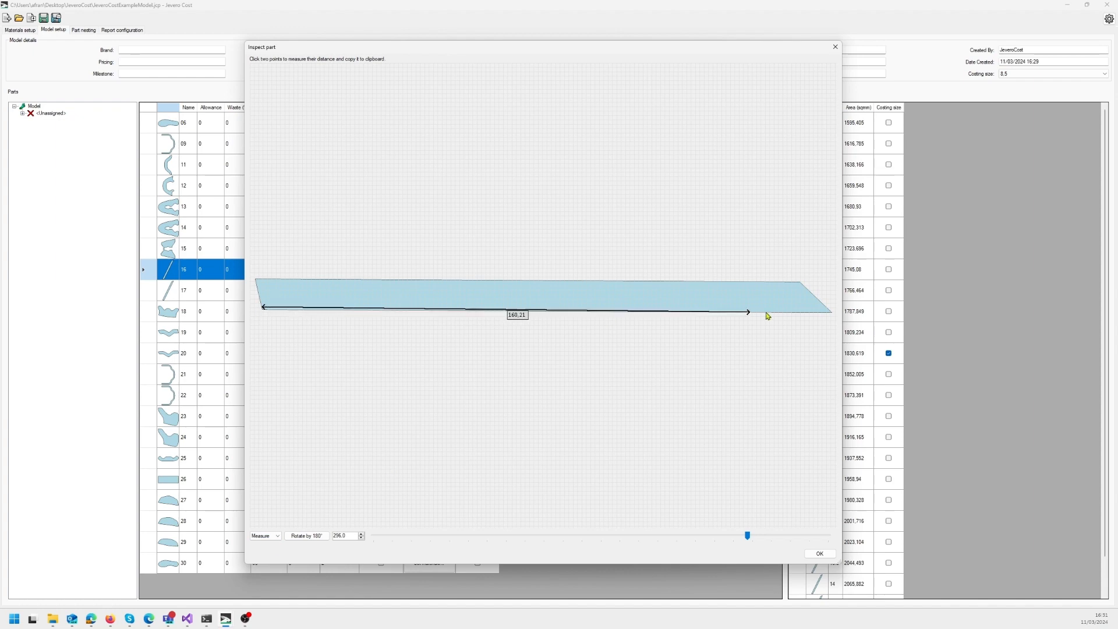
left_click(833, 315)
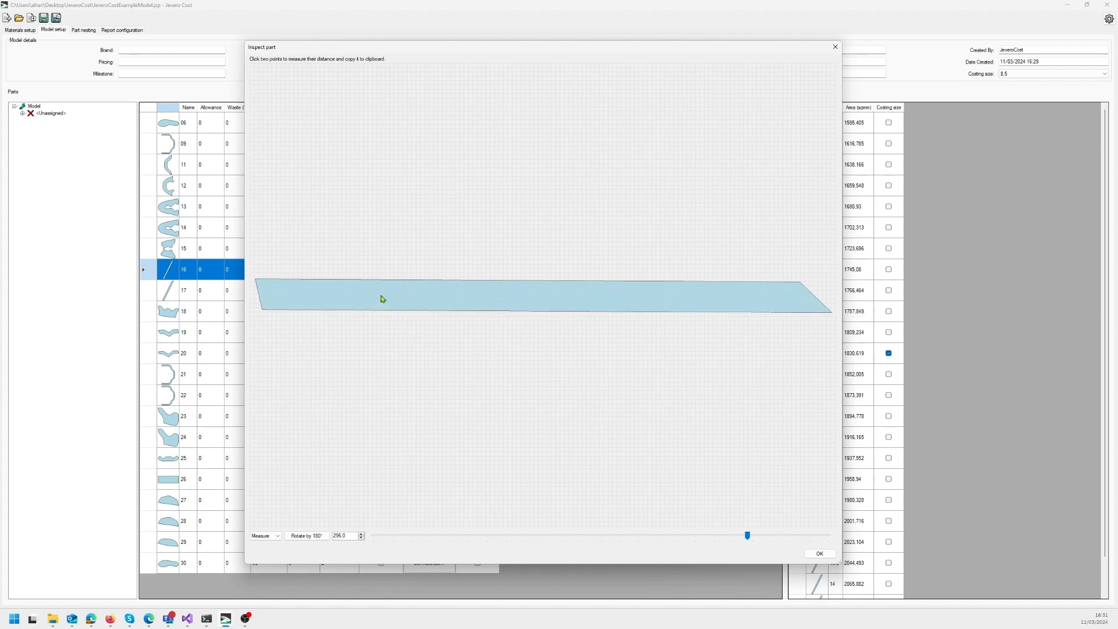
left_click(820, 554)
Step: Align the long edge of part 17 horizontally using its two end corners, giving a 116-degree rotation, and accept it
double_click(168, 290)
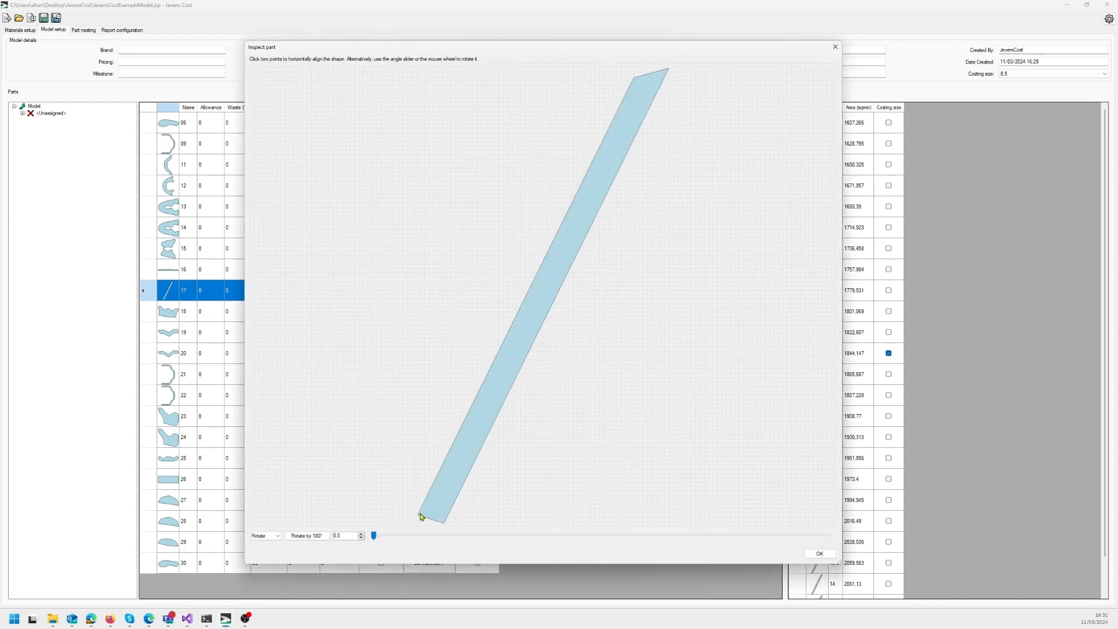
left_click(421, 514)
left_click(634, 79)
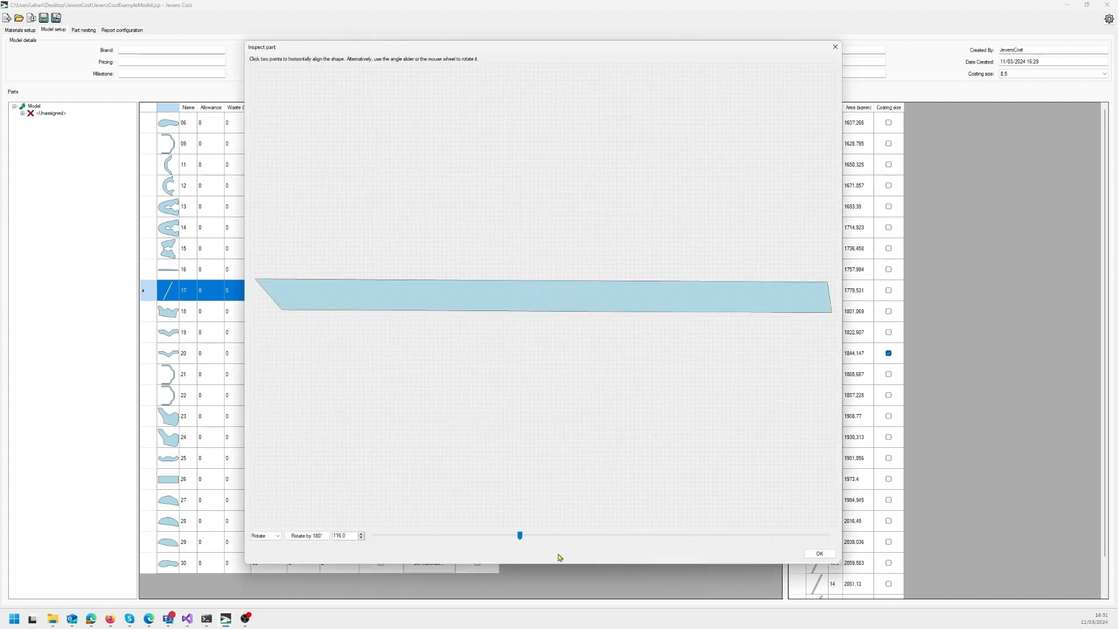
left_click(820, 554)
Step: Assign the material Roll1 to parts 16 and 17
left_click(146, 269)
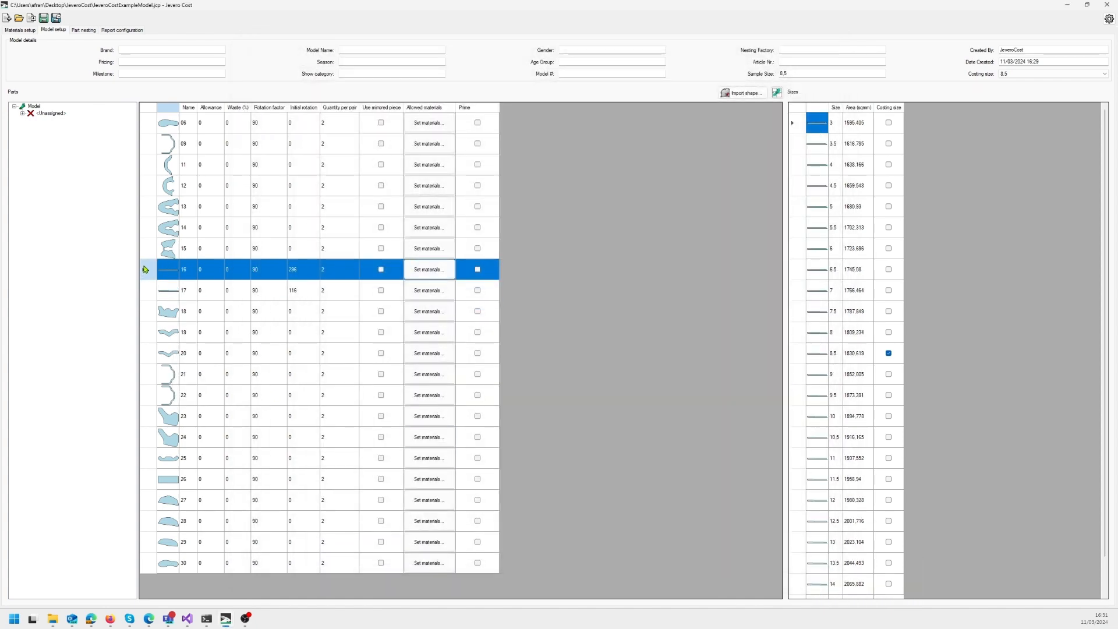
left_click(145, 289, "shift")
left_click(448, 265)
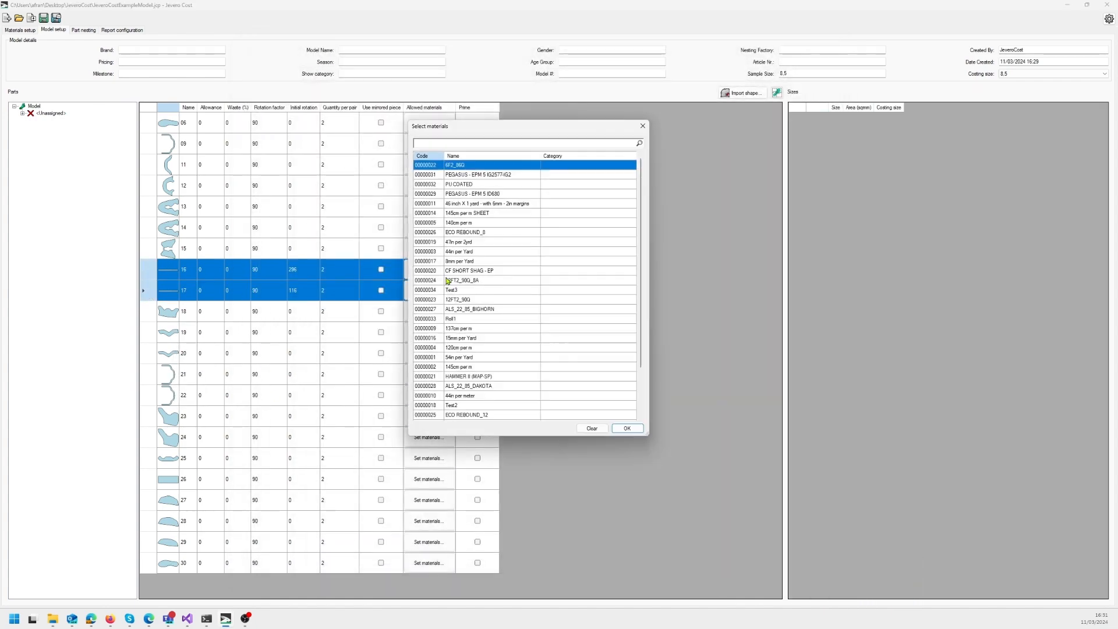
left_click(460, 317)
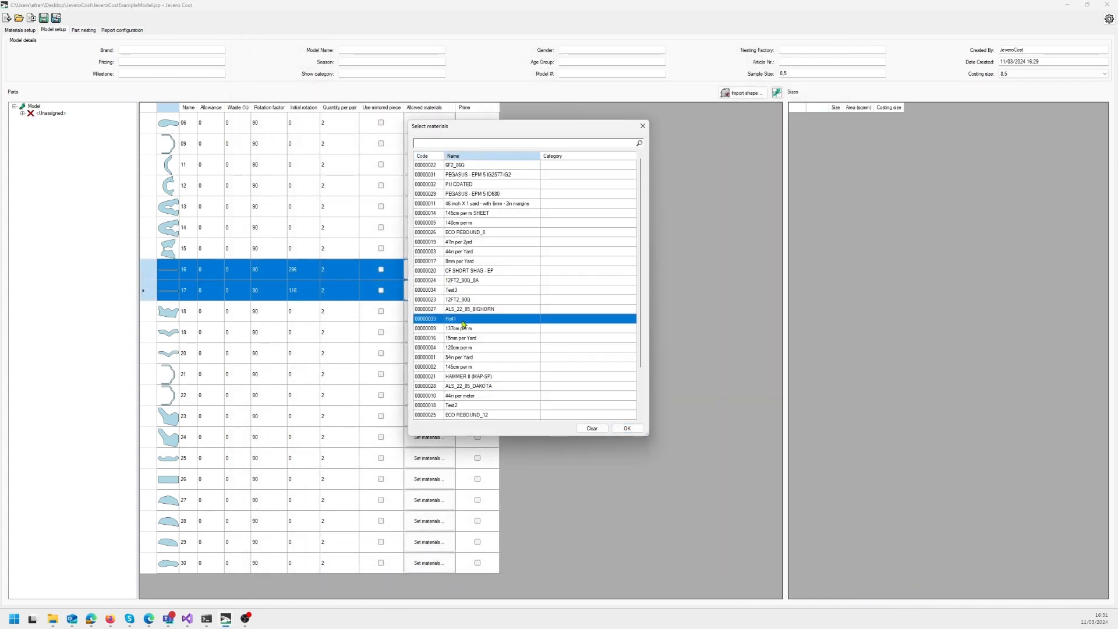
left_click(636, 430)
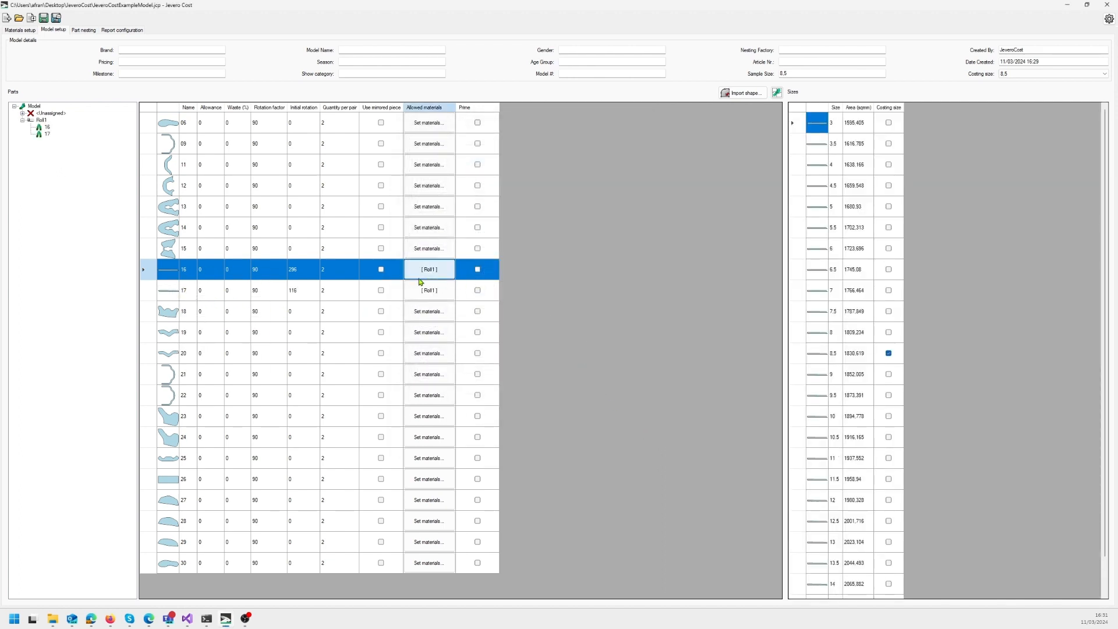
Step: Save a copy of the Roll1 strip material under the name Strip in the materials setup
left_click(19, 29)
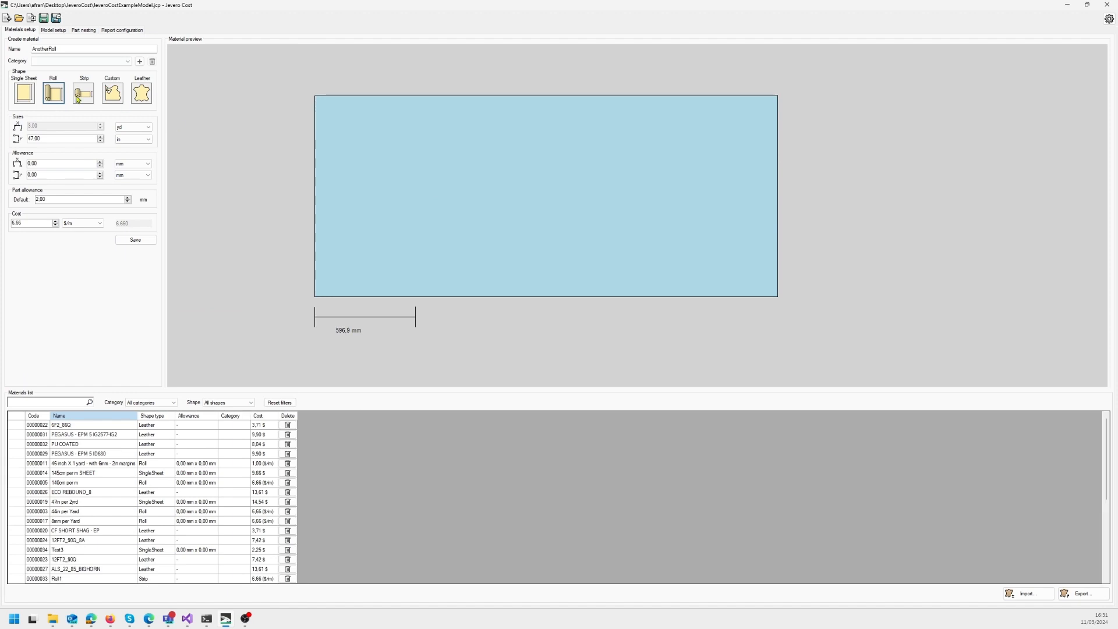
left_click(69, 576)
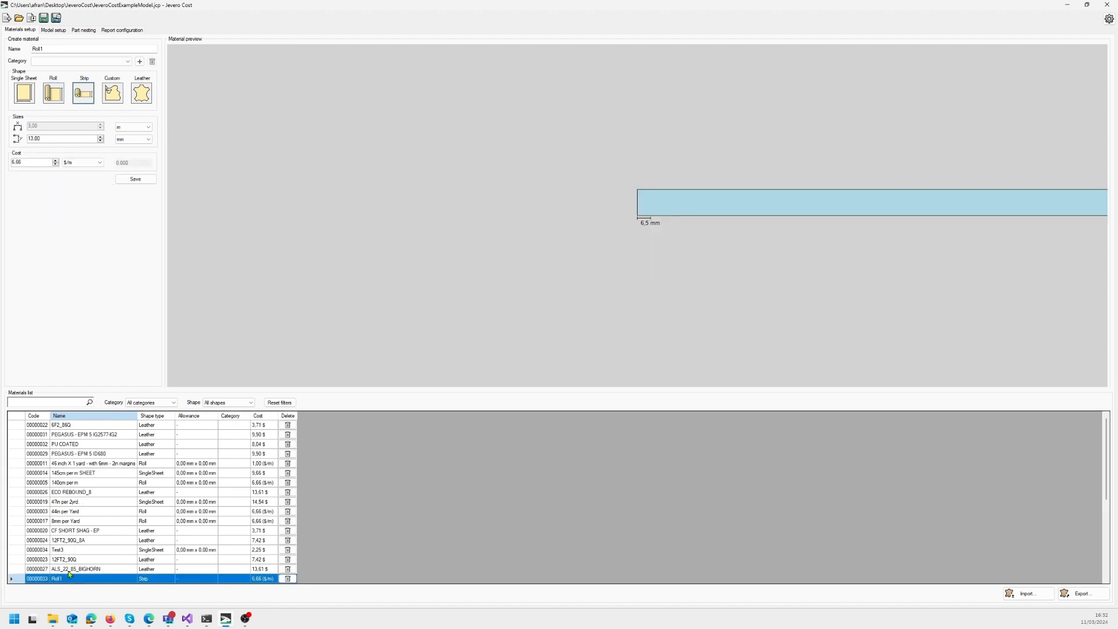
left_click_drag(62, 48, 25, 45)
type("Strip")
left_click(143, 181)
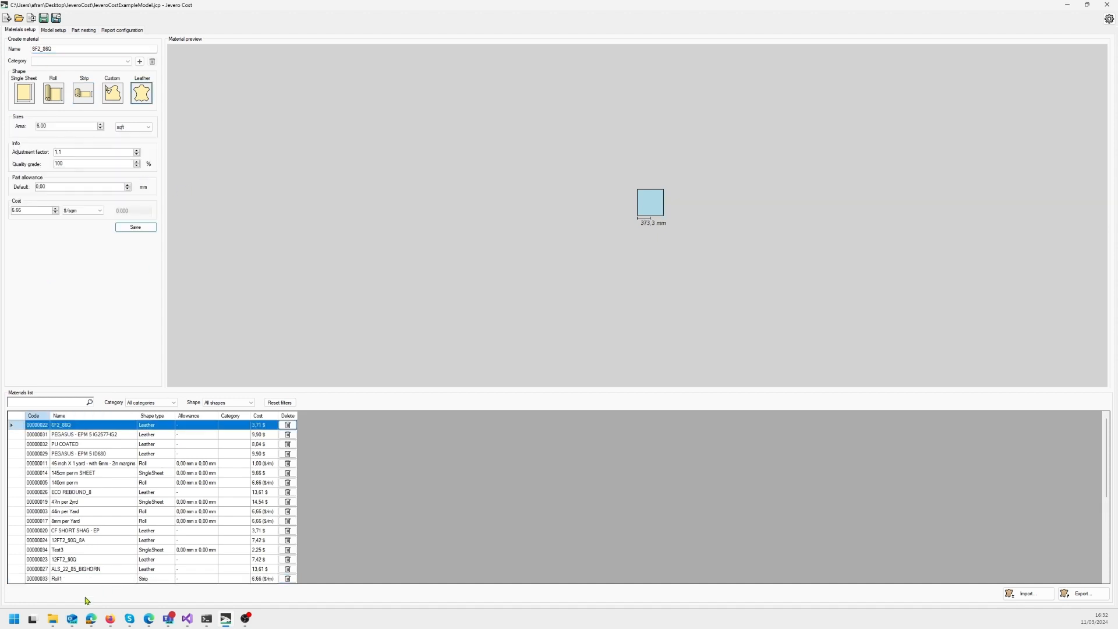
Step: Delete the material Roll1 from the materials list and accept the deletion
left_click(86, 579)
left_click(287, 578)
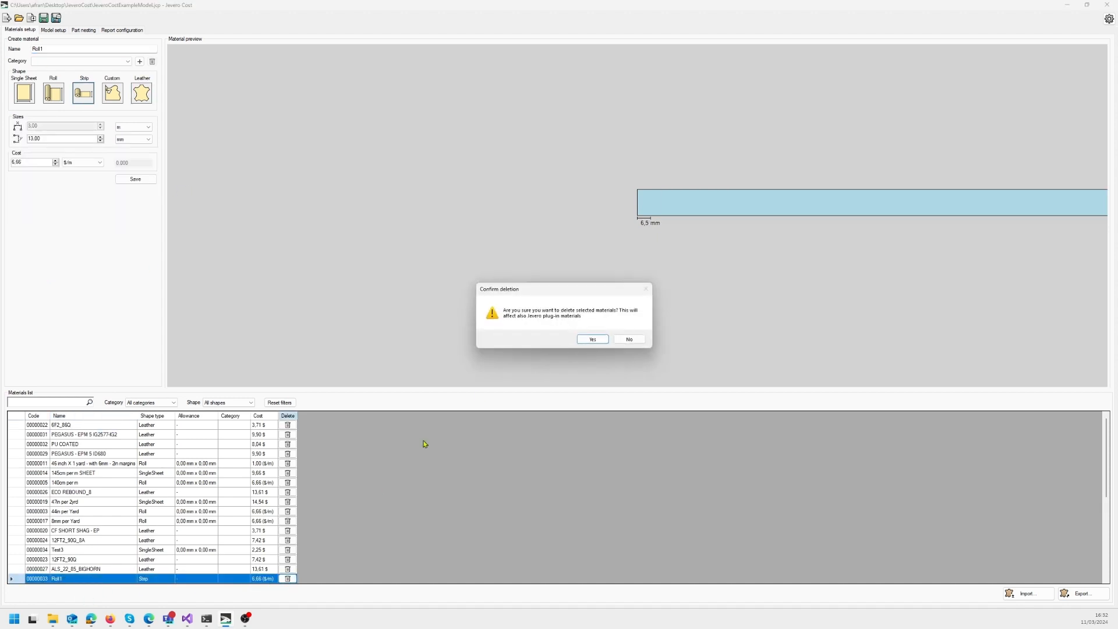
left_click(607, 339)
Step: Assign the material Strip to parts 16 and 17 in the model setup, finding it by searching for "Str"
left_click(54, 30)
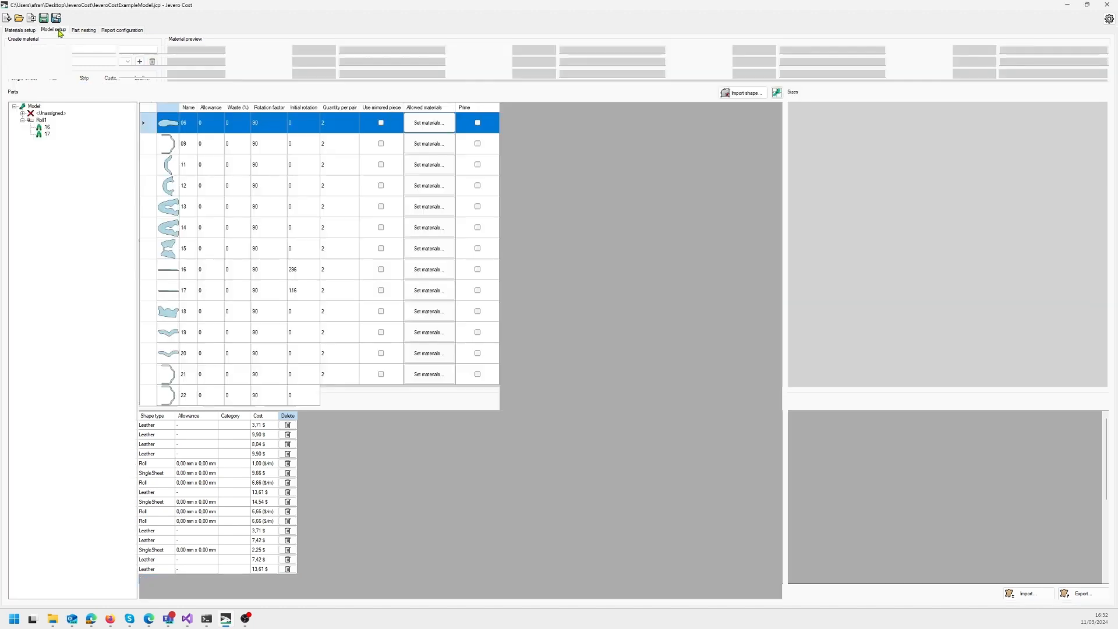
left_click_drag(147, 274, 149, 290)
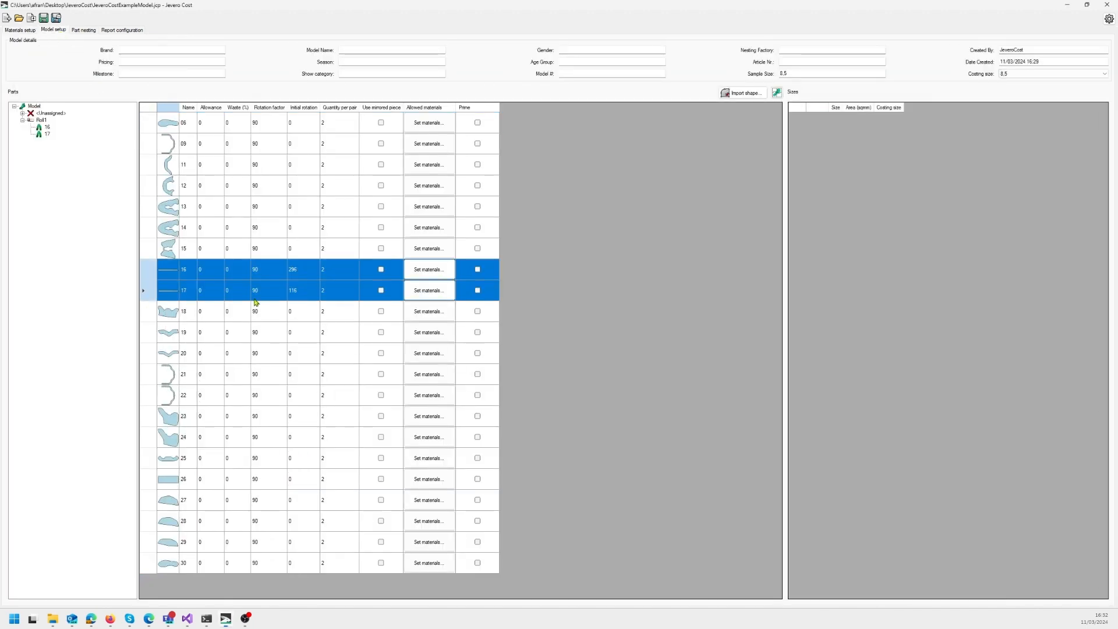
left_click(428, 270)
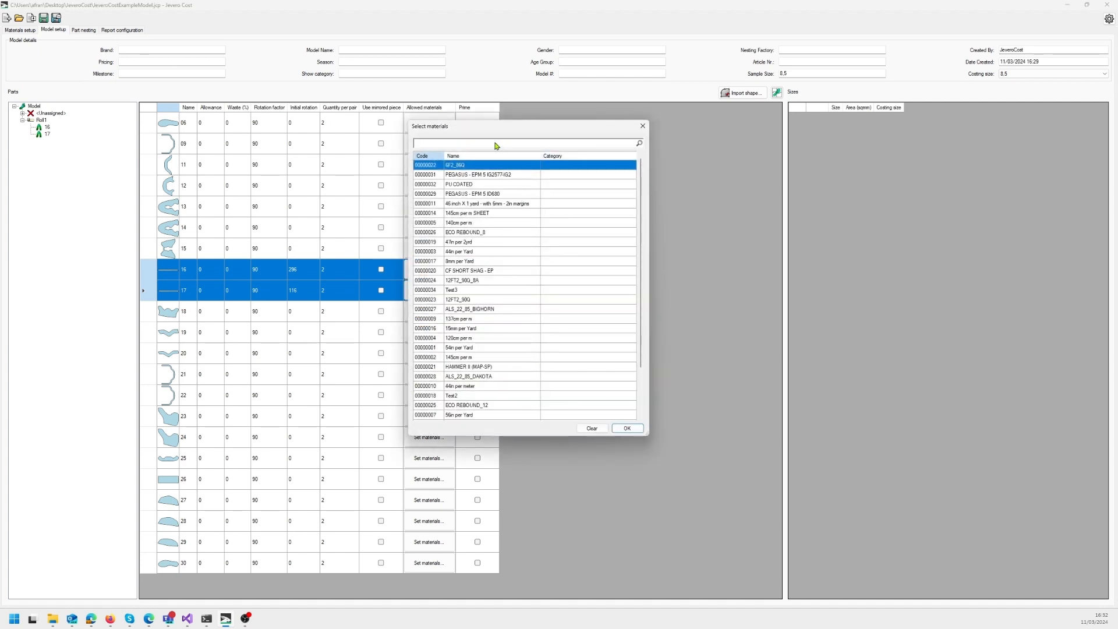
left_click(429, 143)
type("Str")
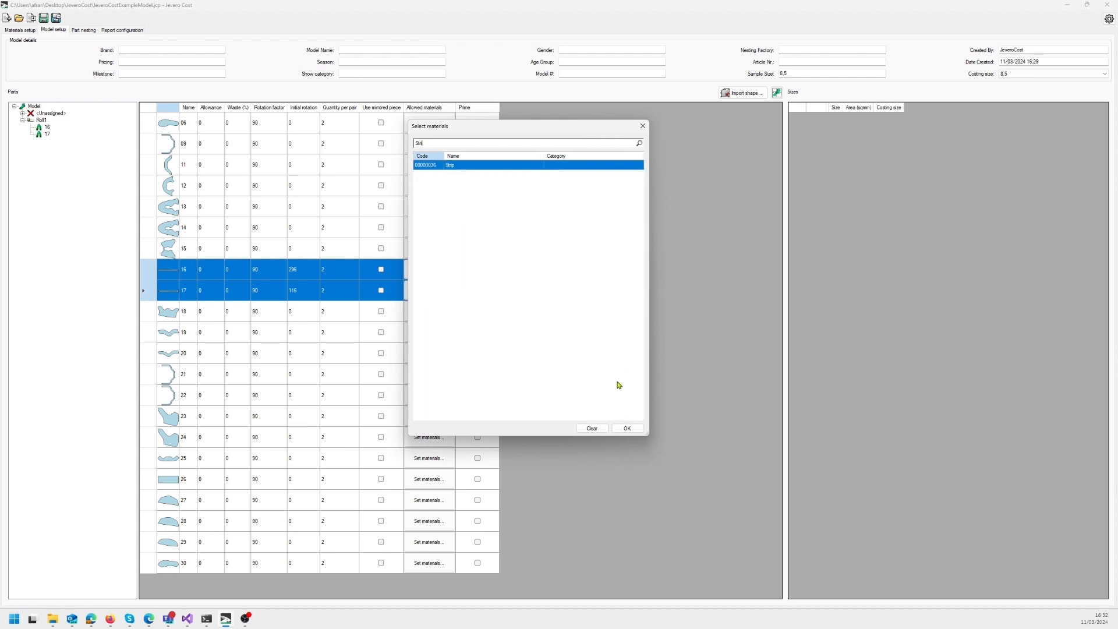
left_click(627, 428)
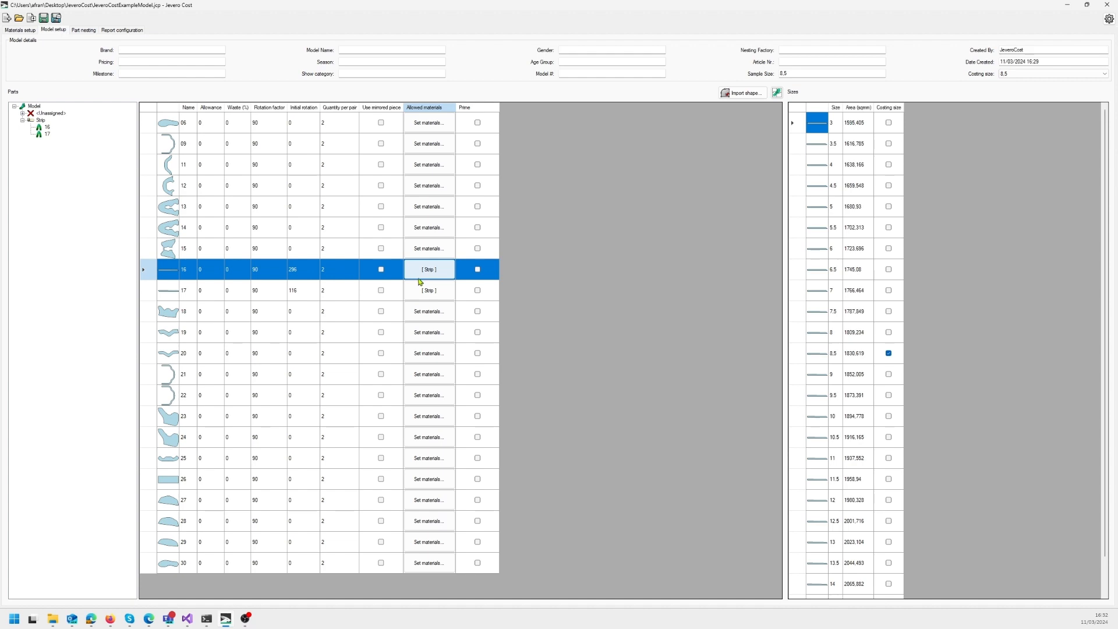
Step: Align part 18 horizontally by the two end corners of its lower edge, giving a 9-degree rotation, and accept it
double_click(164, 315)
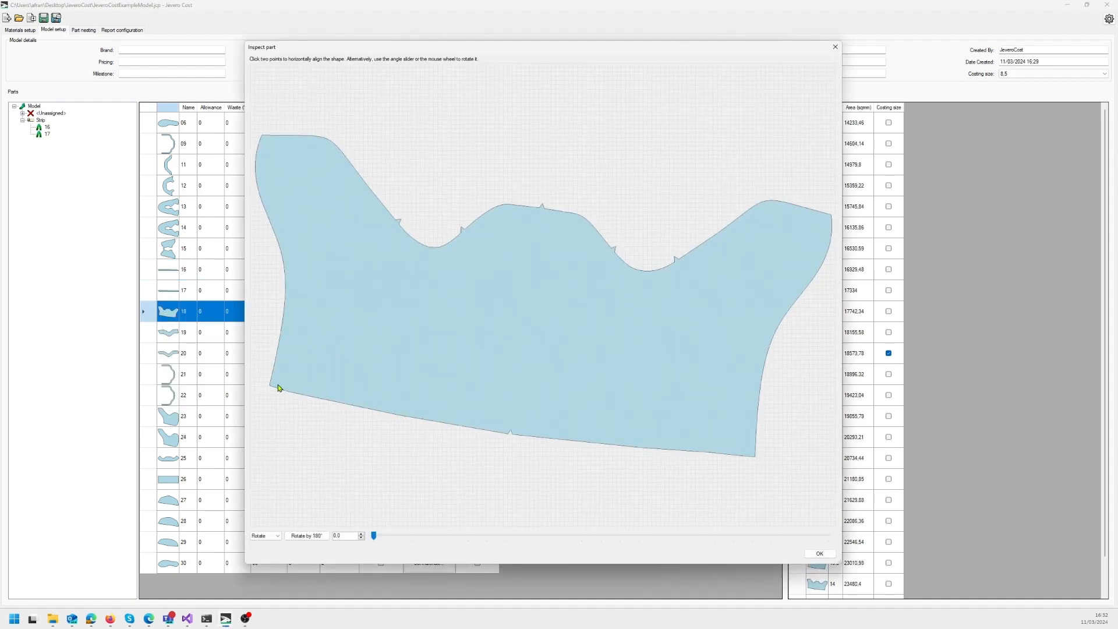
left_click(270, 387)
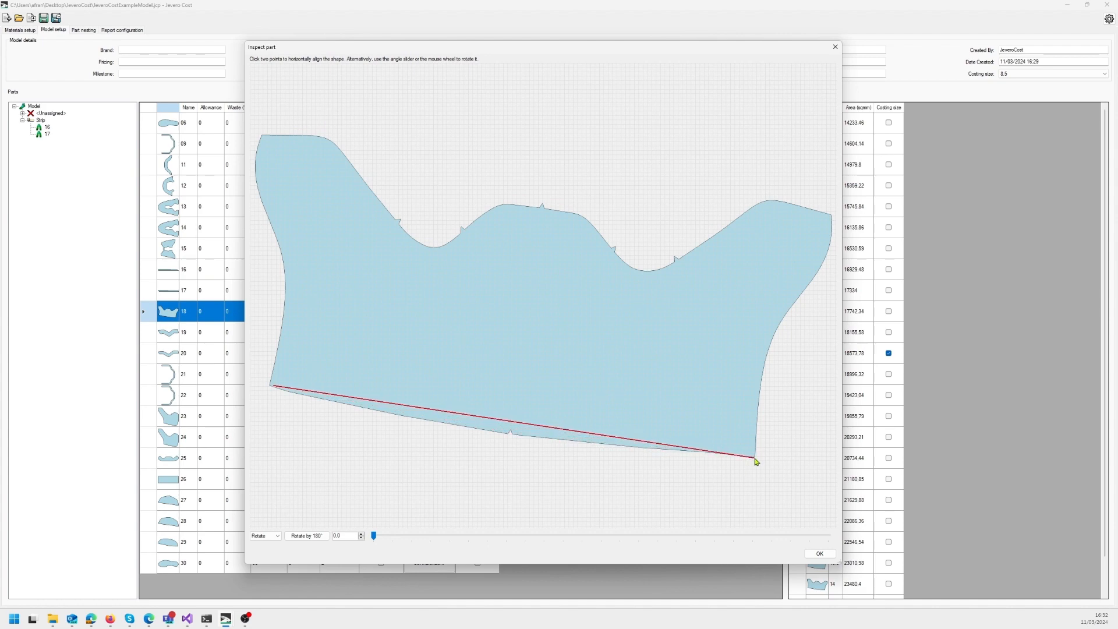
left_click(755, 458)
left_click(829, 548)
Step: Align part 19 horizontally by the two end corners of its upper edge and accept the rotation
double_click(190, 340)
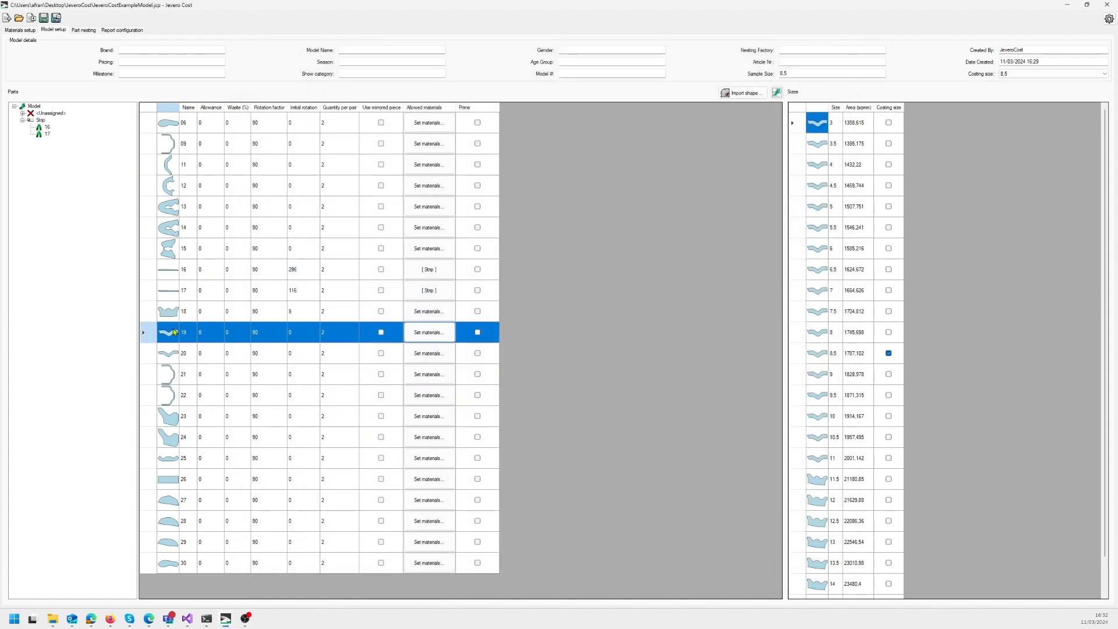
left_click(257, 226)
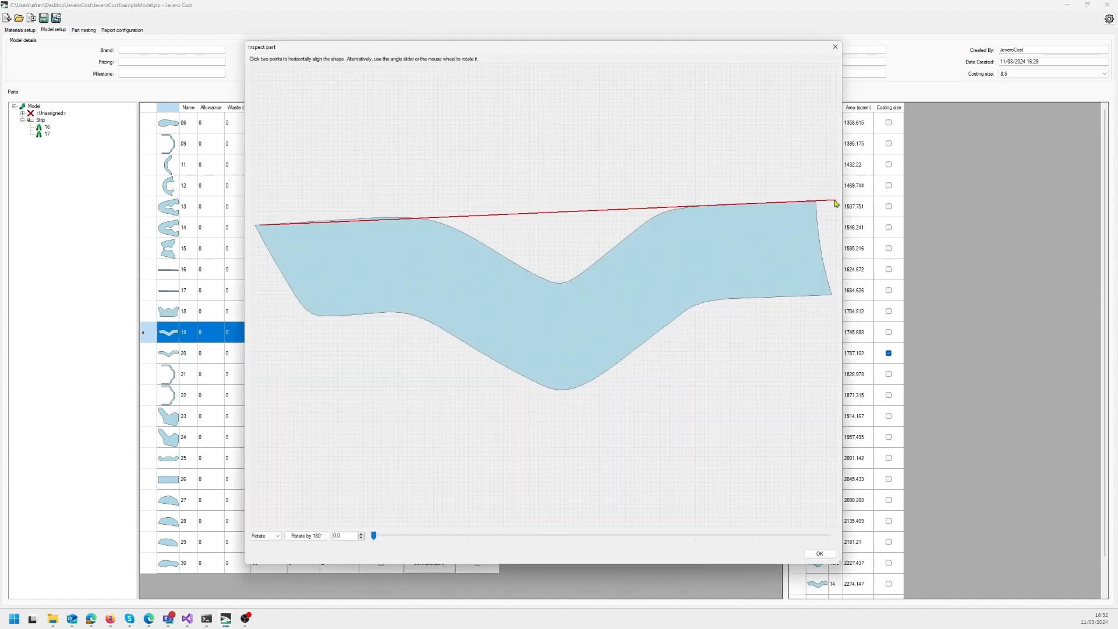
left_click(816, 205)
left_click(819, 554)
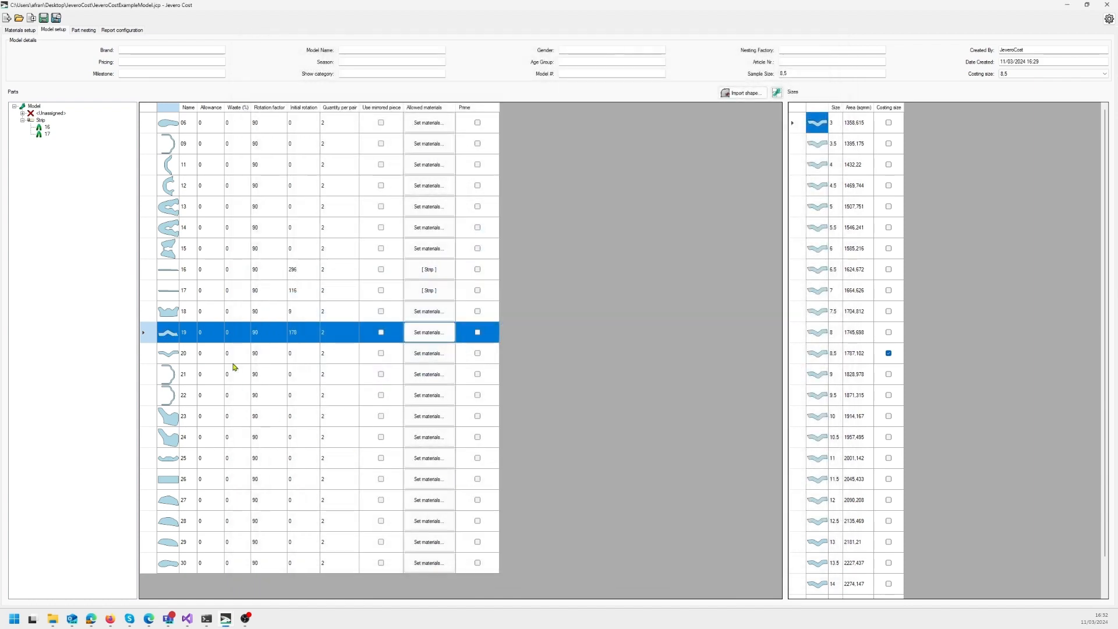
Step: Align part 20 horizontally by the two ends of its upper edge, giving a 178-degree rotation, and accept it
left_click(168, 355)
double_click(168, 355)
left_click(262, 235)
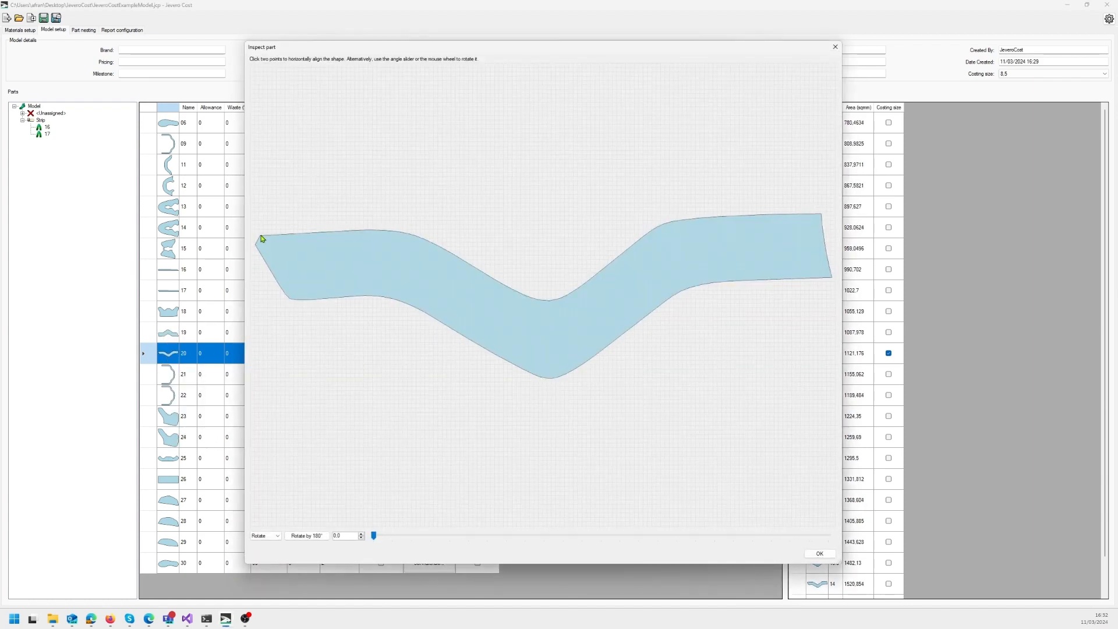
left_click(818, 216)
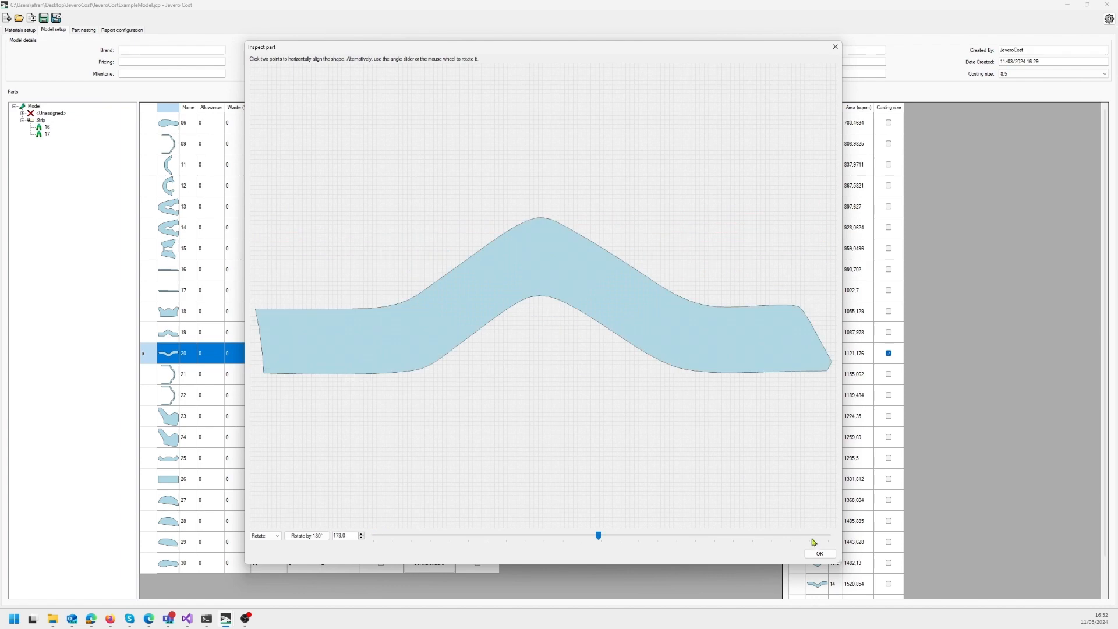
left_click(820, 554)
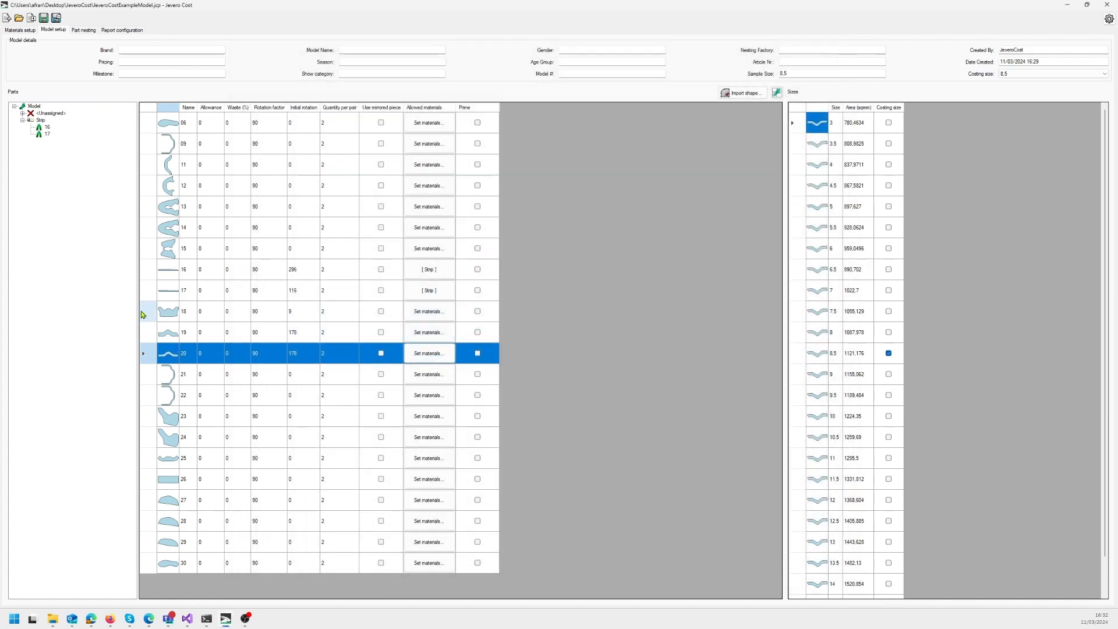
Step: Assign the material 44in per Yard to parts 18, 19 and 20
left_click(147, 313, "shift")
left_click(430, 320)
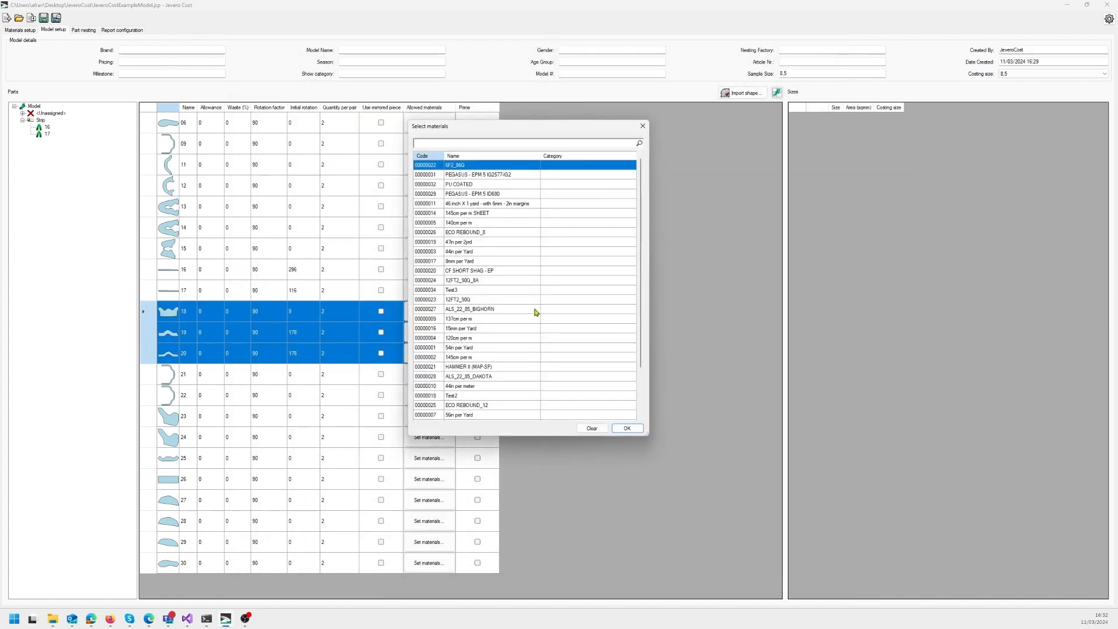
double_click(467, 254)
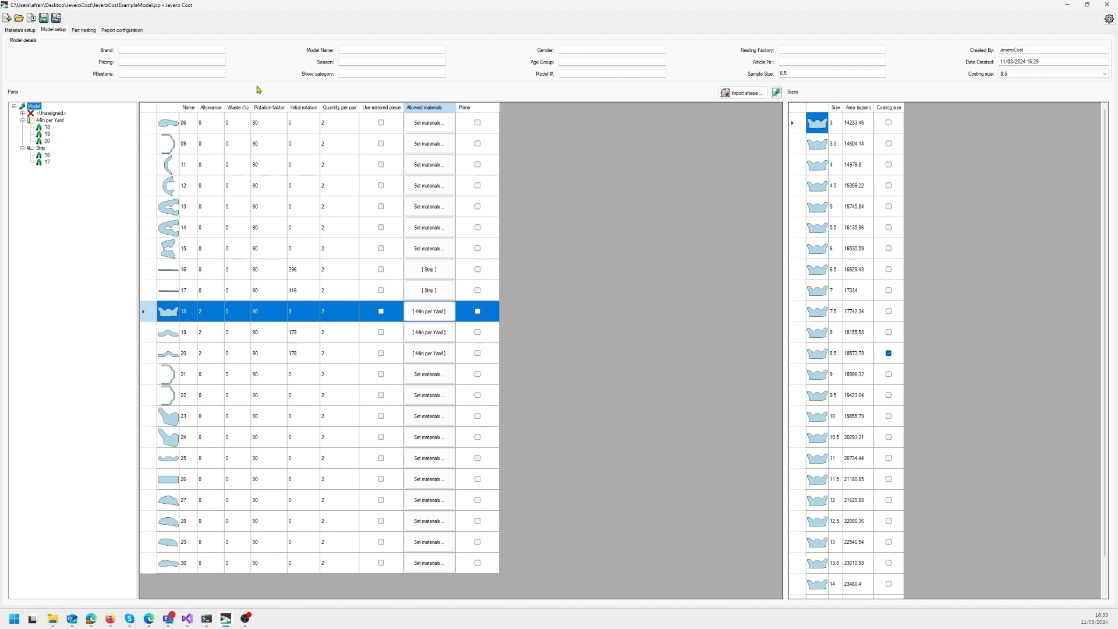
Step: Start the automatic nesting of parts 18, 19 and 20 at size 8.5
left_click(85, 32)
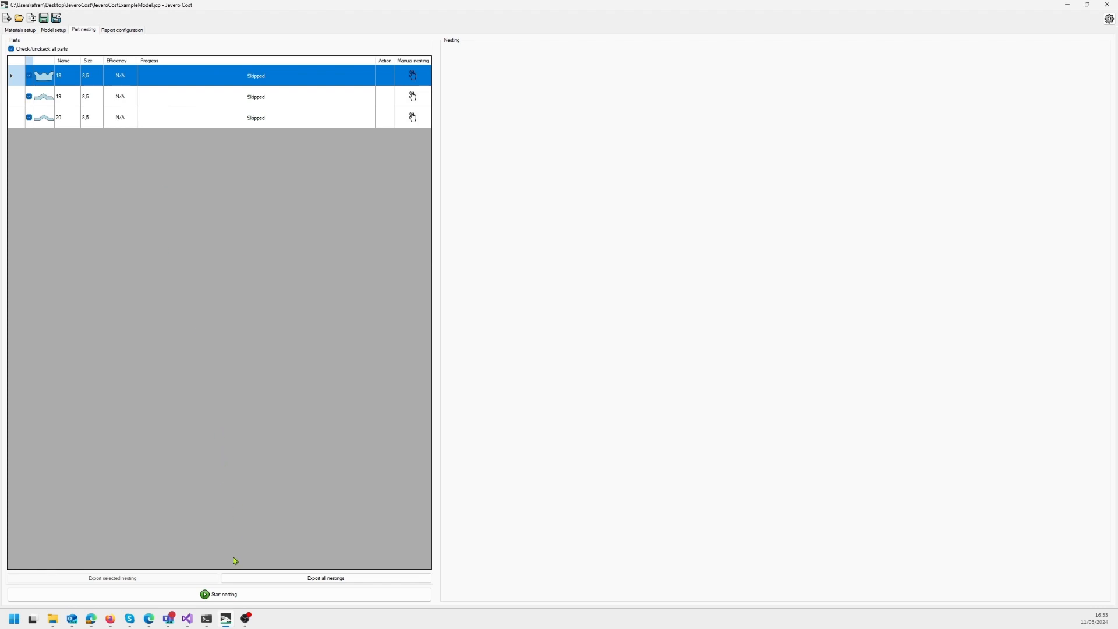
left_click(225, 594)
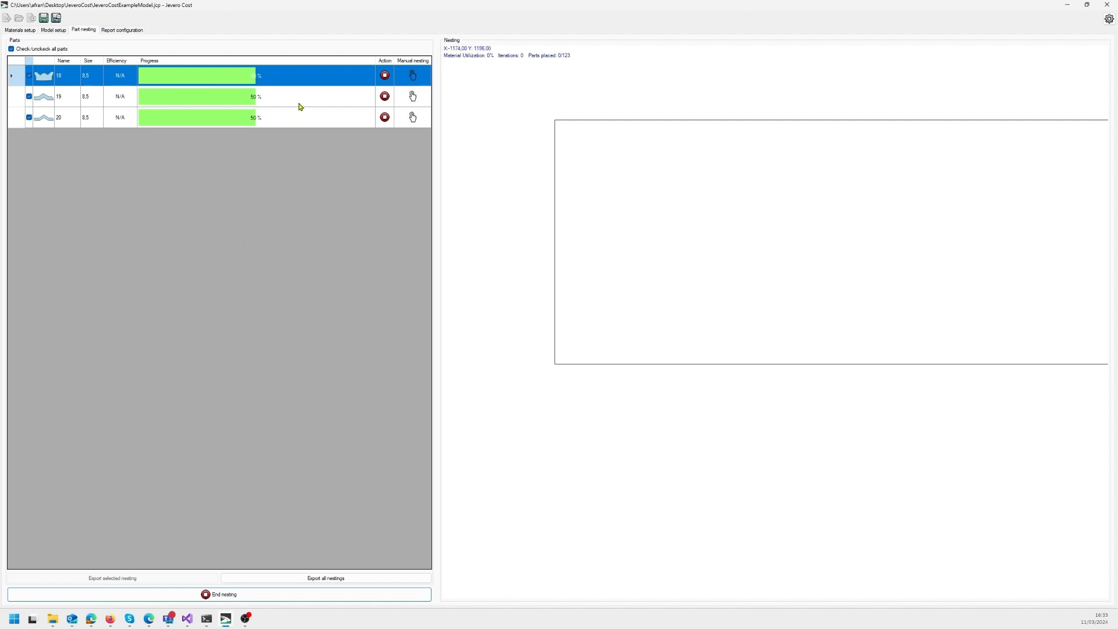
Step: Examine the nesting layouts of parts 18, 19 and 20 one after another
left_click_drag(792, 246, 759, 244)
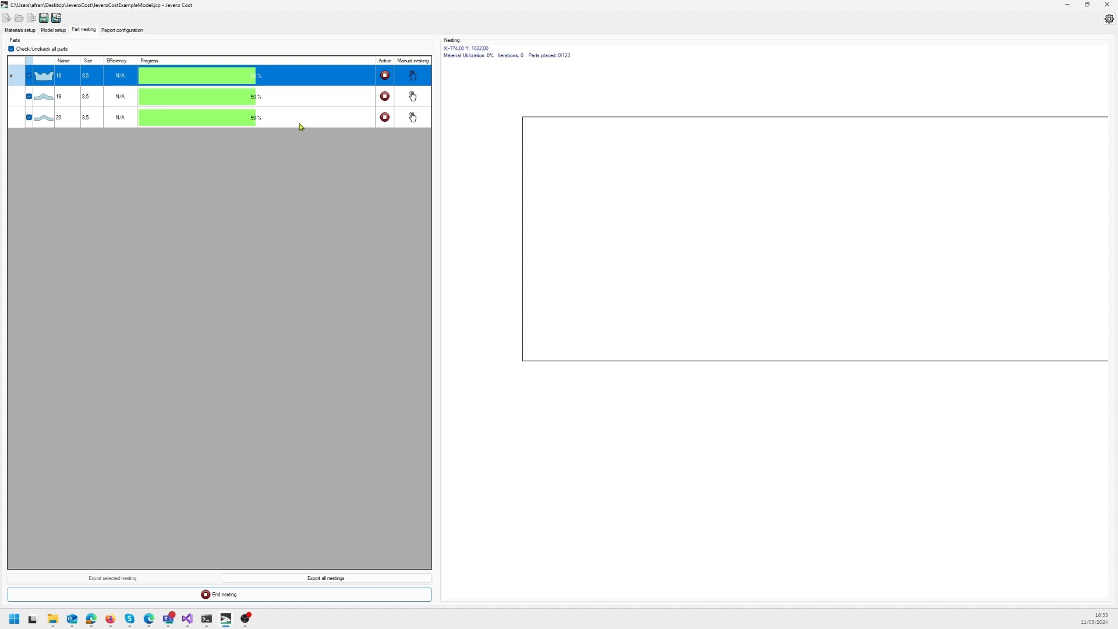
left_click(257, 96)
left_click(252, 122)
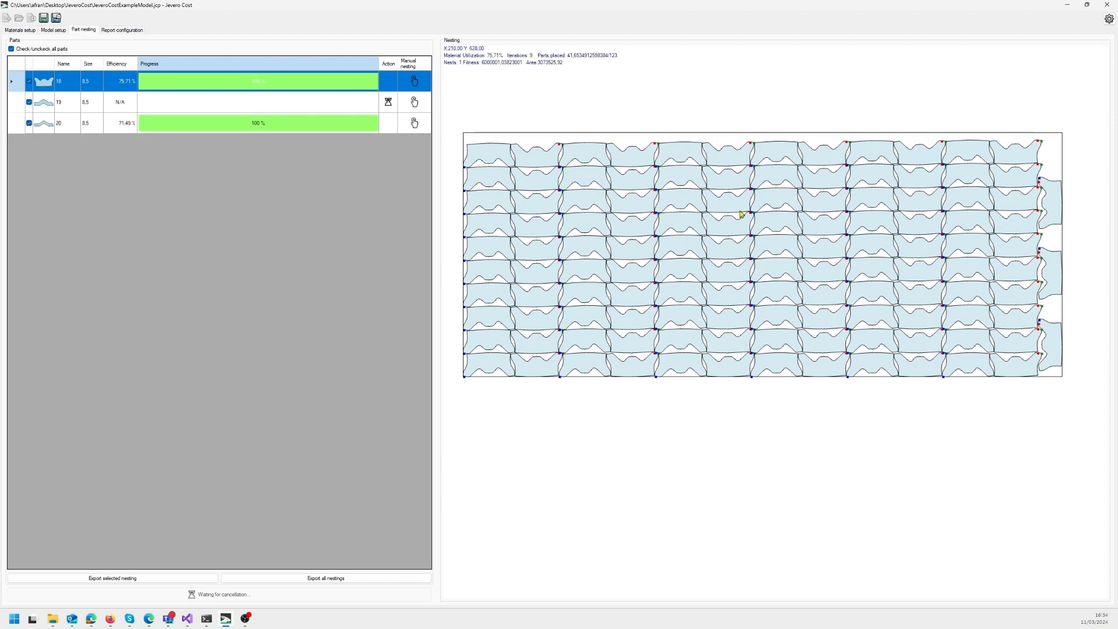
left_click(304, 106)
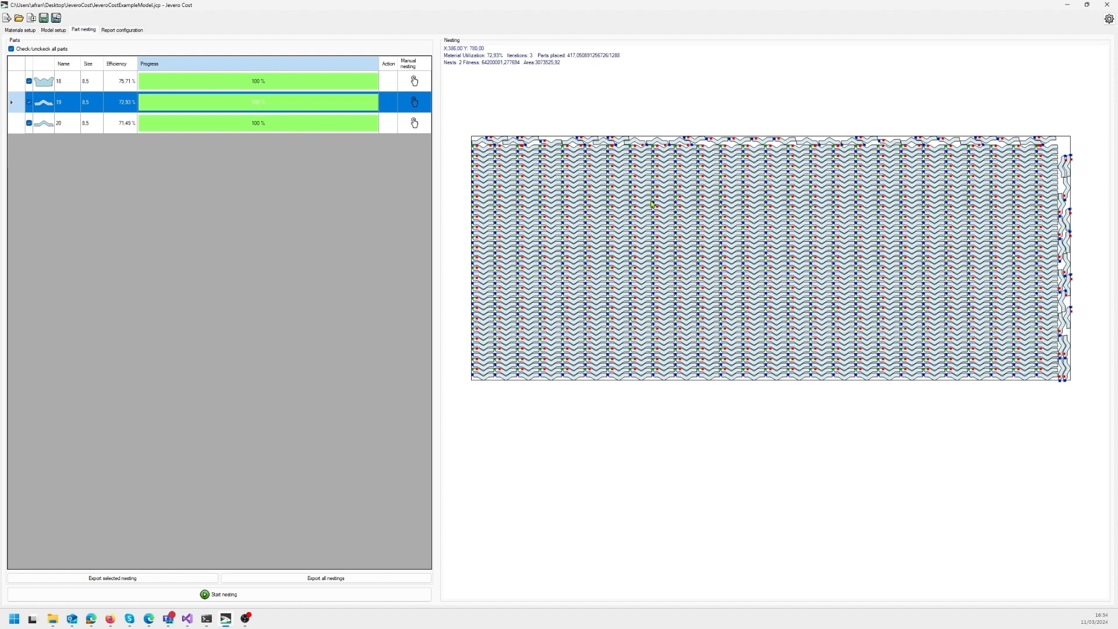
scroll(652, 201, "up", 2)
left_click(251, 126)
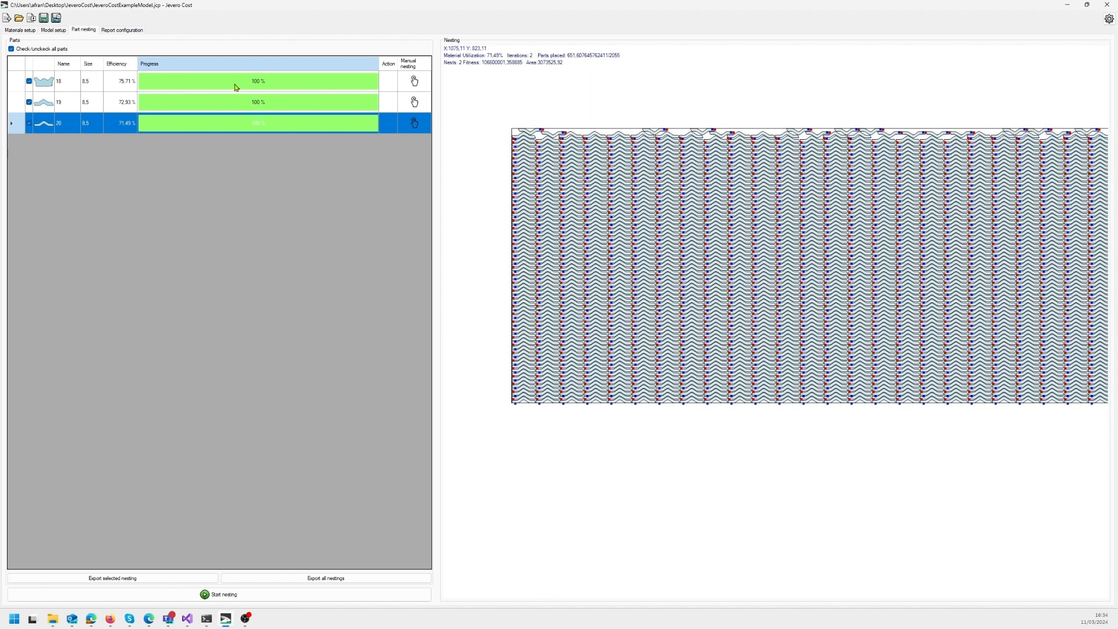
left_click(236, 87)
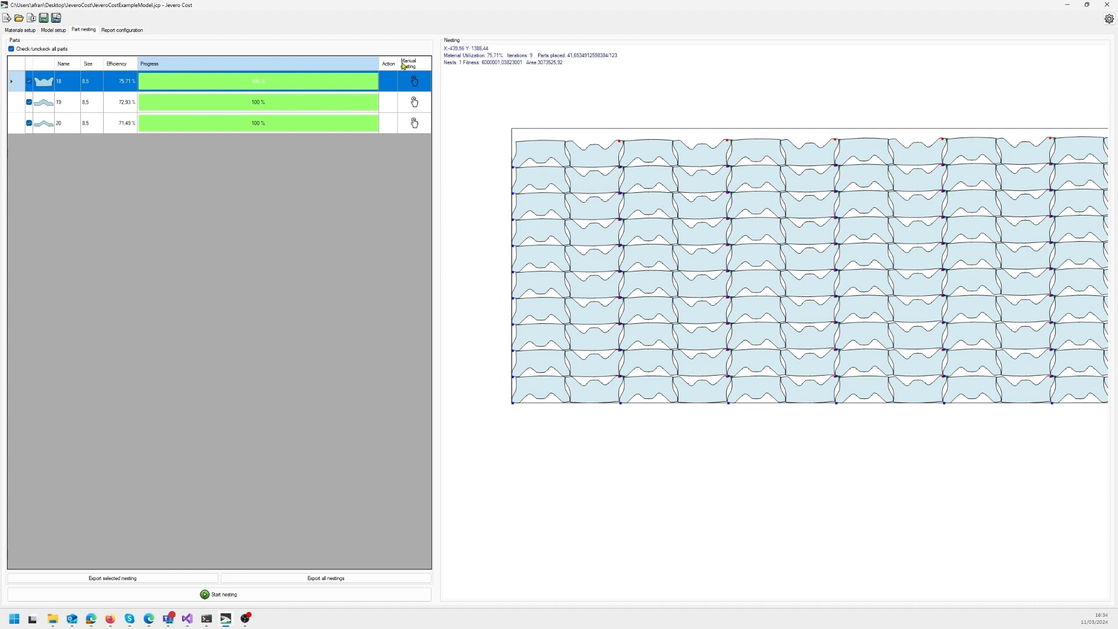
Step: Open the manual nesting of part 18, agreeing to delete its completed nest
left_click(415, 82)
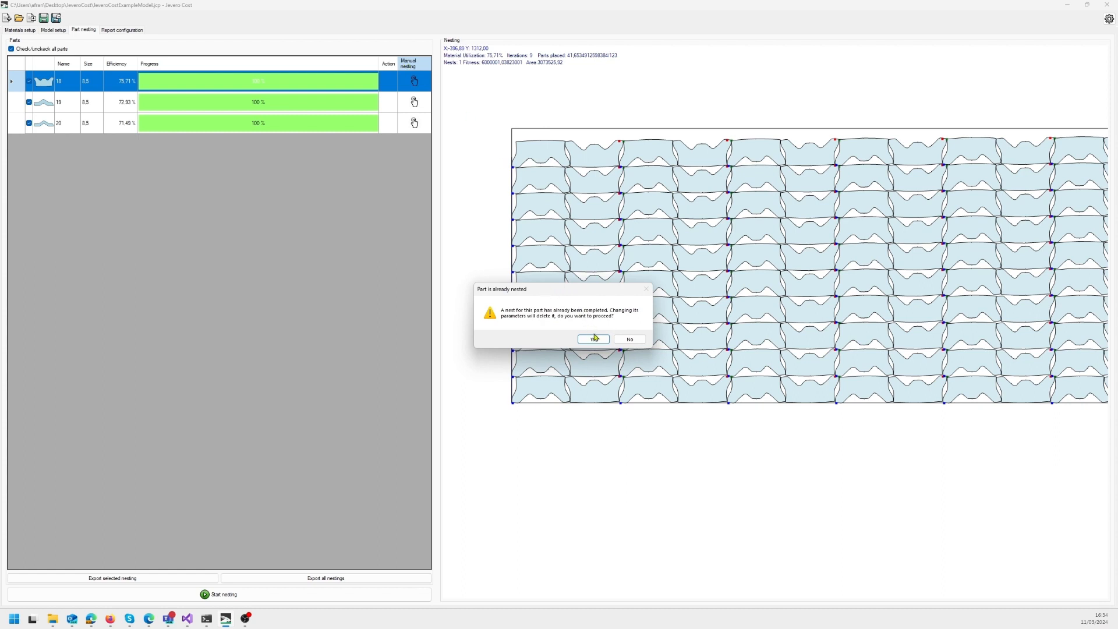
left_click_drag(545, 288, 525, 250)
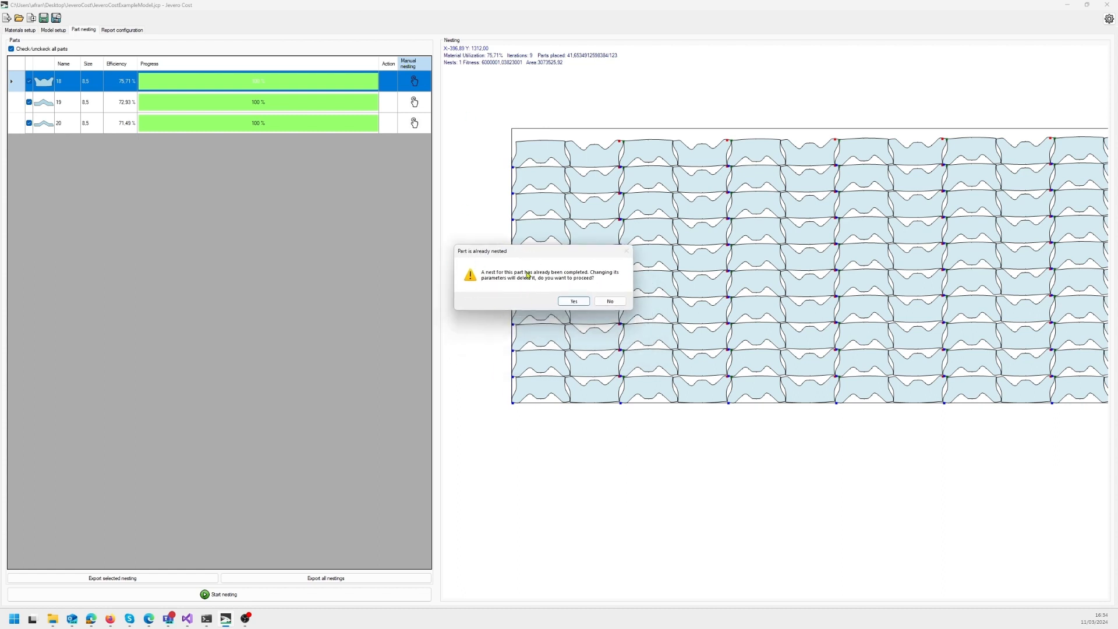
left_click(573, 302)
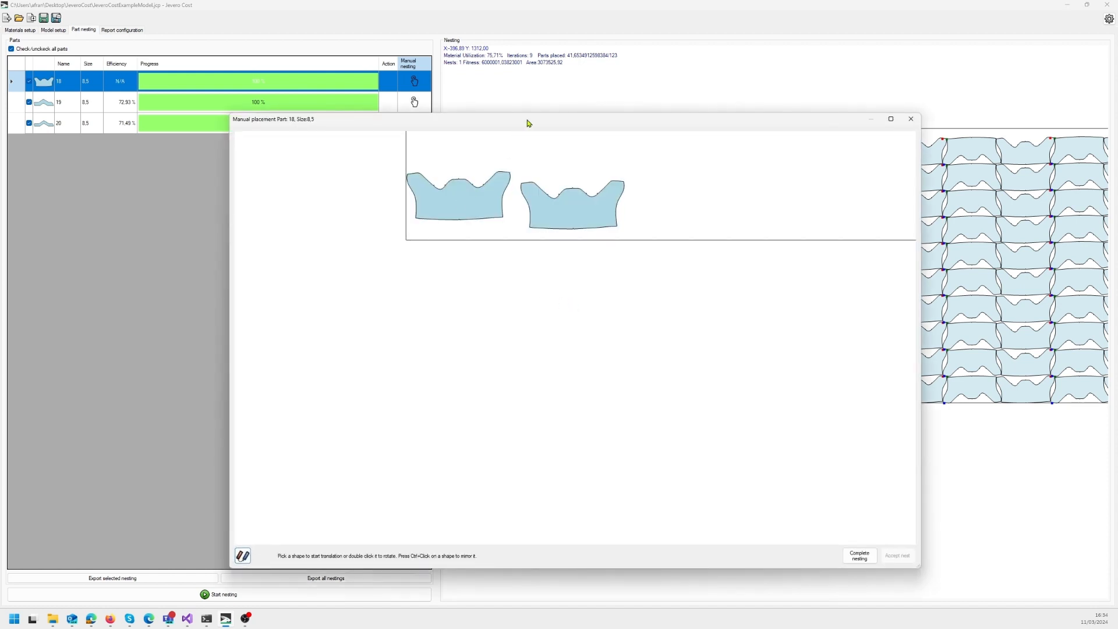
left_click_drag(528, 123, 524, 82)
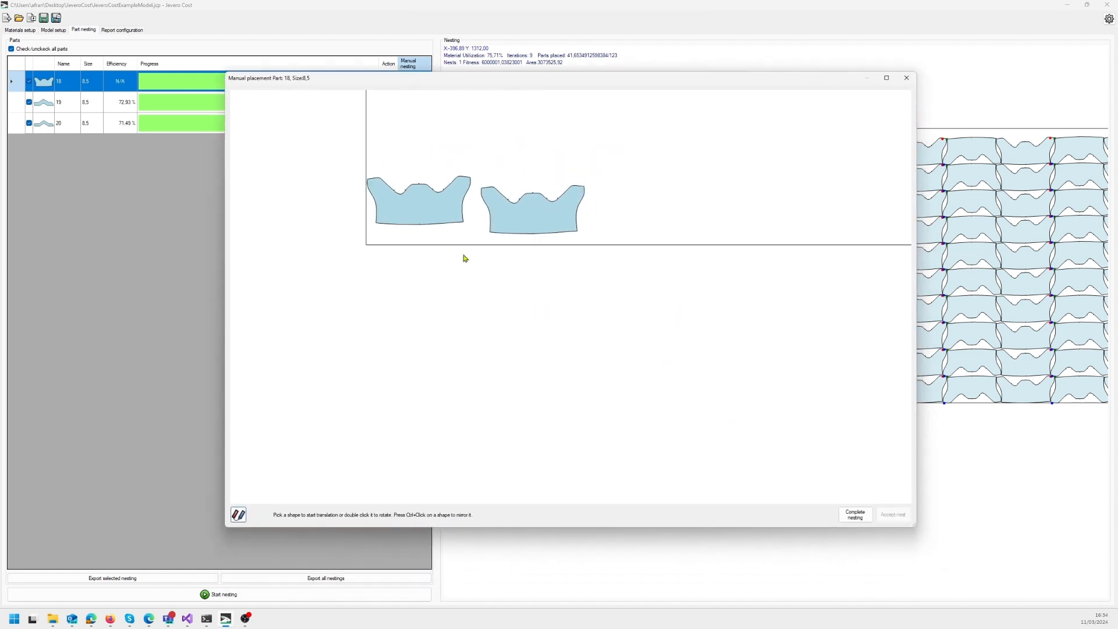
Step: Rotate the first copy of part 18 about 90 degrees clockwise and place it in the material's lower-left corner
left_click_drag(414, 360, 414, 302)
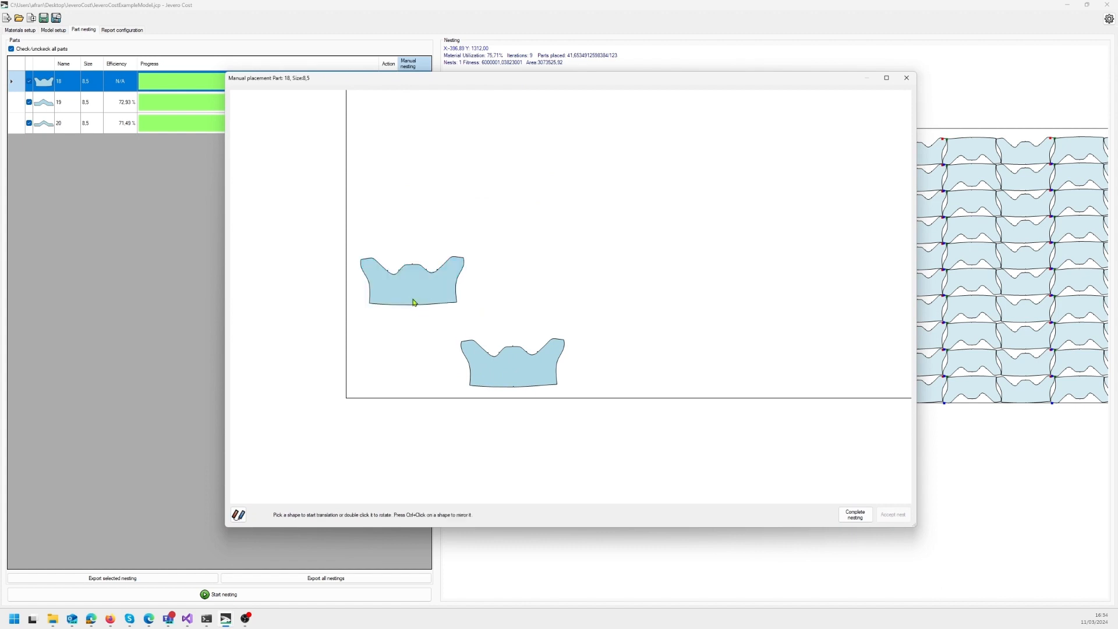
double_click(399, 298)
left_click(417, 295)
left_click(517, 293)
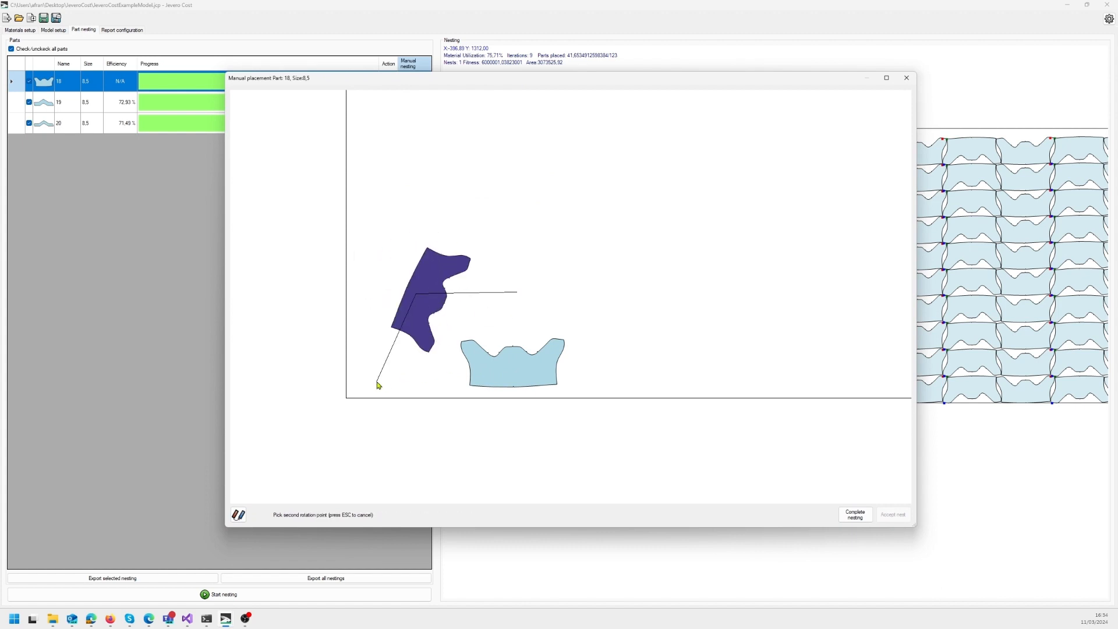
left_click(416, 370)
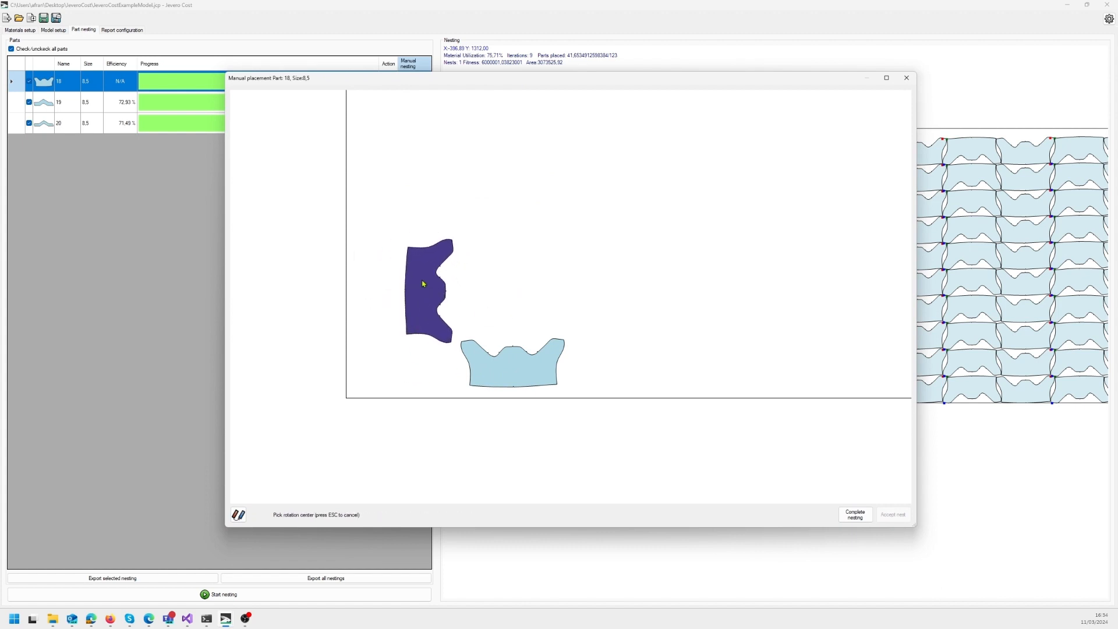
left_click(422, 281)
left_click(515, 281)
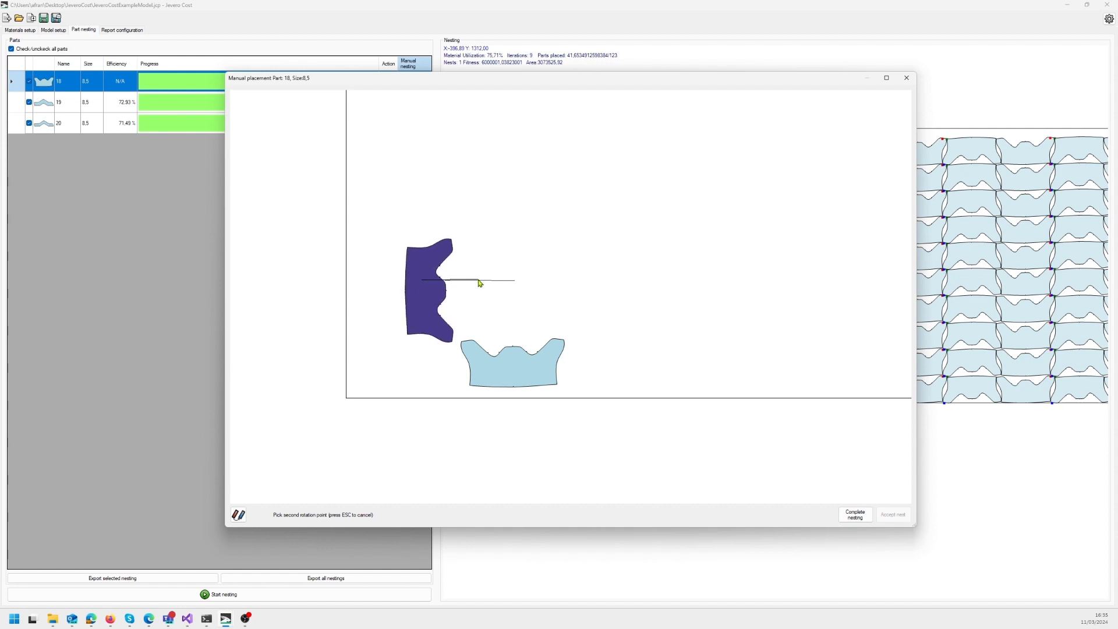
left_click(480, 283)
key("Escape")
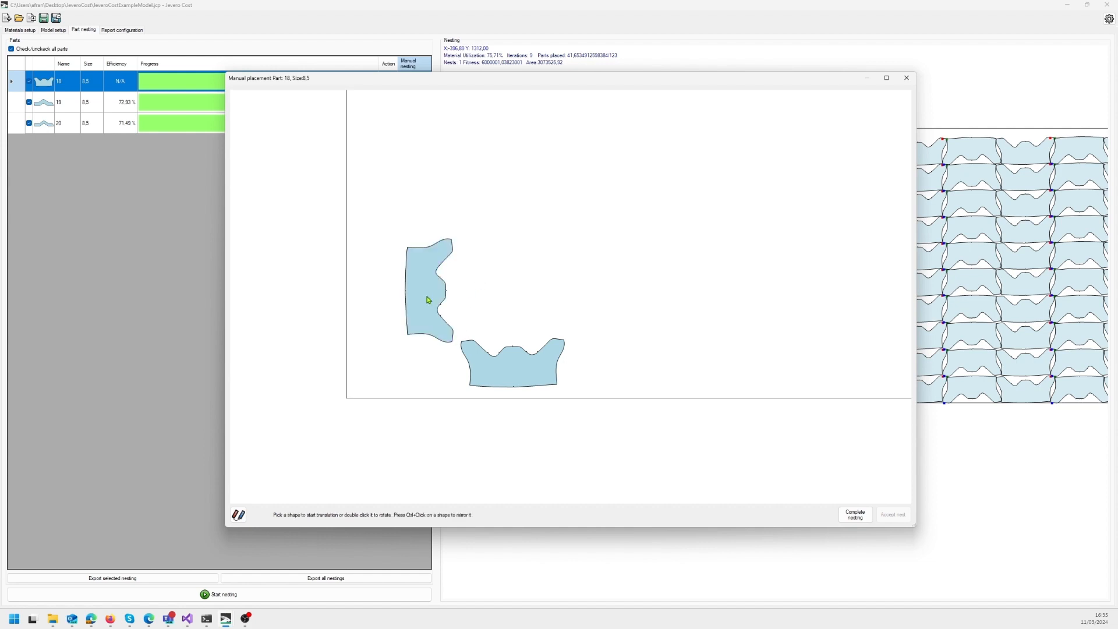
left_click(411, 307)
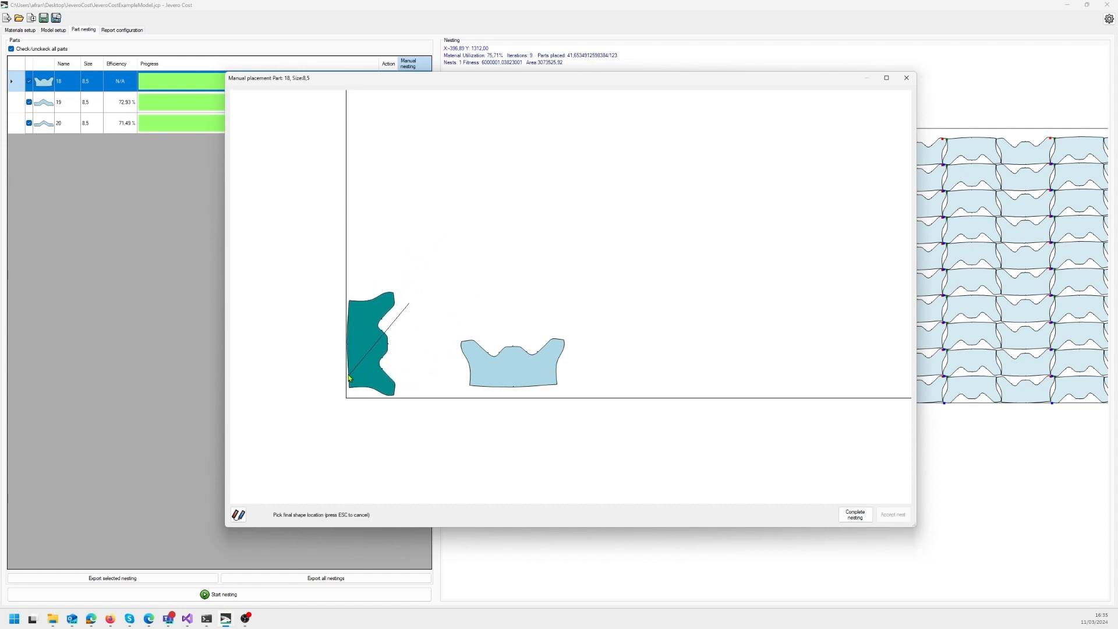
left_click(353, 360)
Step: Rotate the second copy of part 18 about 90 degrees counter-clockwise and fit it against the first copy's notched edge
left_click(502, 371)
left_click(479, 301)
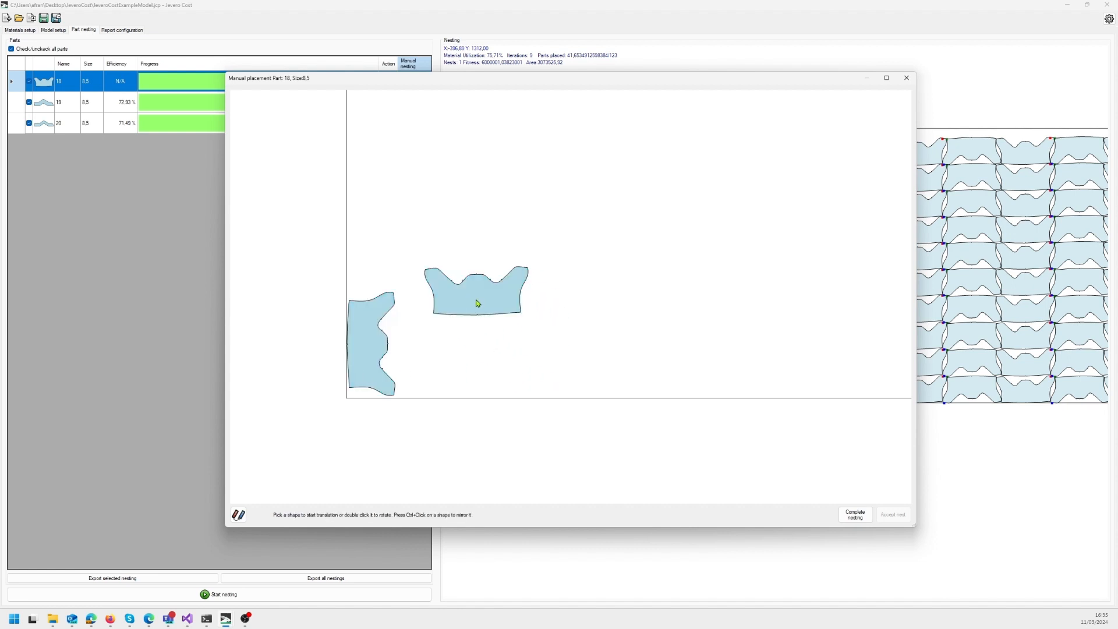
double_click(489, 303)
left_click(477, 298)
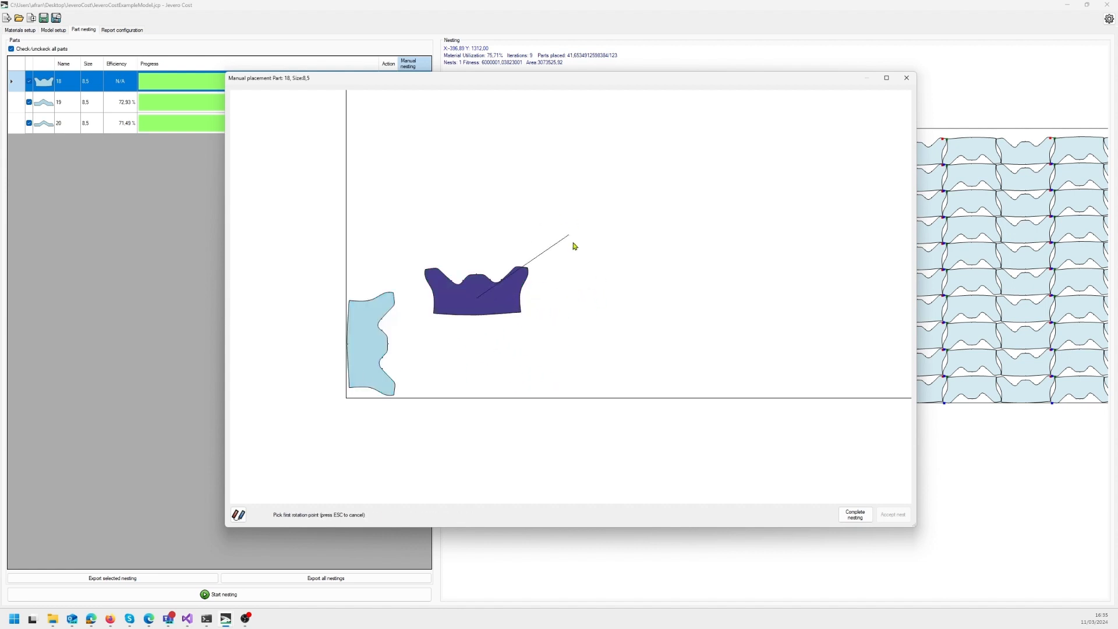
left_click(602, 296)
key("Escape")
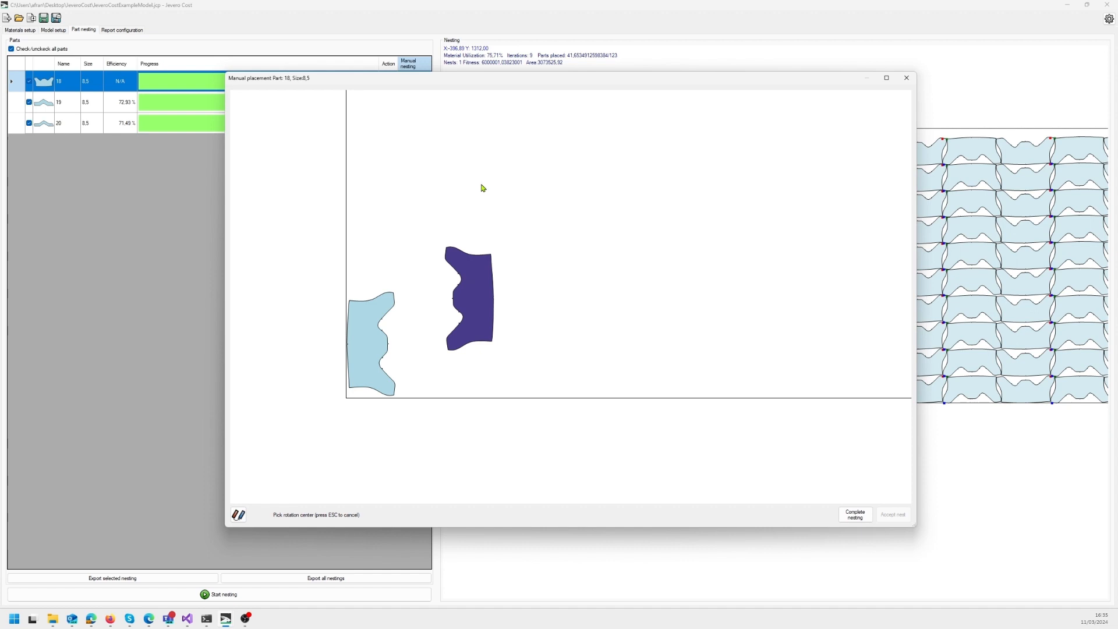
left_click(478, 309)
key("Escape")
left_click(479, 295)
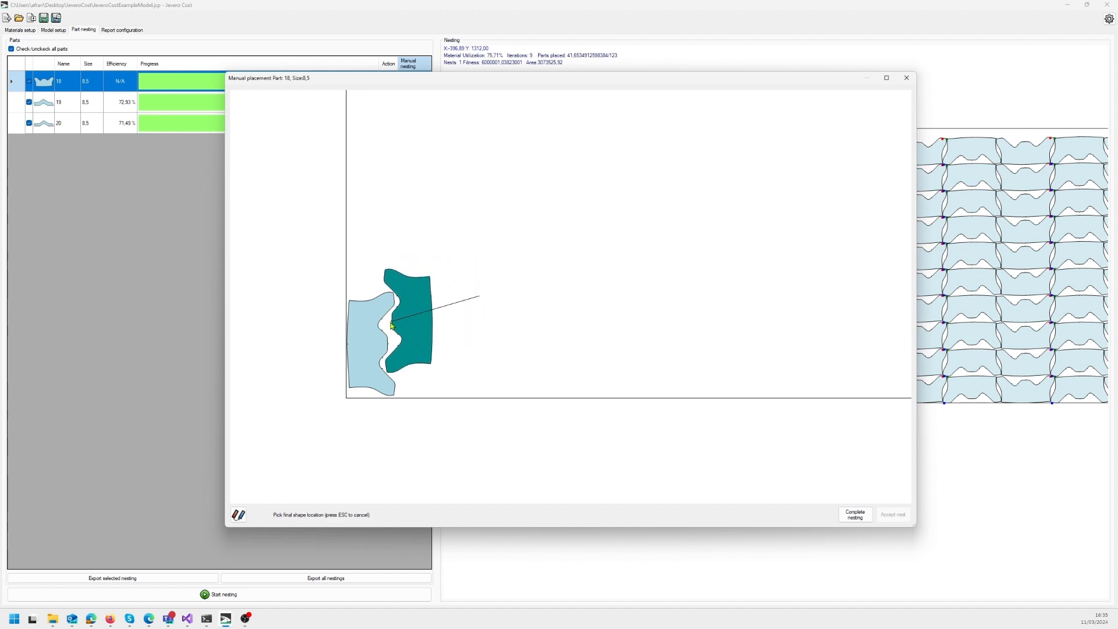
left_click(390, 325)
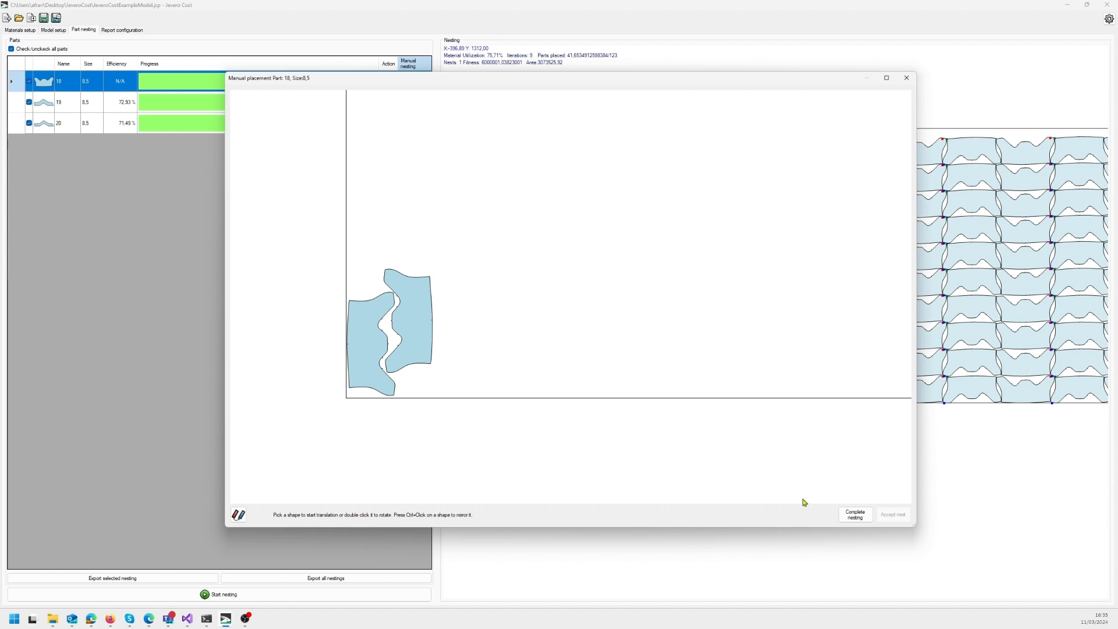
Step: Complete the nesting of part 18 from the manually placed pair and accept the nest
left_click(854, 514)
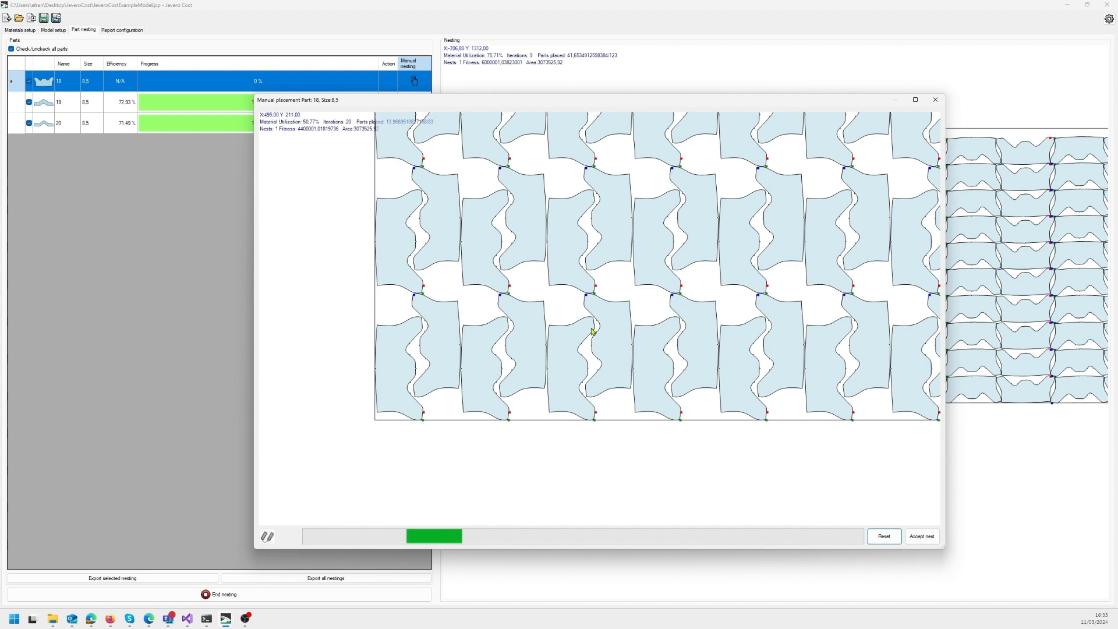
scroll(597, 327, "down", 4)
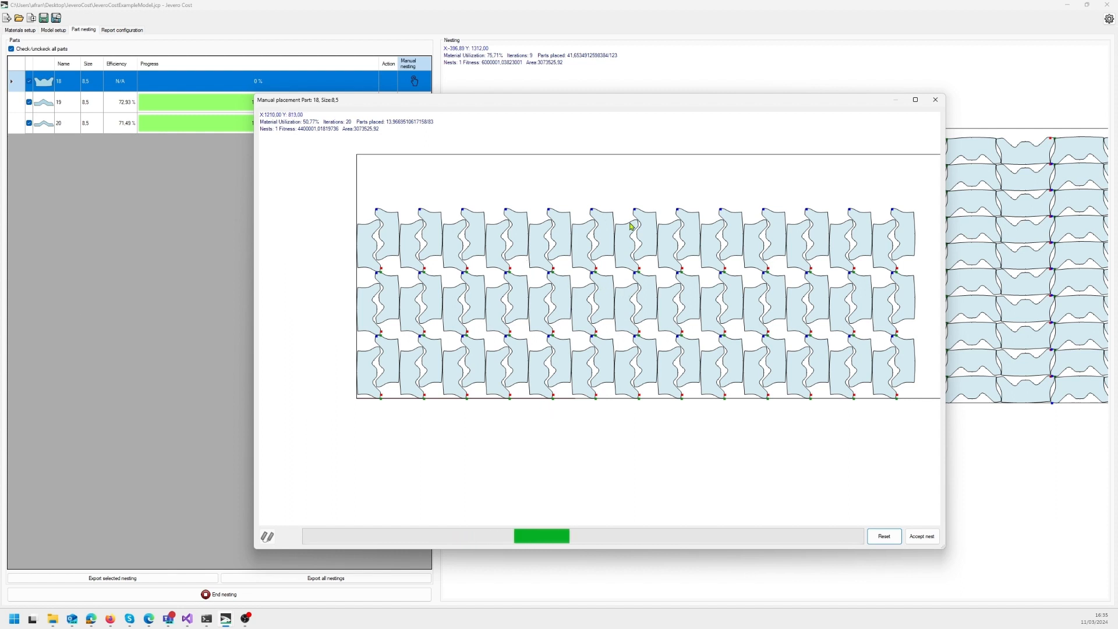
left_click(921, 537)
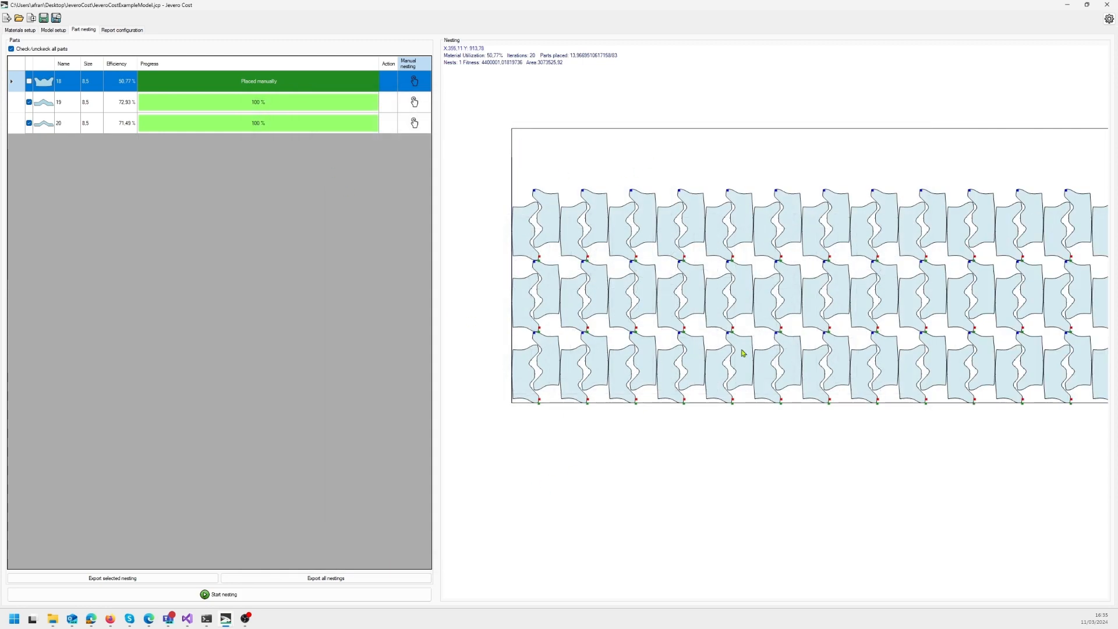
left_click_drag(854, 335, 711, 351)
left_click_drag(631, 285, 750, 262)
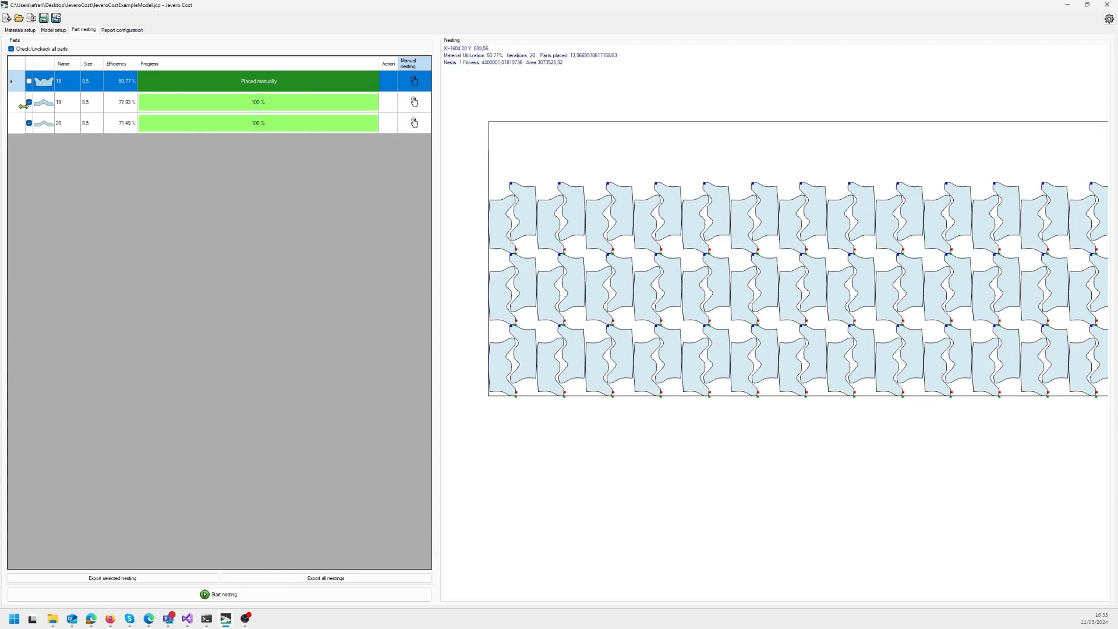
Step: Leave only part 18 checked for nesting and start its automatic nesting again
left_click(34, 50)
left_click(29, 81)
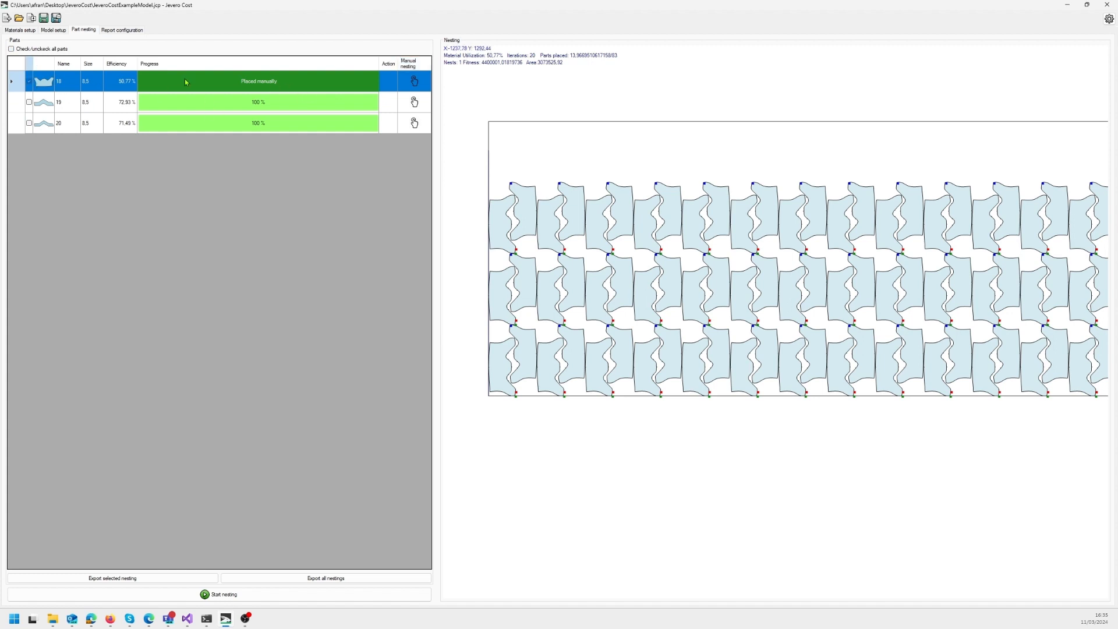
left_click(193, 595)
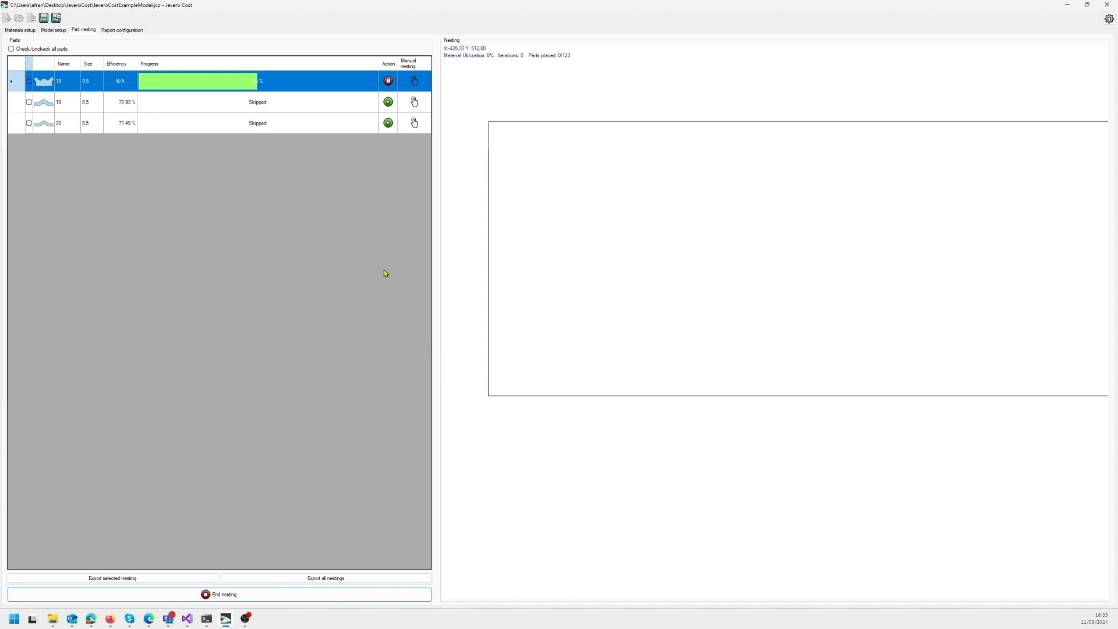
Step: Check the part list in the model setup and preview the shape of part 18 while nesting runs
left_click(54, 31)
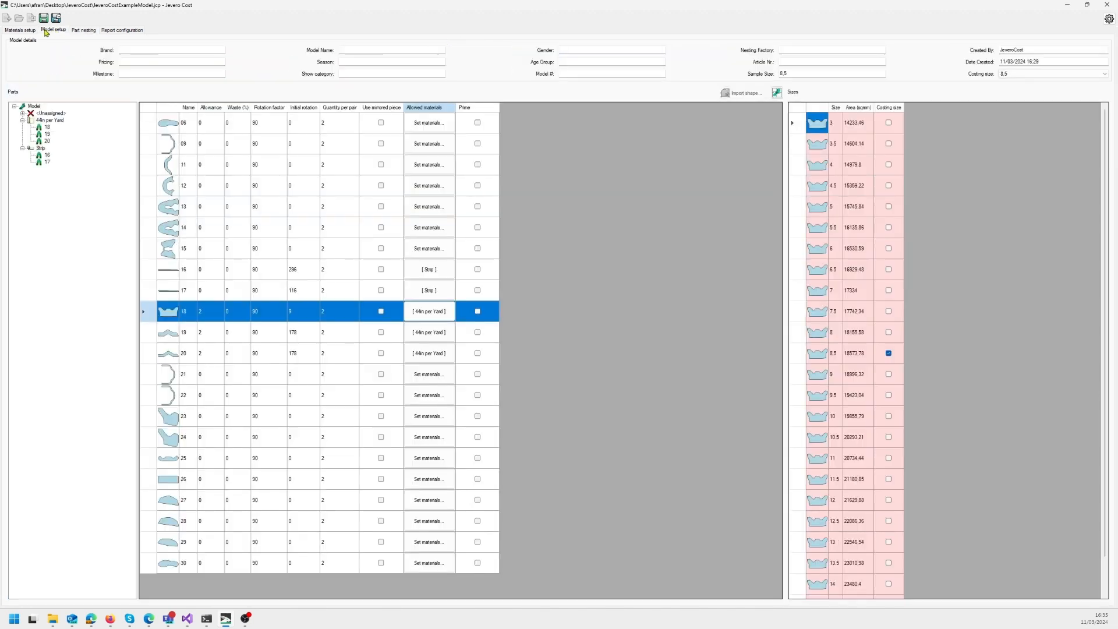
left_click(280, 375)
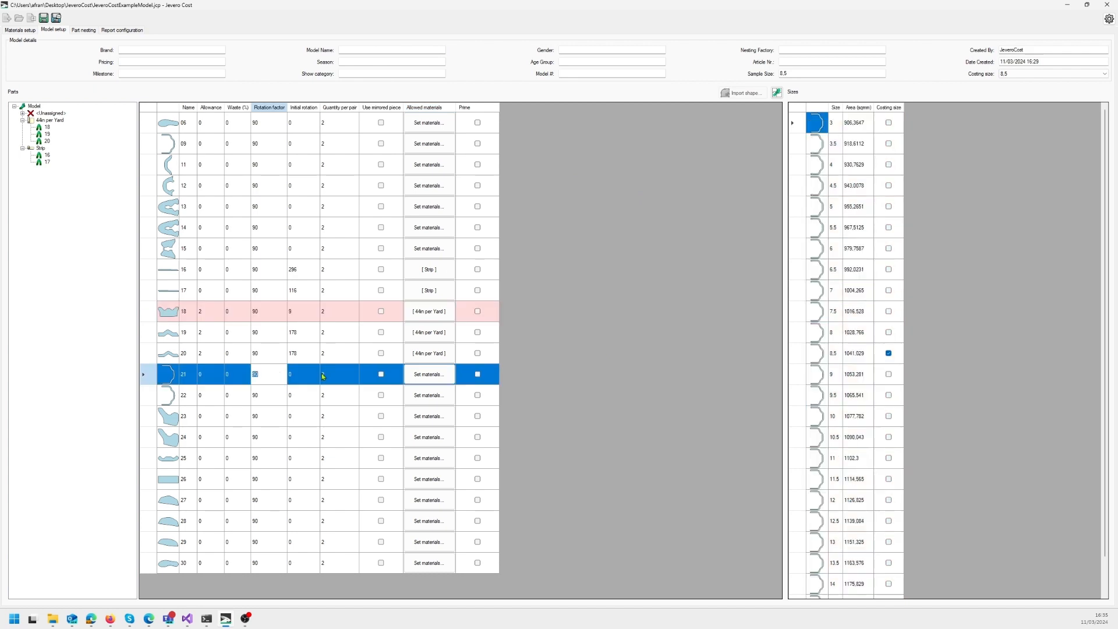
mouse_move(174, 316)
Step: Return to the part nesting and stop the running nesting of part 18
left_click(83, 31)
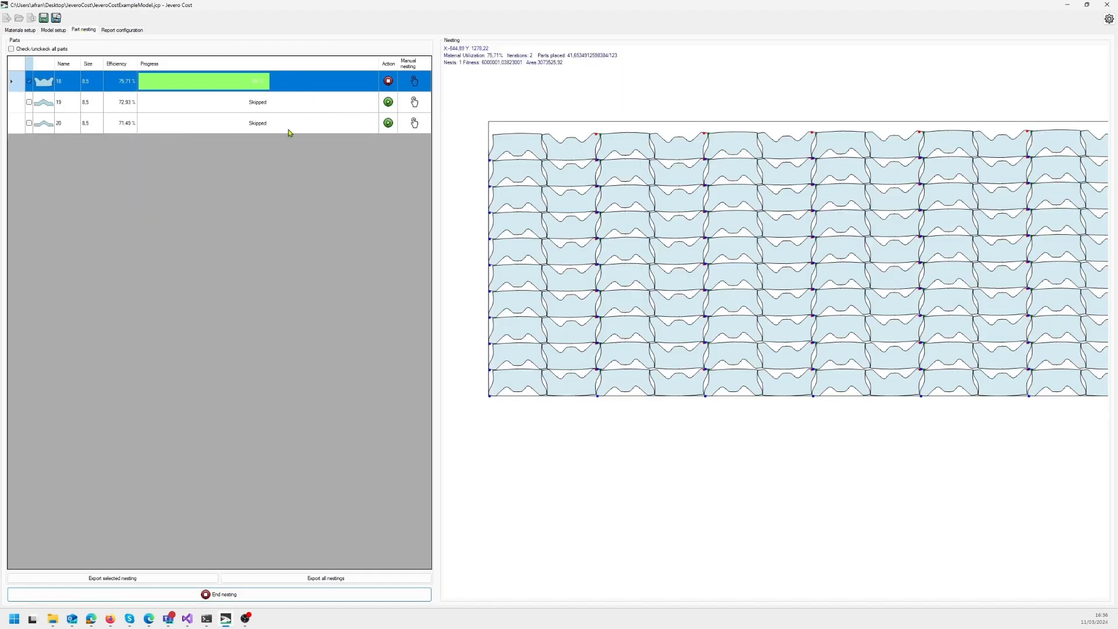
left_click(388, 80)
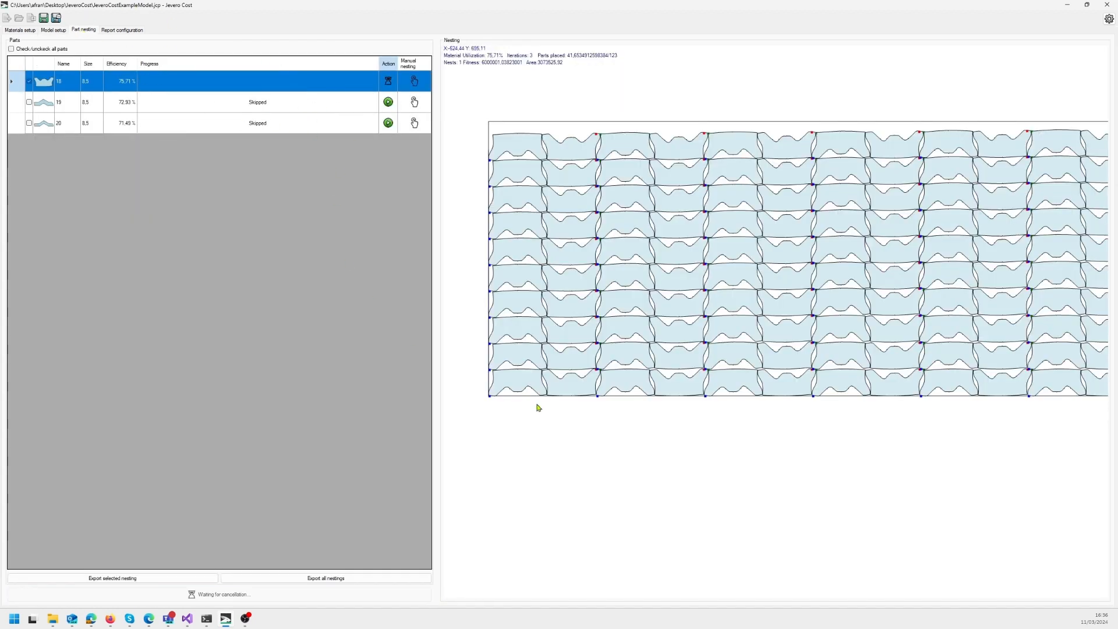
left_click(55, 31)
left_click(88, 30)
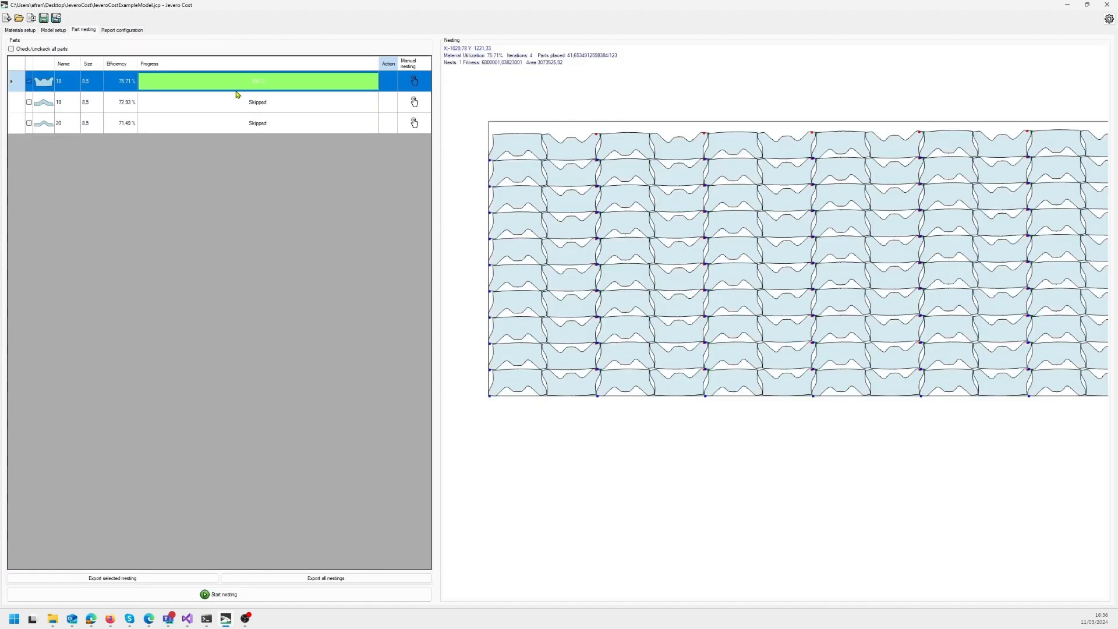
Step: Review the non-leather part costs in the report configuration and return to the model setup to preview strip part 17
left_click(286, 106)
left_click(290, 123)
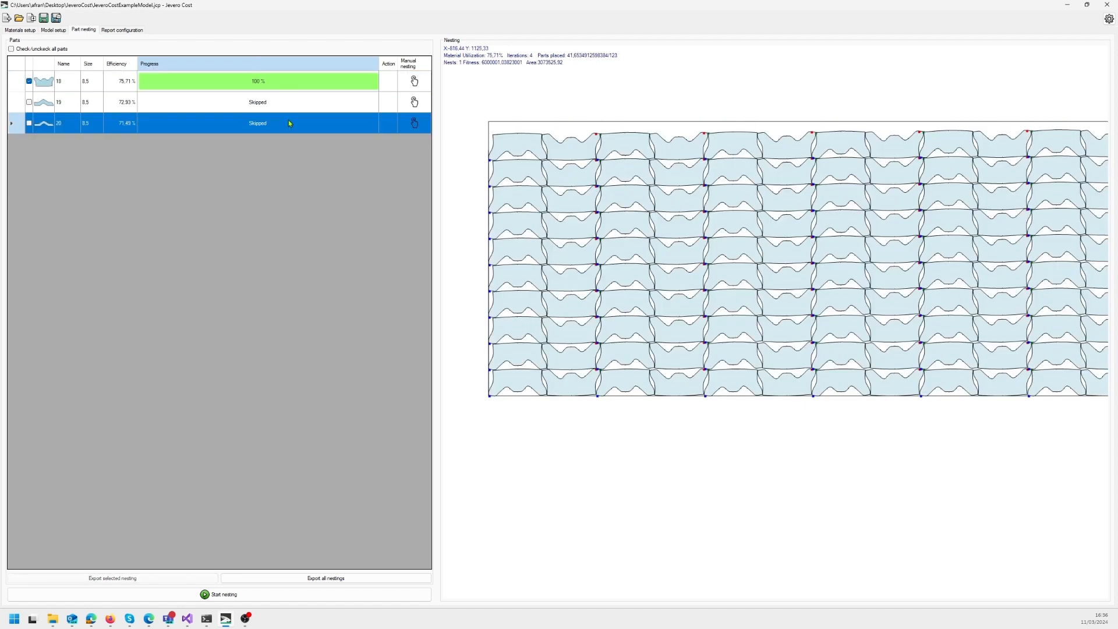
left_click(104, 33)
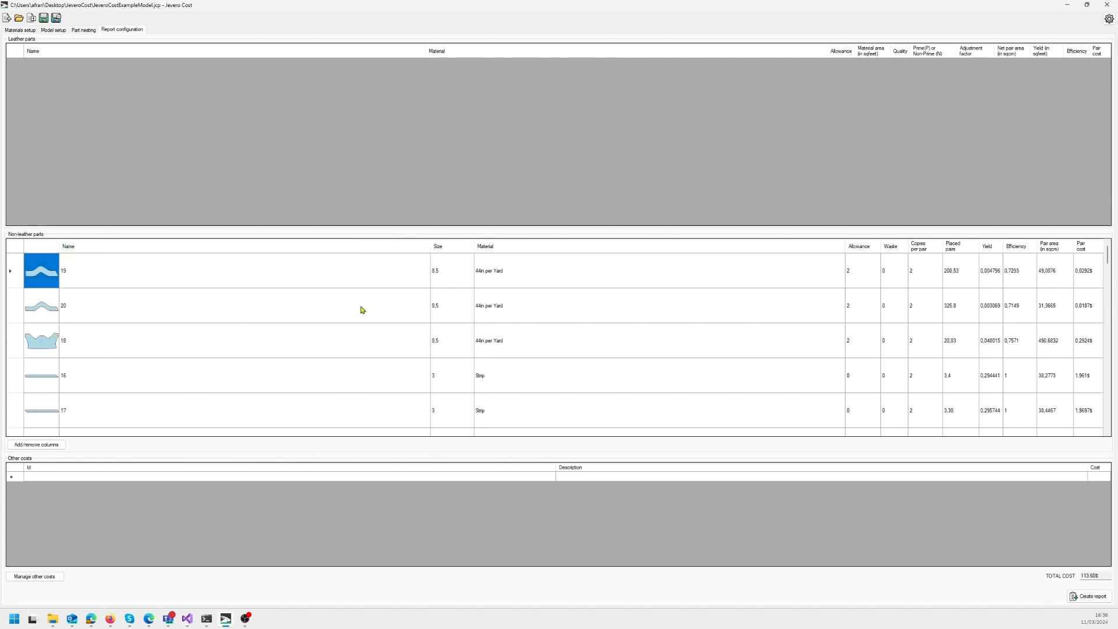
left_click(53, 30)
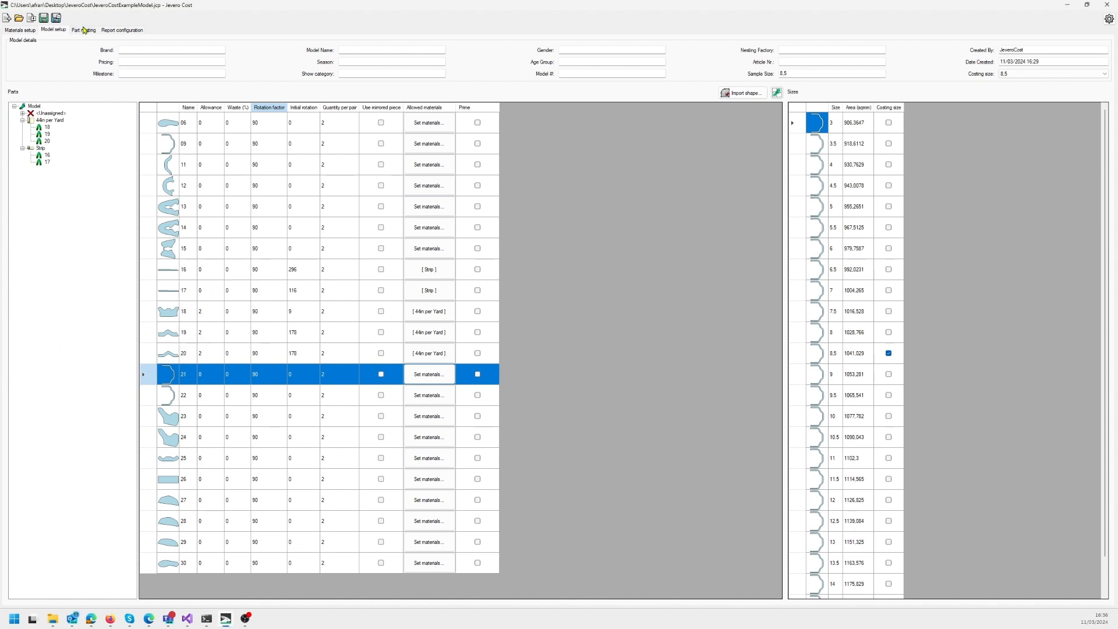
mouse_move(166, 285)
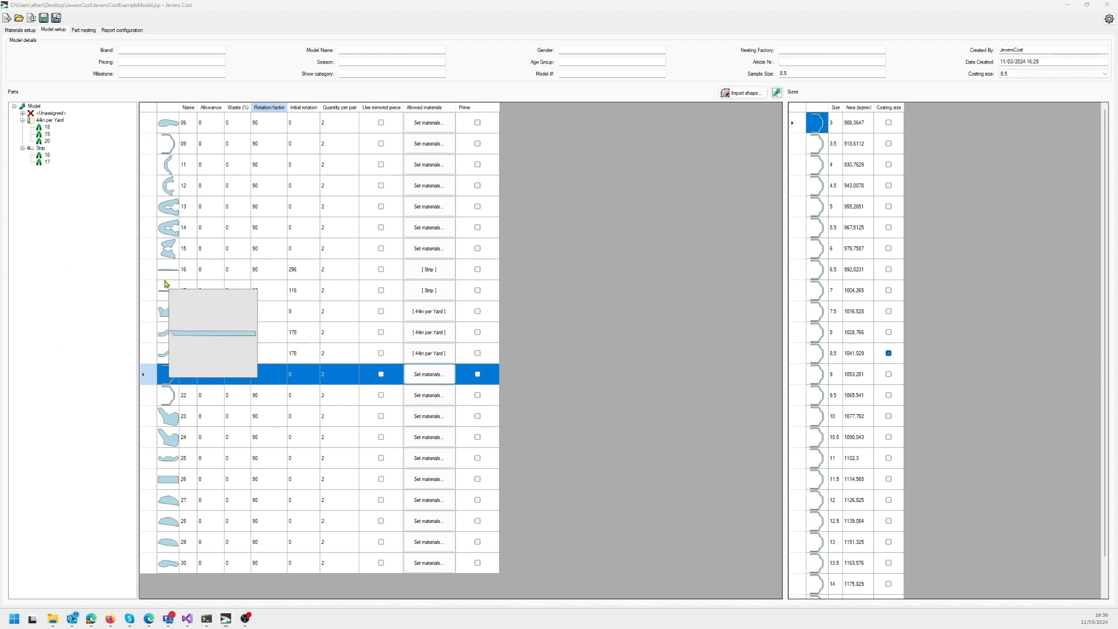
Step: Check the nesting status of parts 18, 19 and 20, and preview a strip part's shape in the model setup
left_click(84, 29)
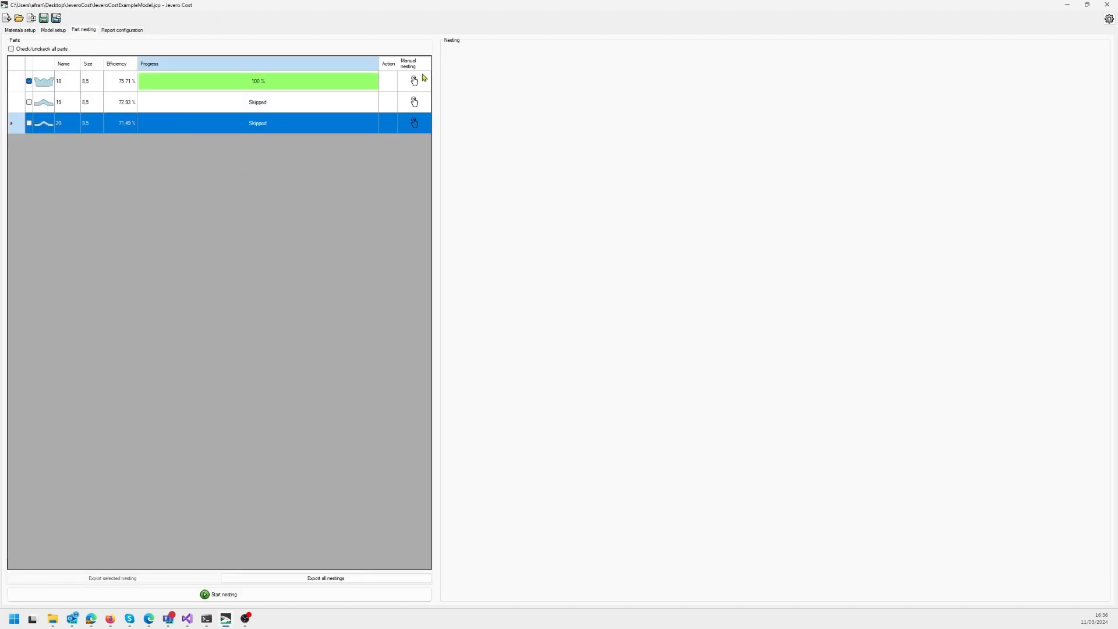
left_click(169, 110)
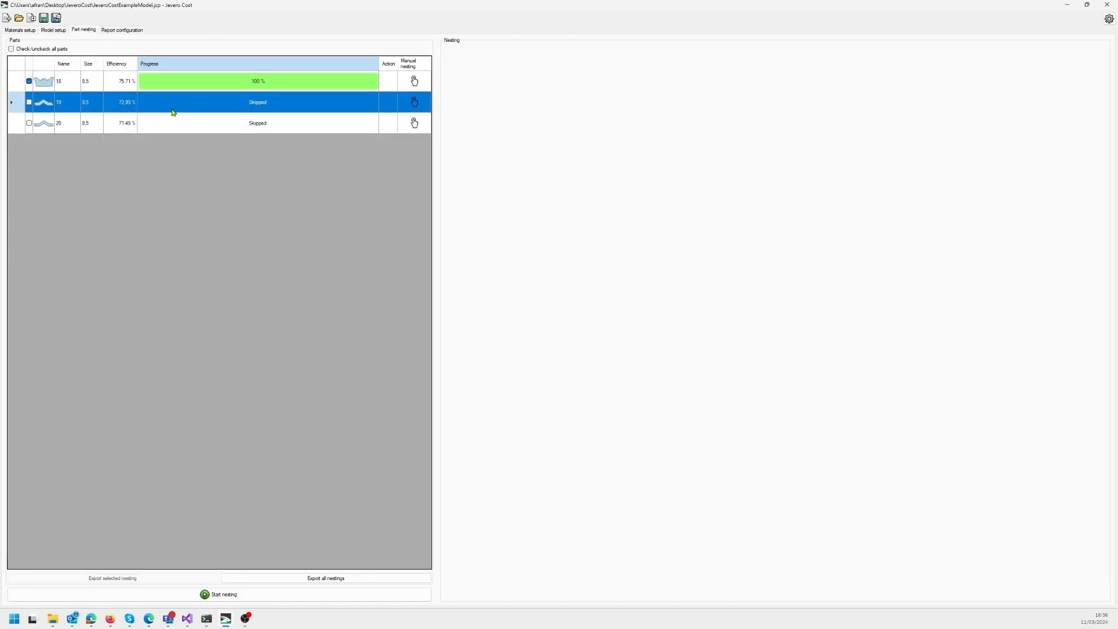
left_click(63, 30)
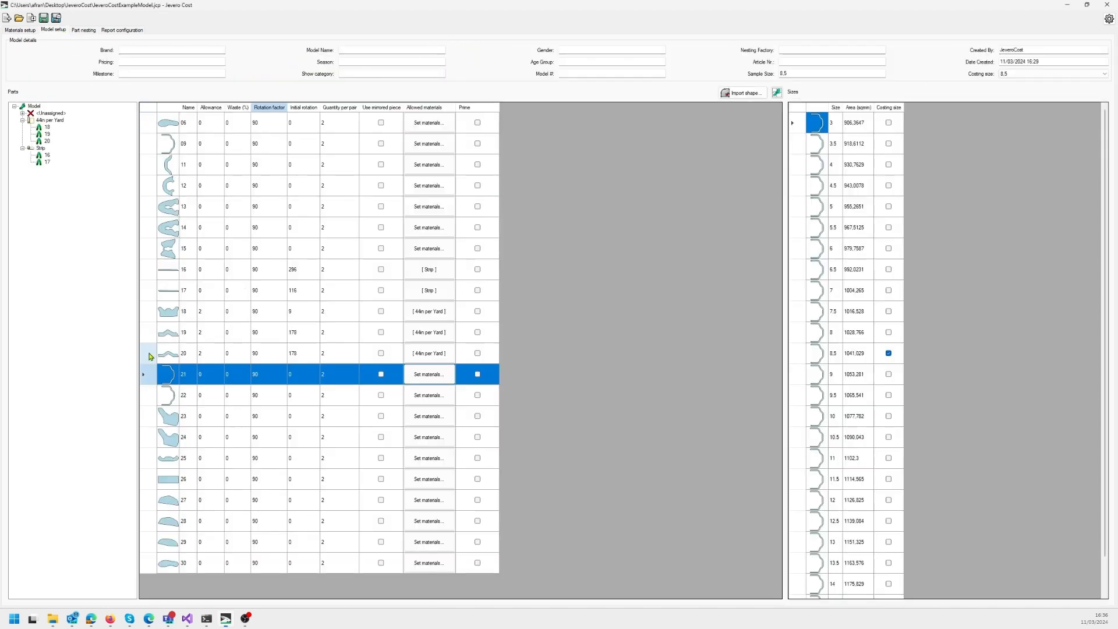
mouse_move(168, 294)
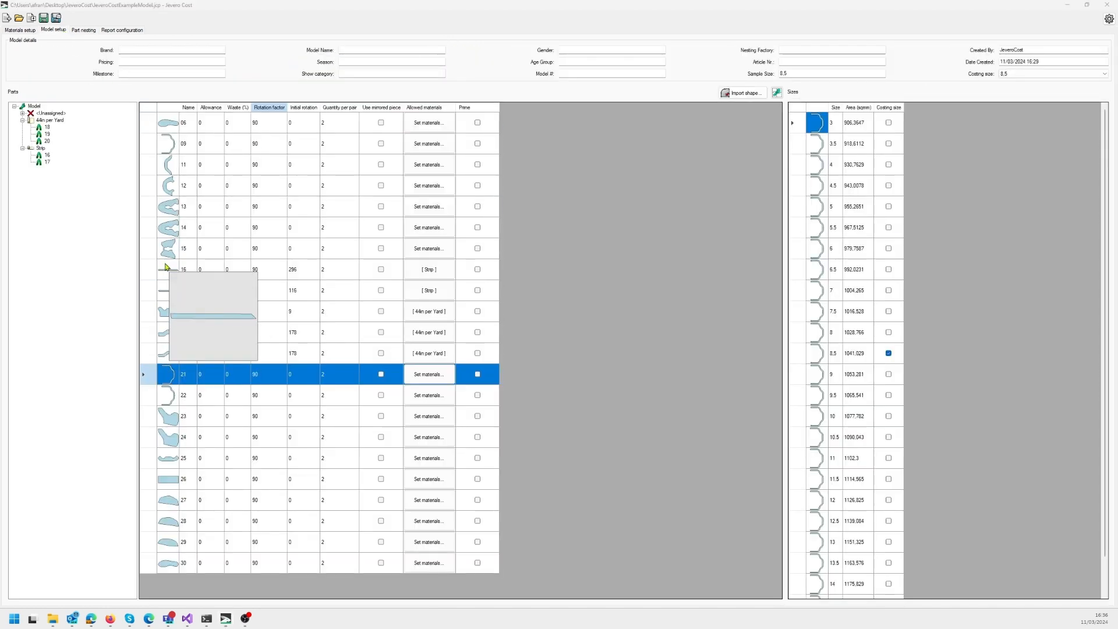
Step: Rotate part 23 by 13° by aligning the two ends of its straight lower edge horizontally
double_click(170, 418)
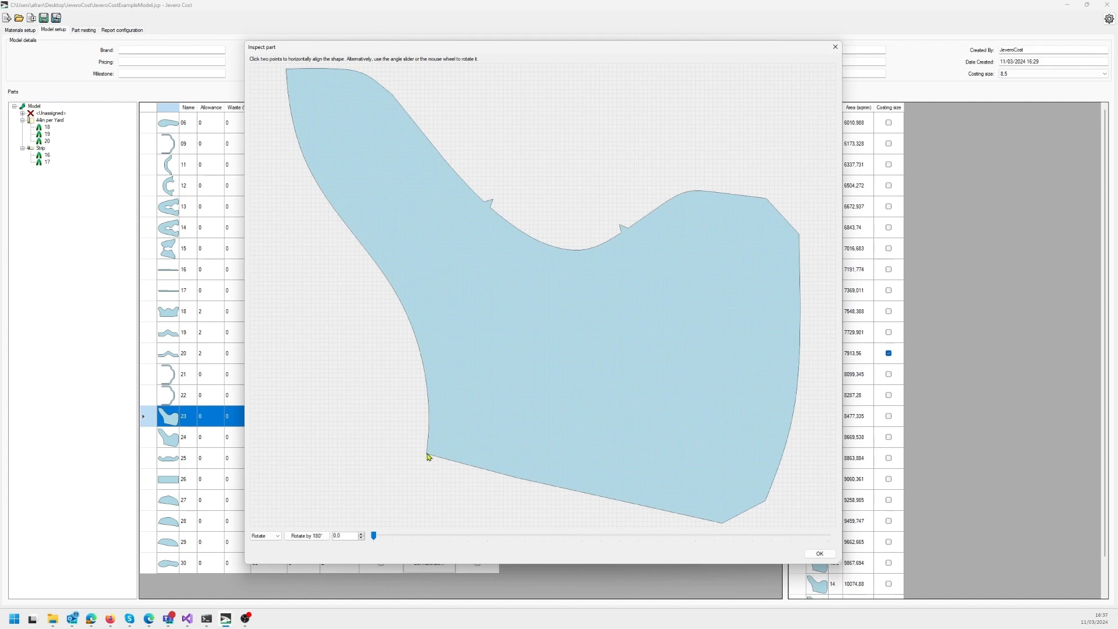
left_click(428, 456)
left_click(723, 523)
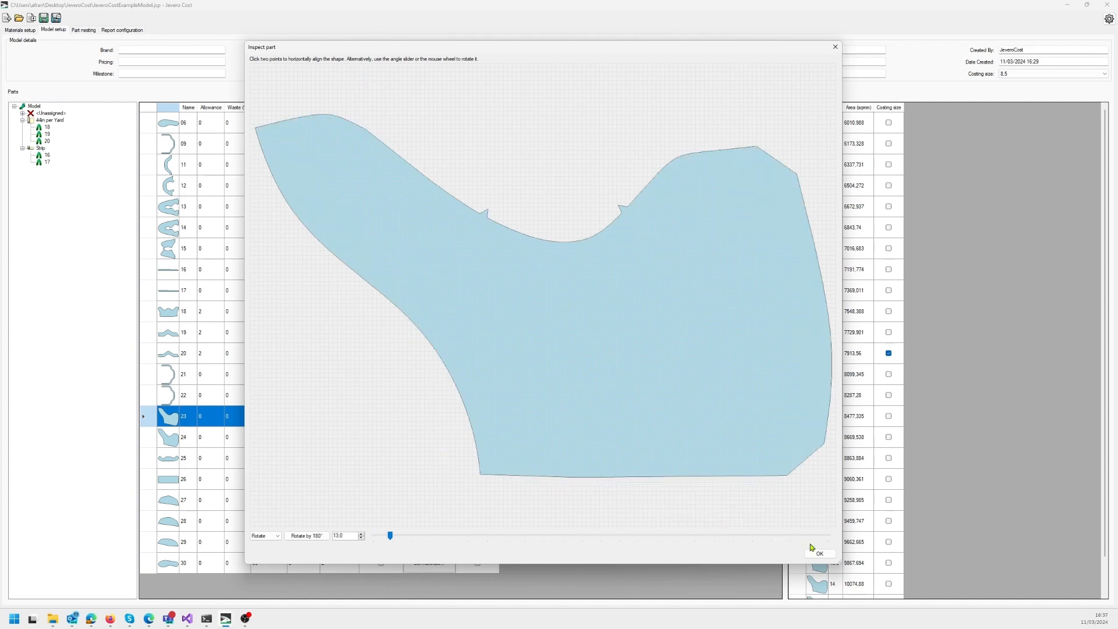
left_click(816, 553)
Step: Align the straight lower edge of part 24 horizontally, giving it an initial rotation of 13°
double_click(176, 443)
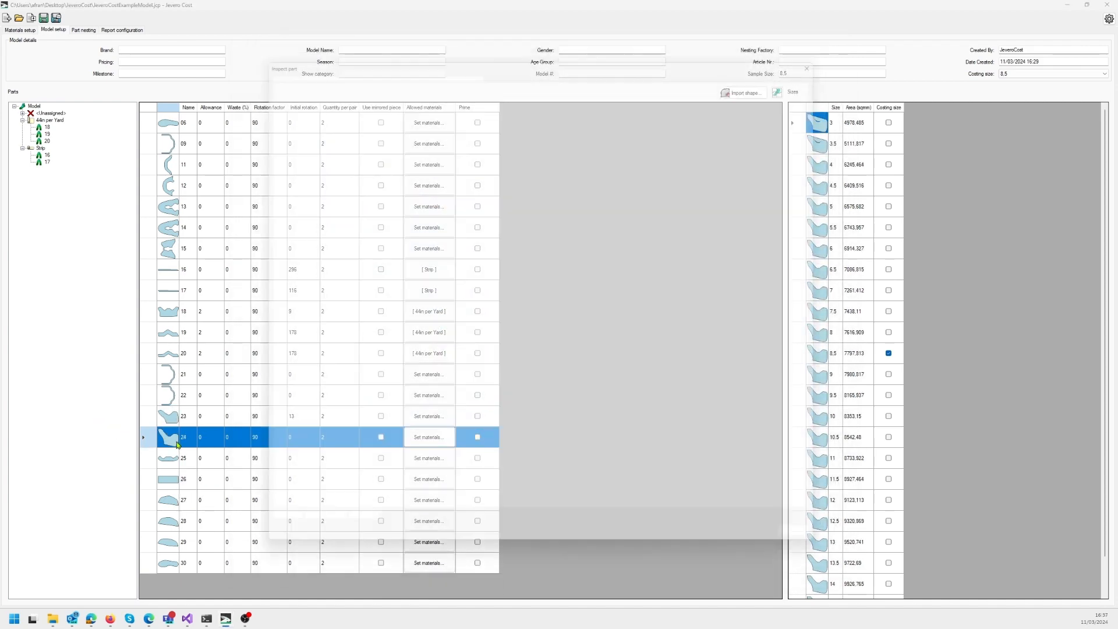
left_click(428, 456)
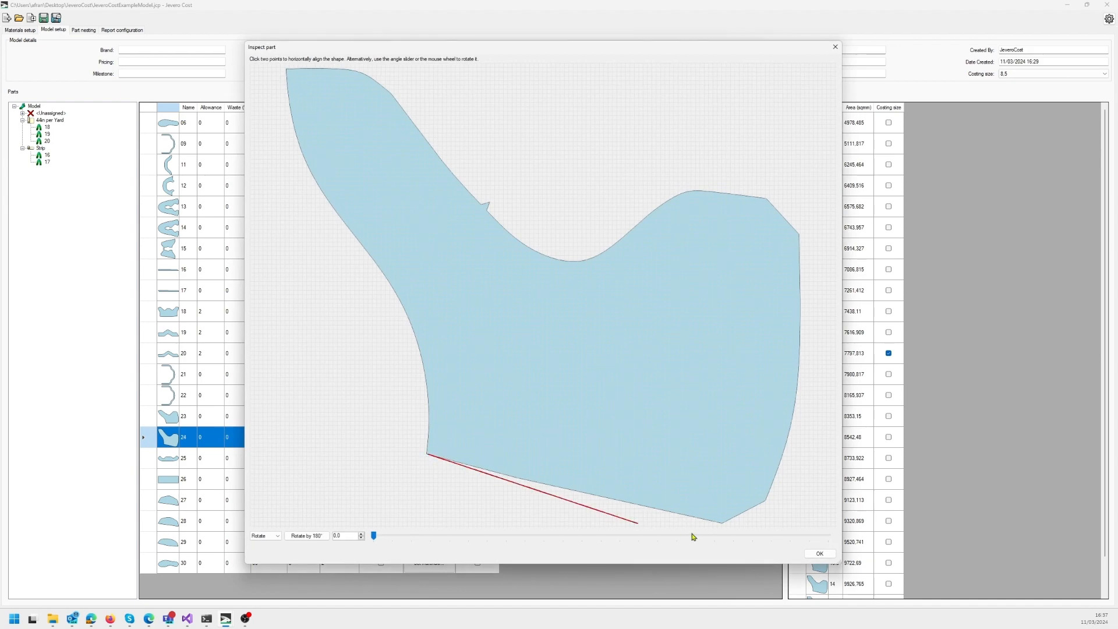
left_click(723, 523)
left_click(816, 553)
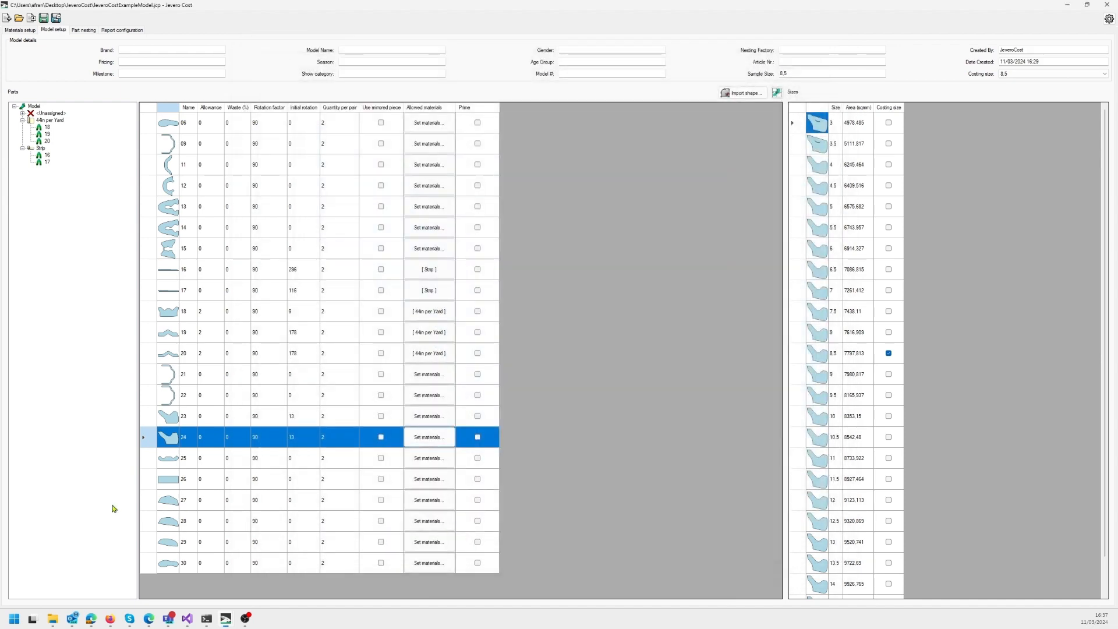
Step: Align part 25 horizontally by its two upper tips, giving it an initial rotation of 180°
left_click(168, 460)
double_click(168, 464)
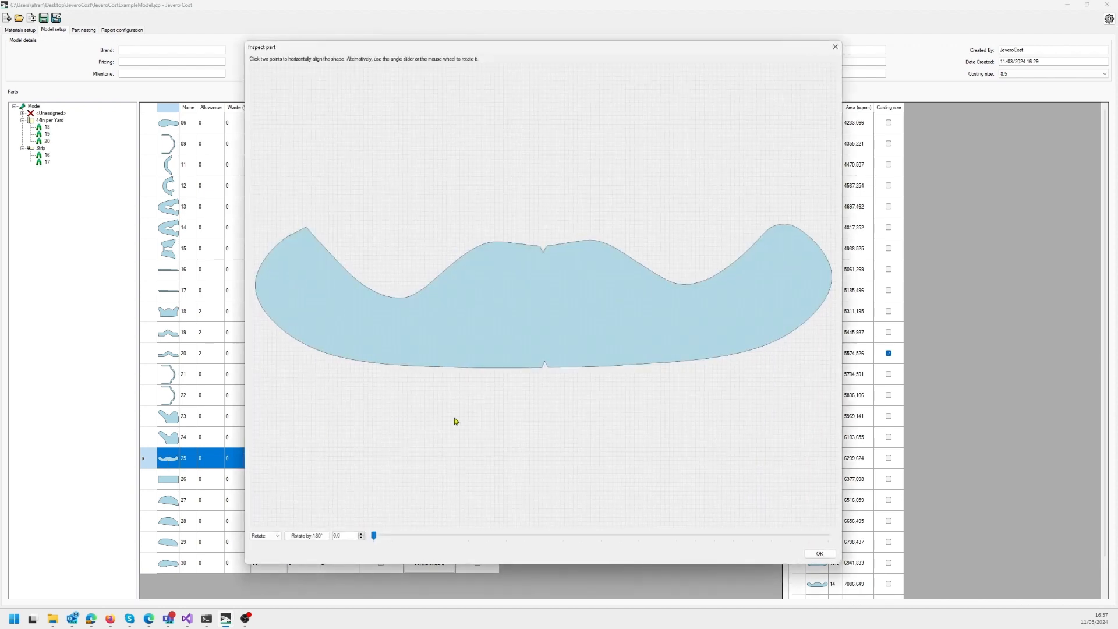
left_click(307, 229)
left_click(772, 229)
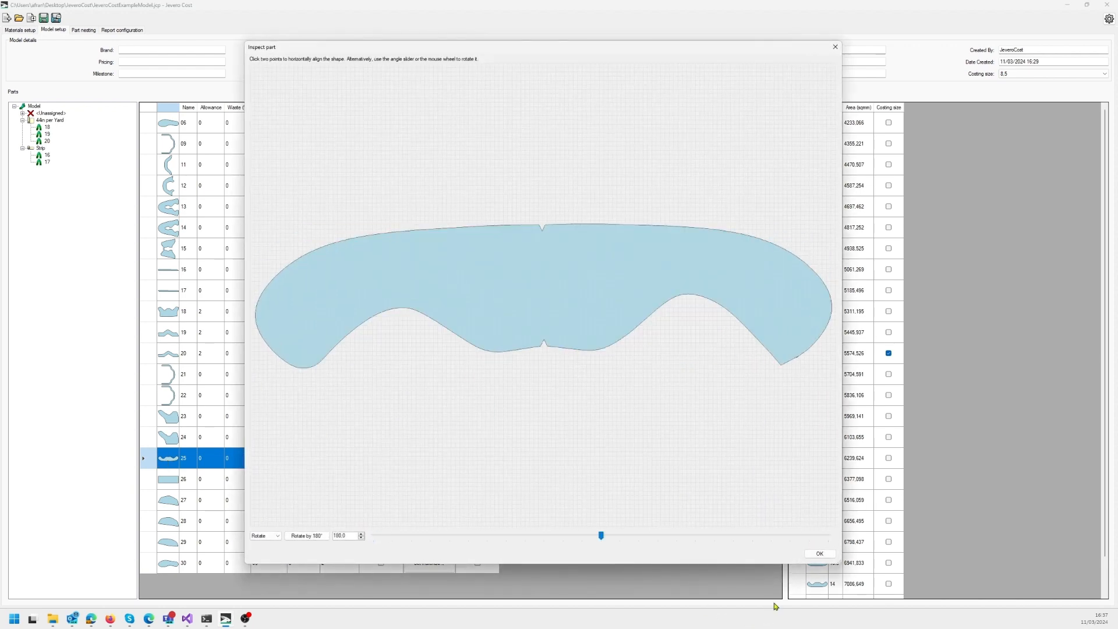
left_click(818, 553)
Step: Assign the material PEGASUS - EPM 5 ID680 to parts 23, 24 and 25, and mark part 25 as prime
left_click(148, 417)
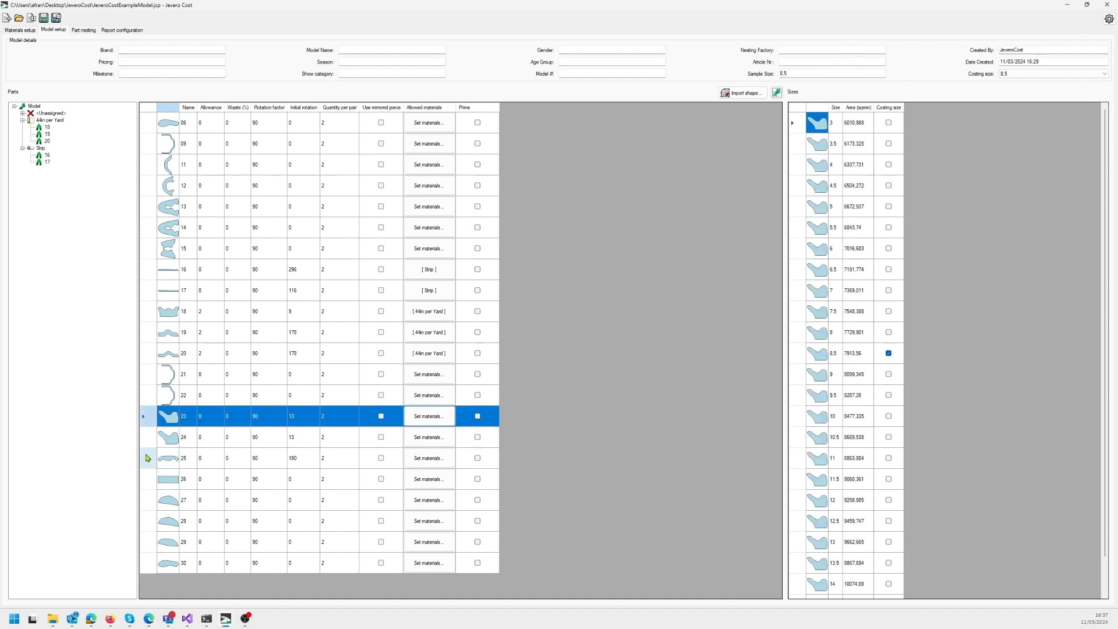
left_click(146, 460, "shift")
left_click(430, 416)
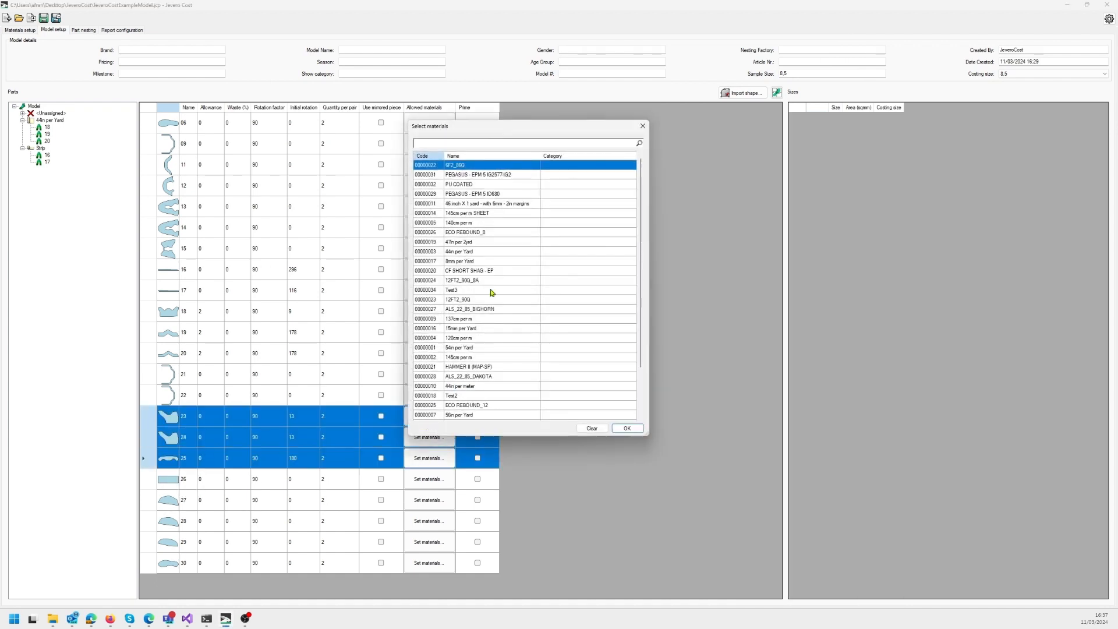
double_click(483, 193)
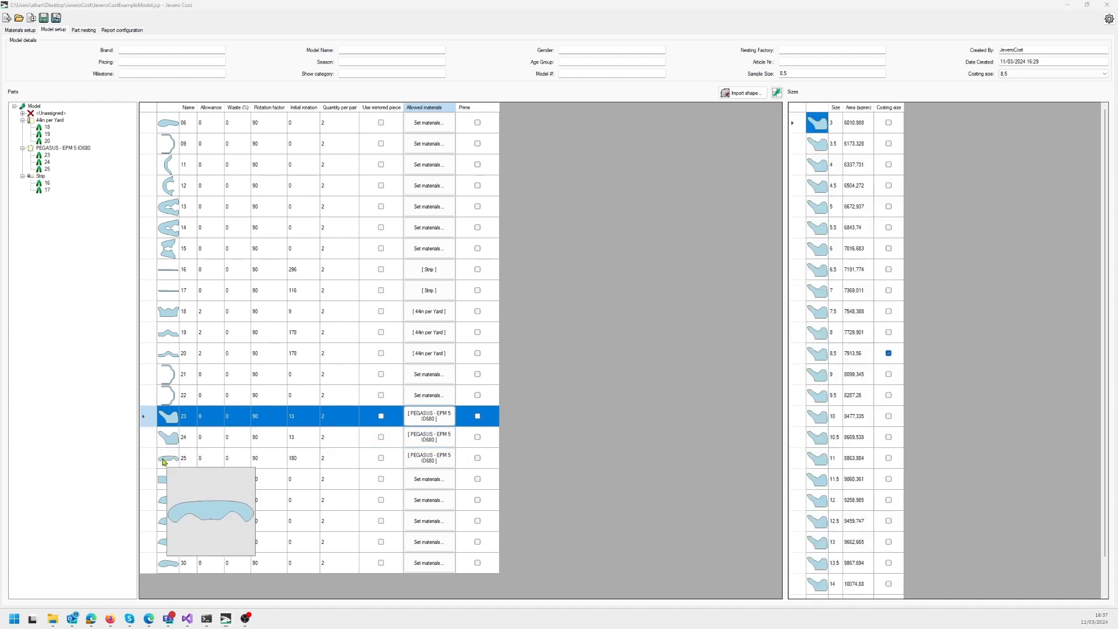
left_click(479, 459)
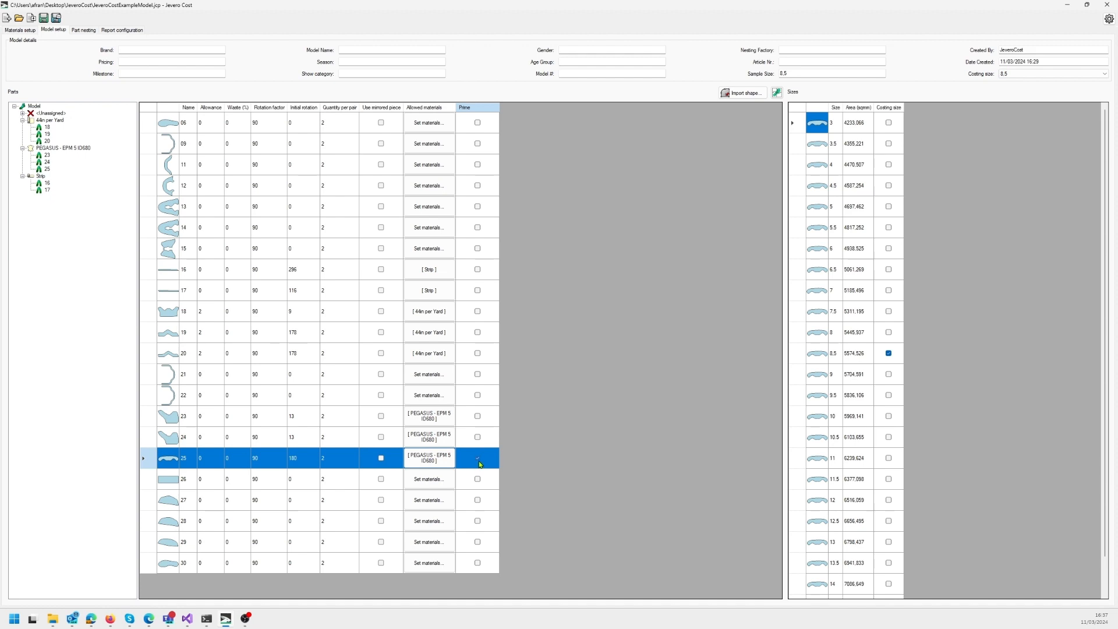
Step: Open the scale area calculation for the leather parts and examine part 25's interlocking layout in 0 degree mode
mouse_move(170, 438)
left_click(778, 94)
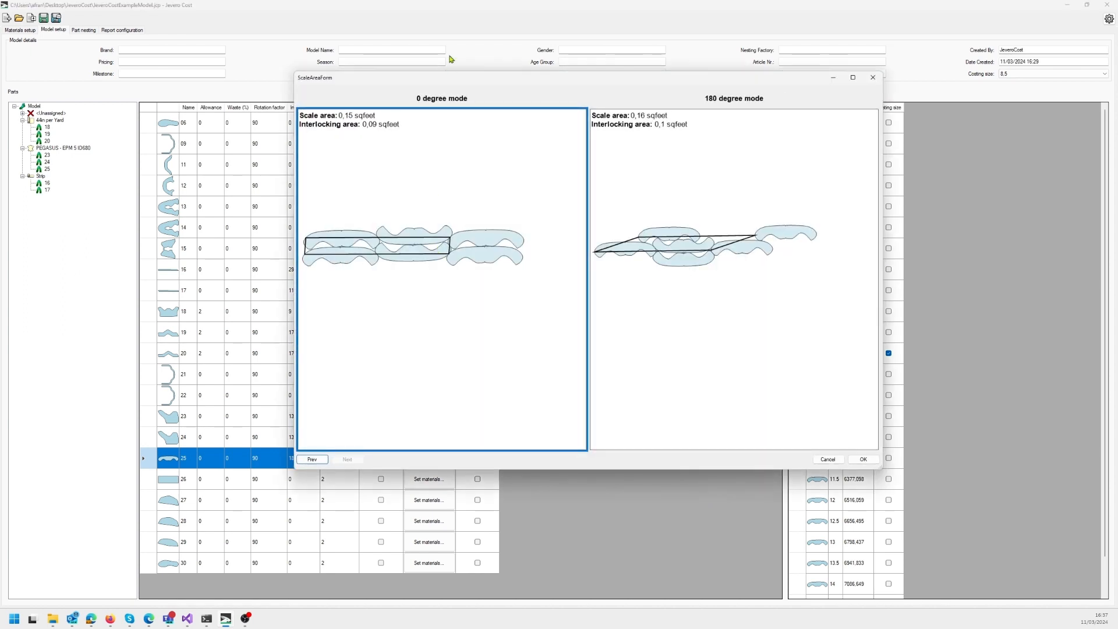
left_click_drag(451, 80, 417, 114)
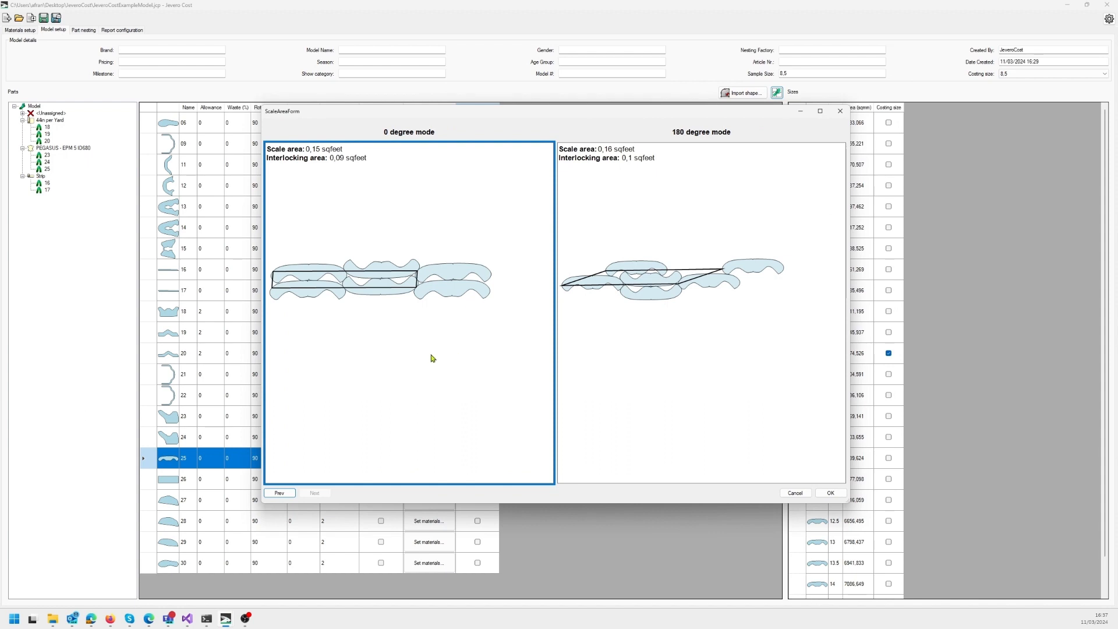
left_click_drag(399, 290, 445, 263)
scroll(448, 297, "up", 3)
scroll(463, 261, "down", 5)
scroll(445, 262, "up", 2)
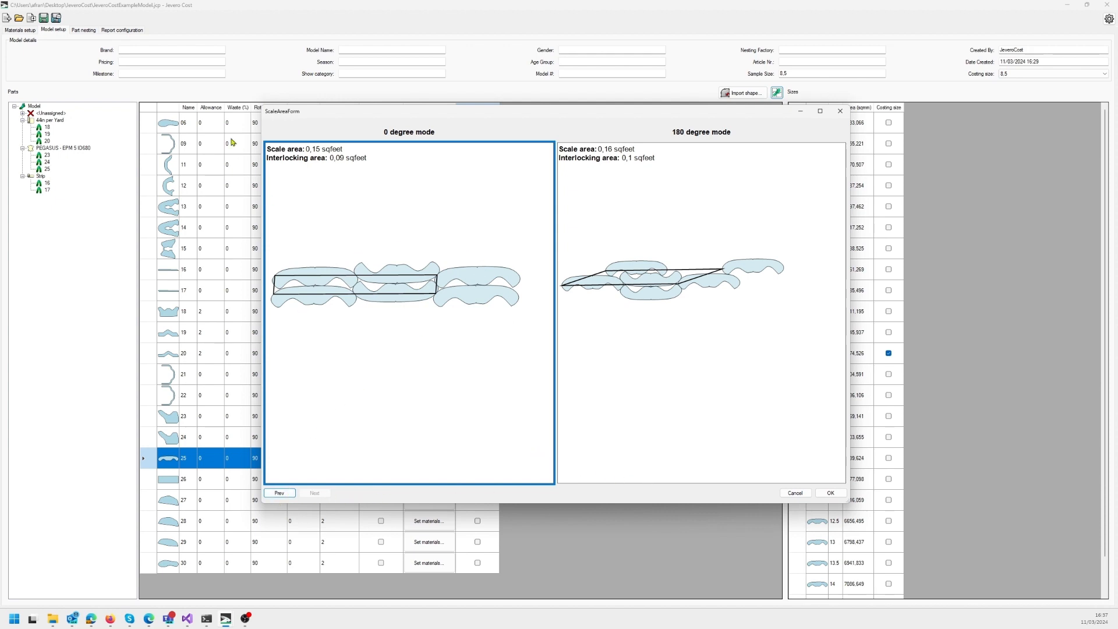
Step: Go through the scale areas of parts 24 and 23, keep the 0 degree mode, and accept the calculation
left_click(287, 494)
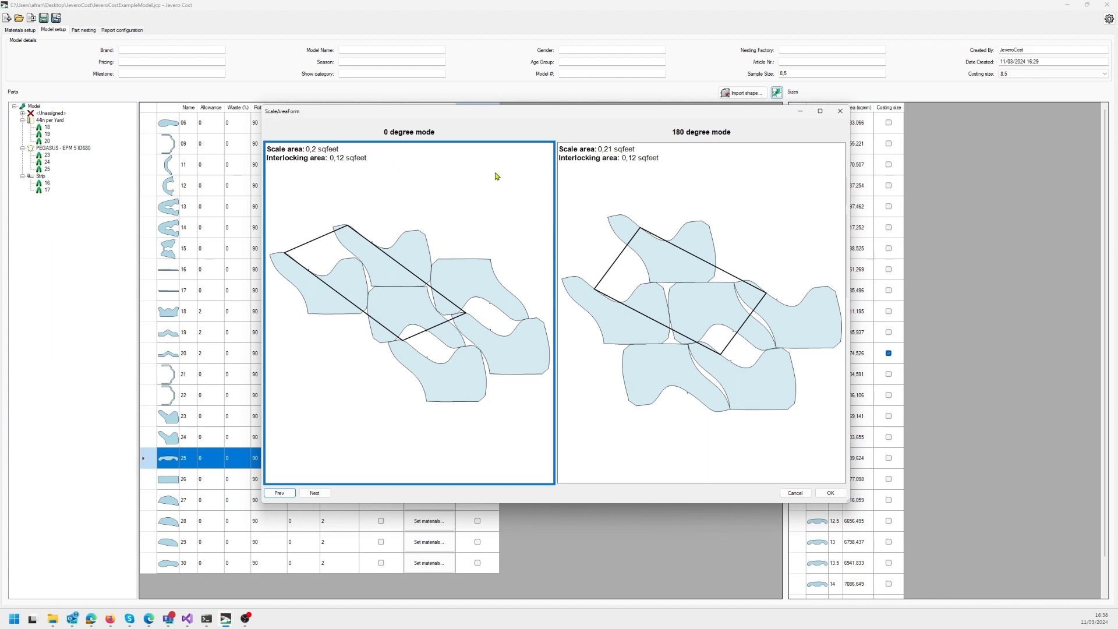
left_click(504, 210)
left_click(642, 194)
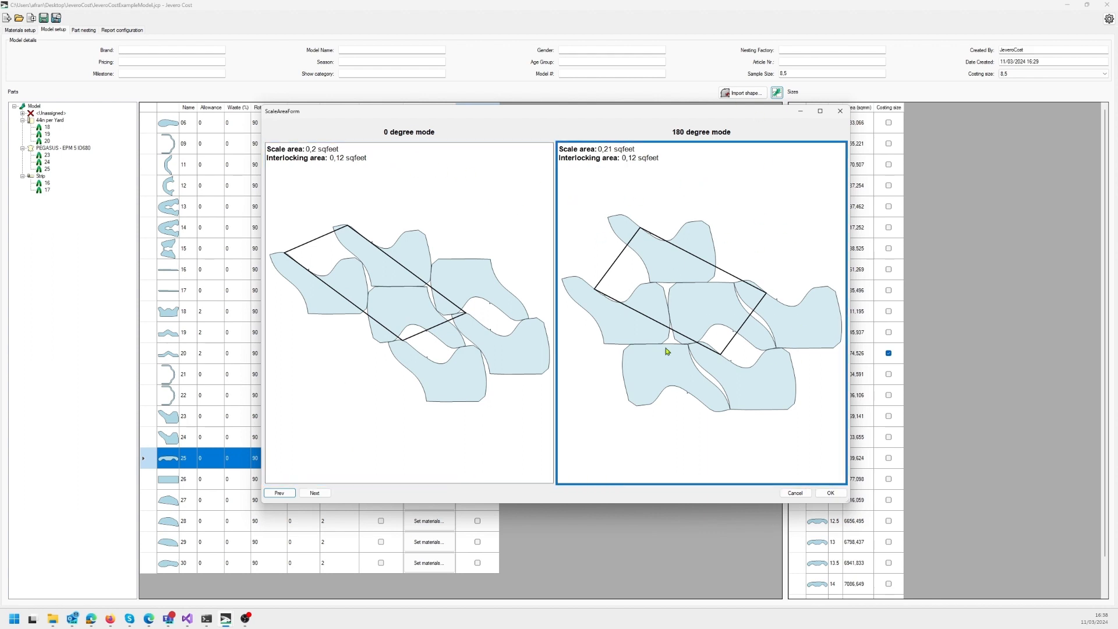
left_click(491, 204)
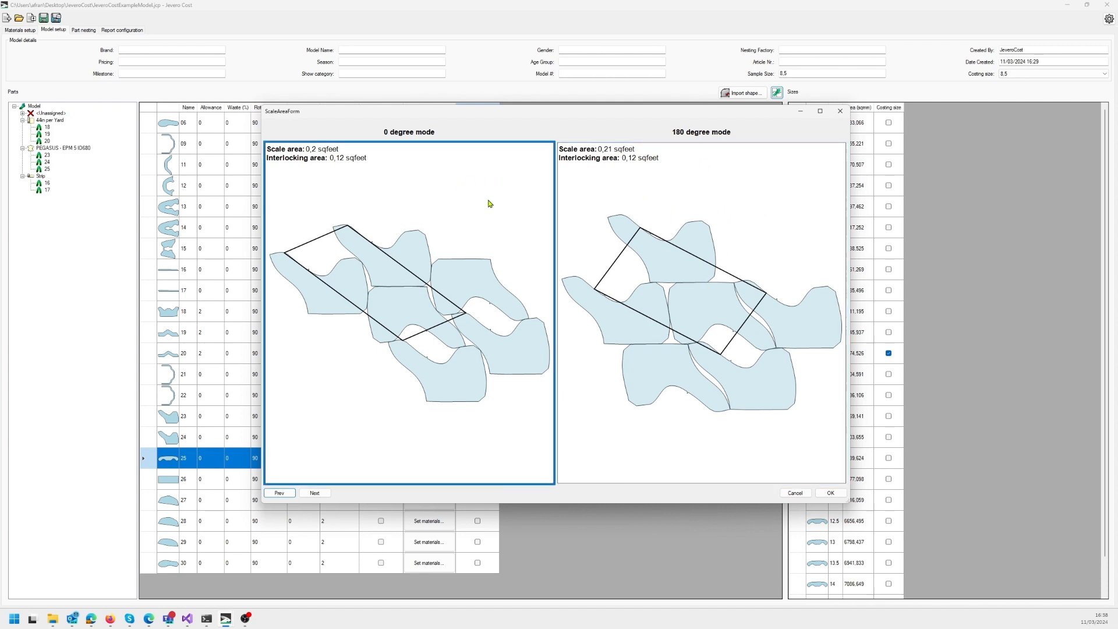
left_click(282, 494)
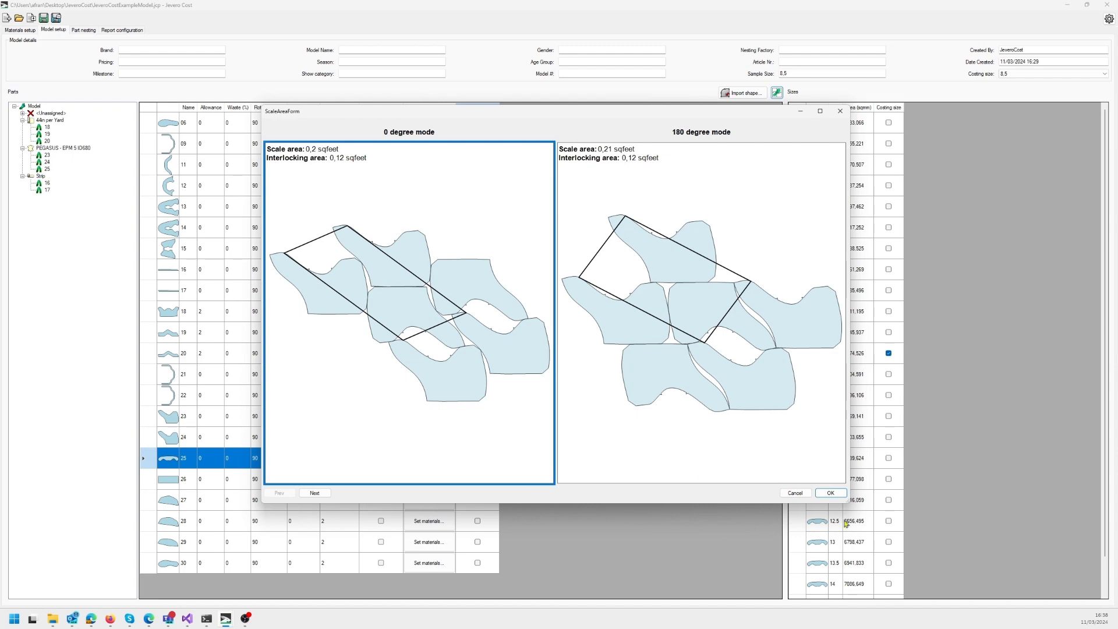
left_click(832, 494)
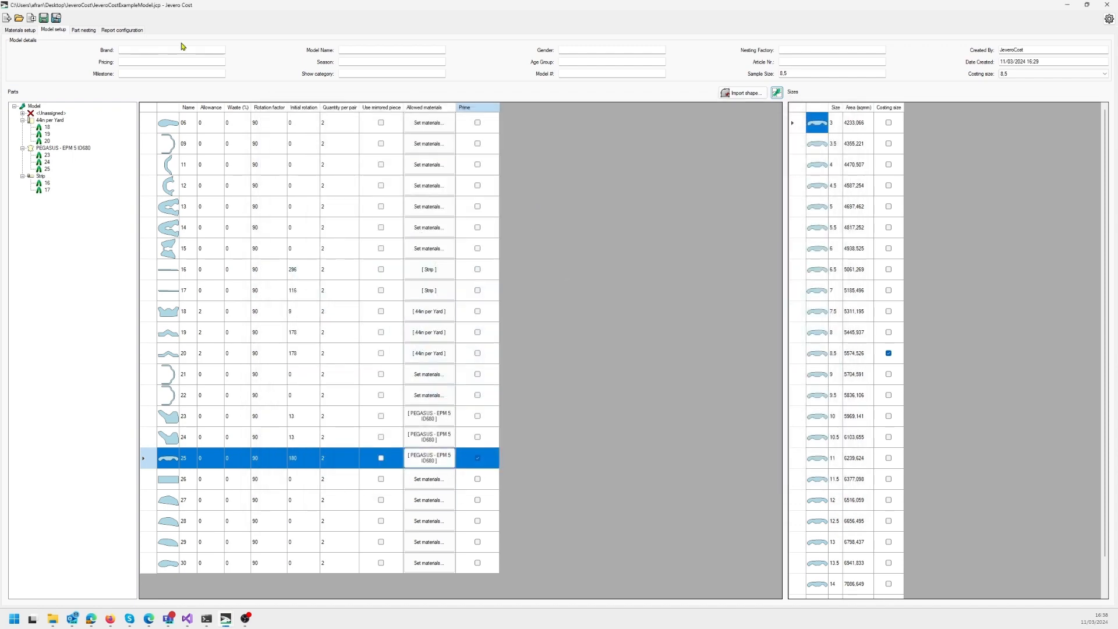
Step: Review the leather part costs and the other costs table in the report configuration, and return to the model setup
left_click(121, 31)
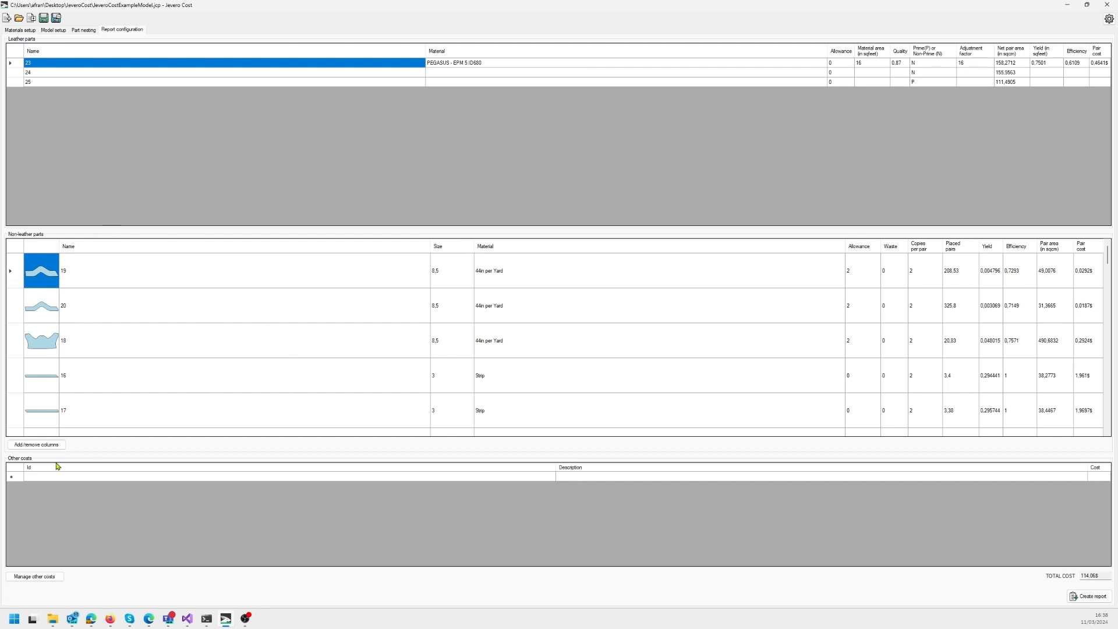
left_click(40, 479)
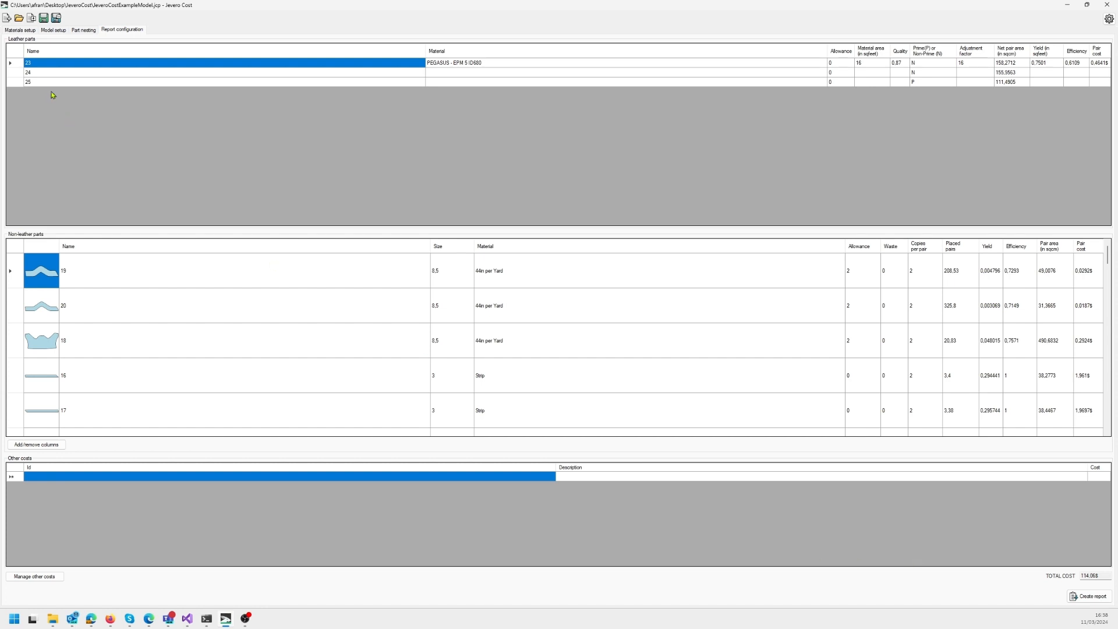
left_click(79, 31)
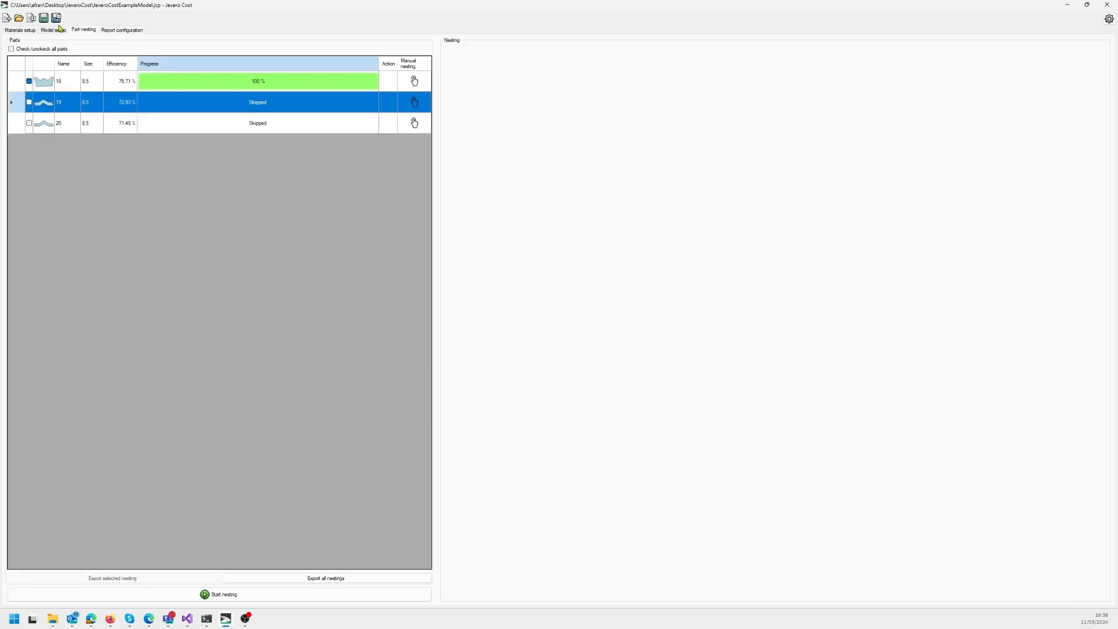
left_click(50, 30)
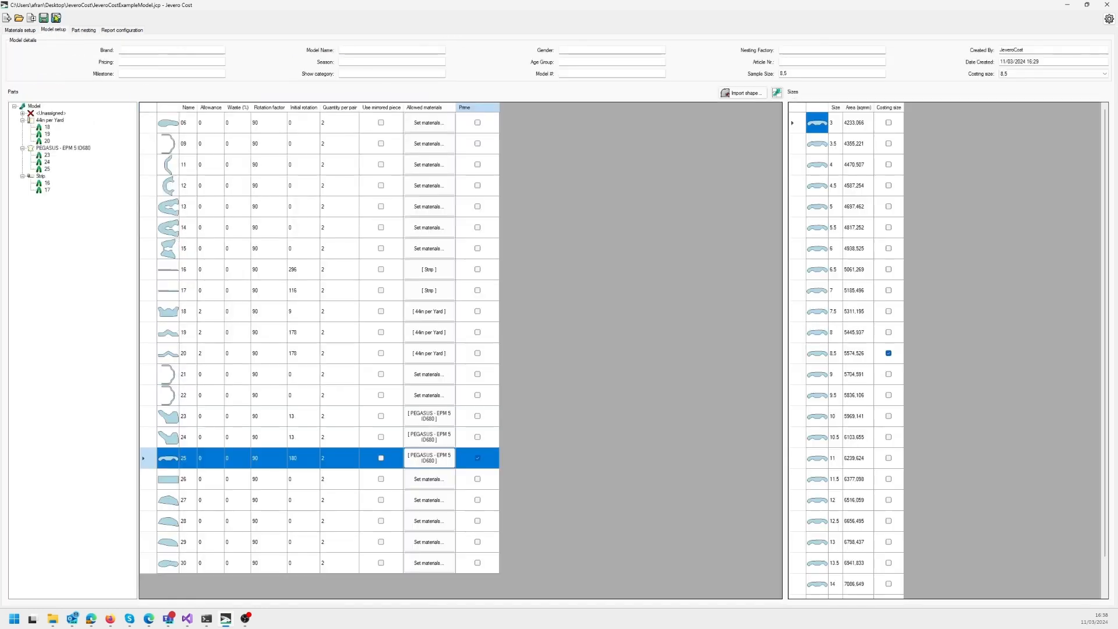
Step: Save the model and reload JeveroCostExampleModel.jcp after starting an empty project
left_click(45, 19)
left_click(7, 18)
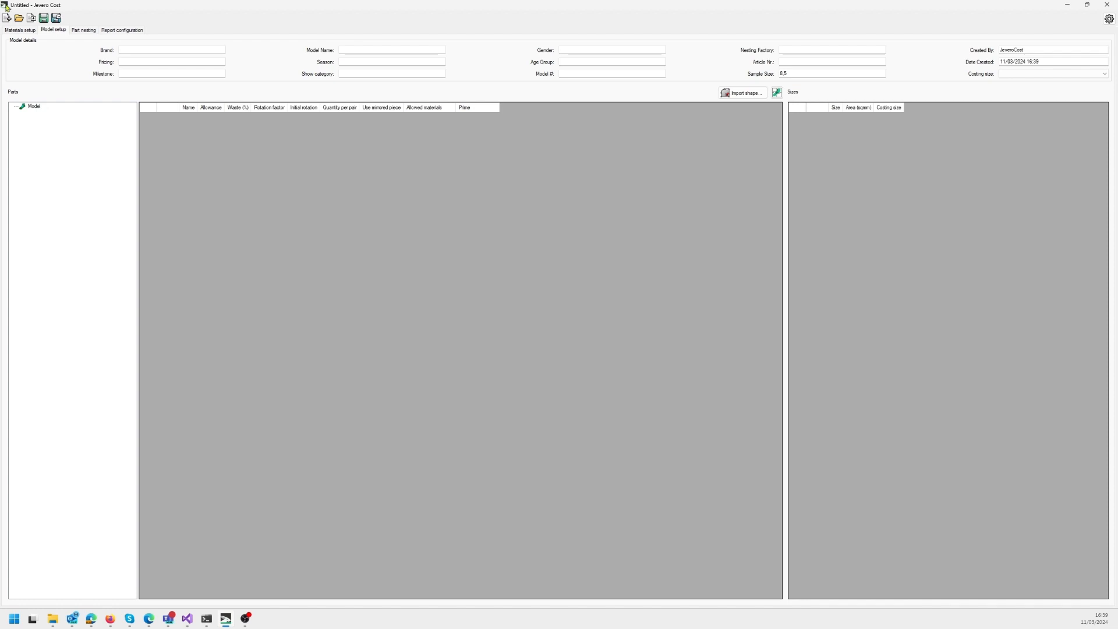
left_click(19, 18)
double_click(408, 232)
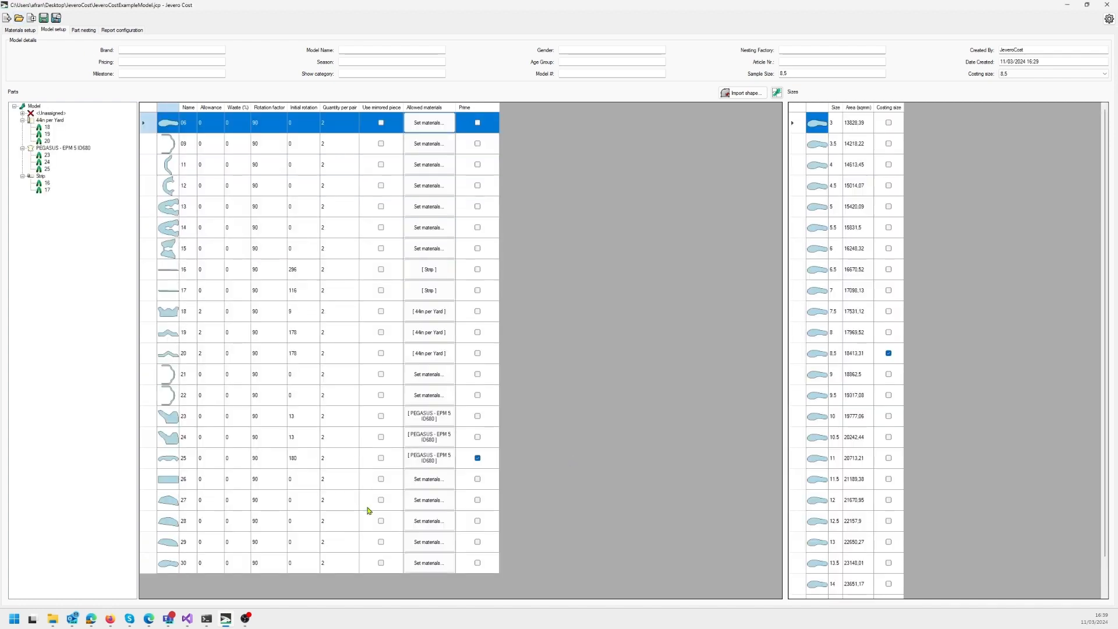
Step: Check the reloaded project's report configuration, part nesting and model setup
left_click(106, 31)
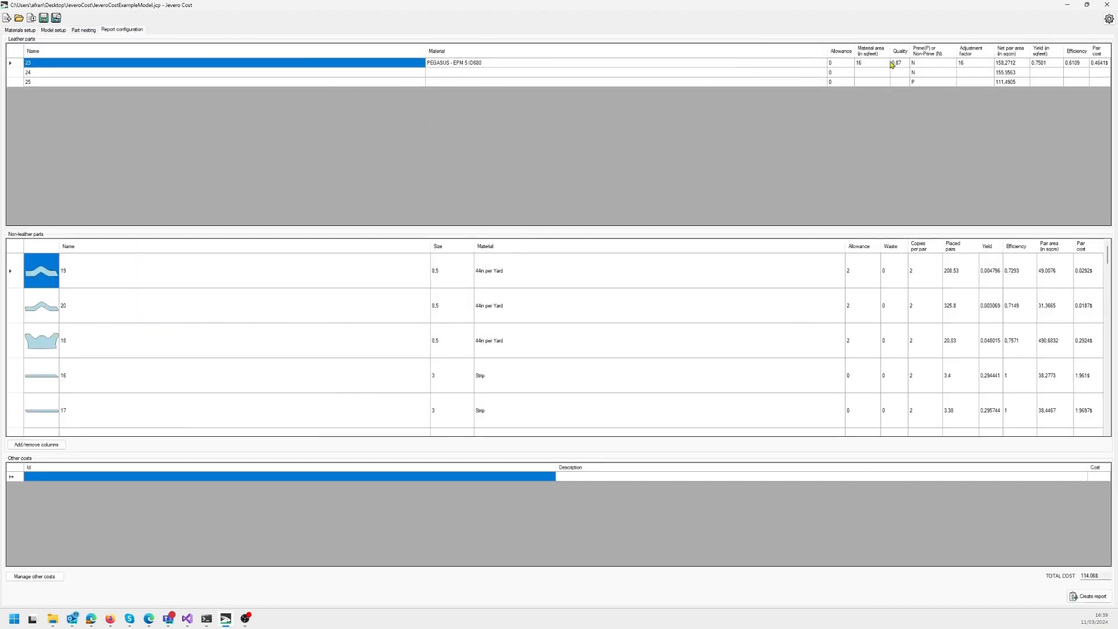
left_click(84, 31)
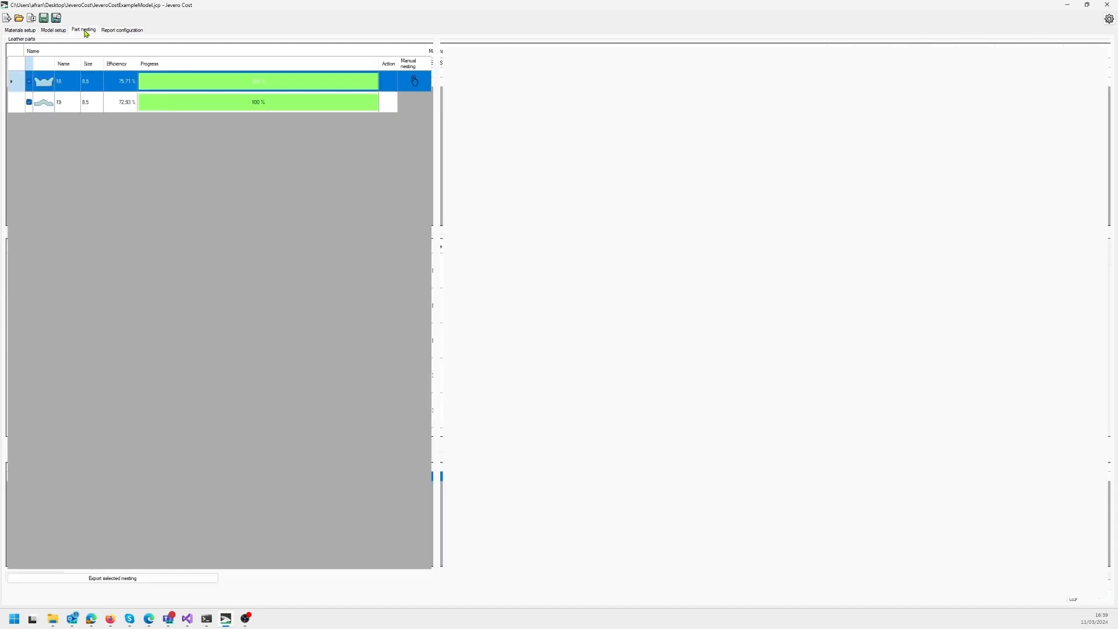
left_click(53, 31)
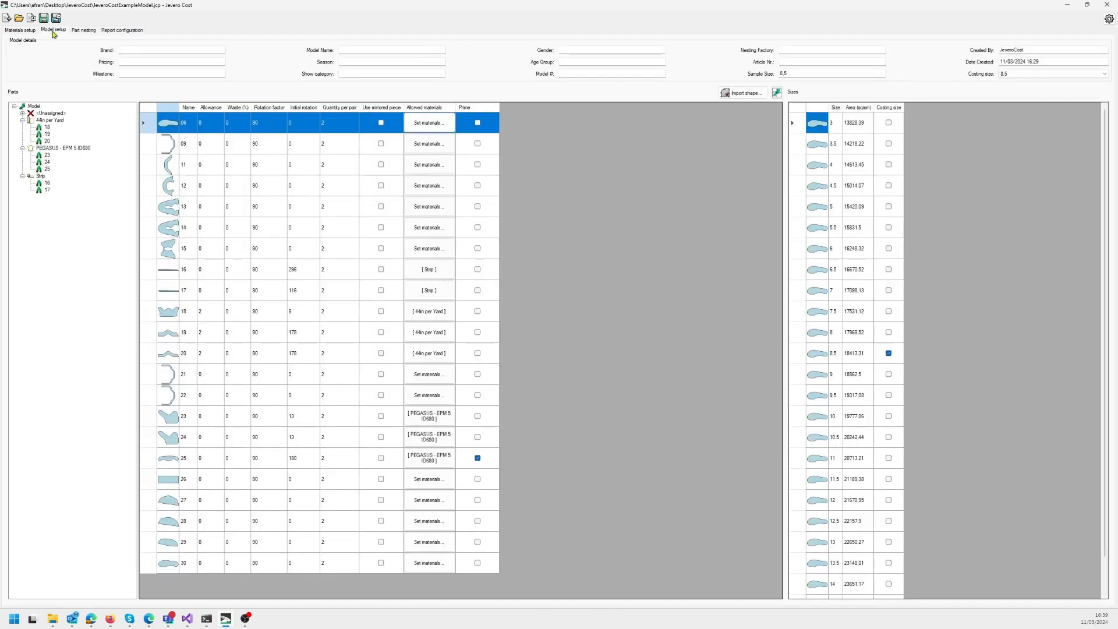
Step: Create the cost report from the report configuration and save it as Excel file Test in the Desktop's JeveroCost folder
left_click(109, 31)
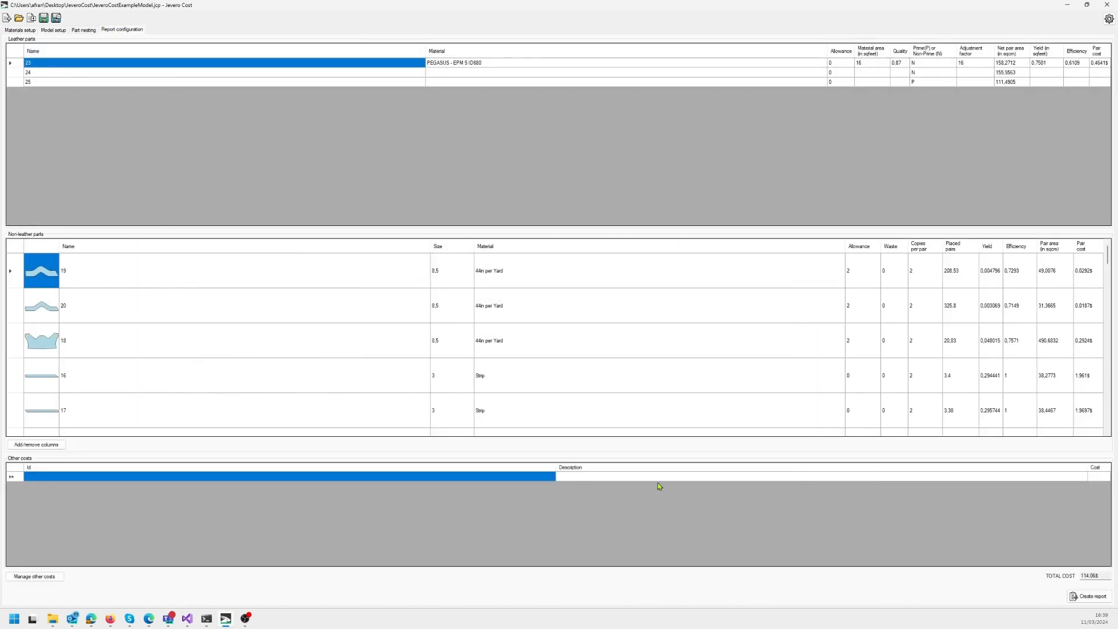
left_click(1084, 598)
left_click_drag(419, 174, 401, 145)
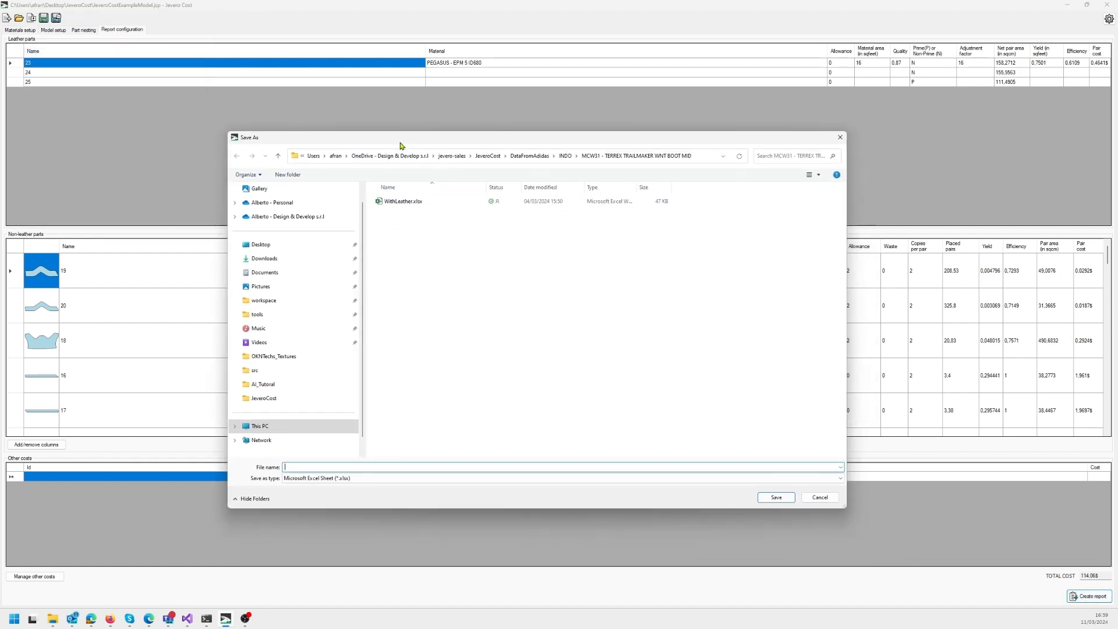
left_click(257, 245)
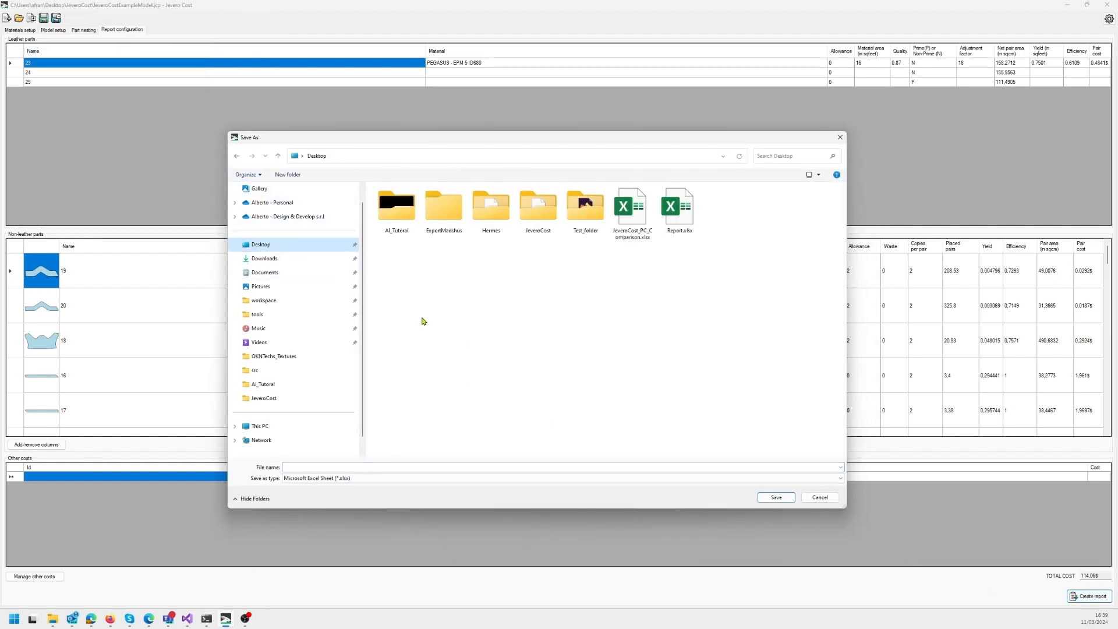
double_click(536, 209)
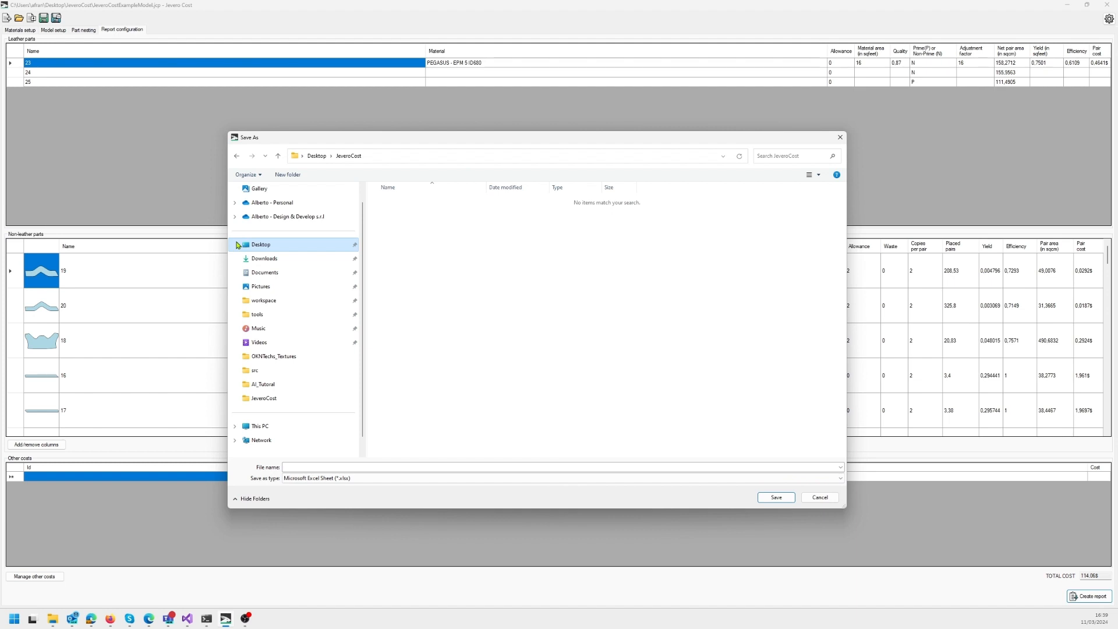
left_click(366, 478)
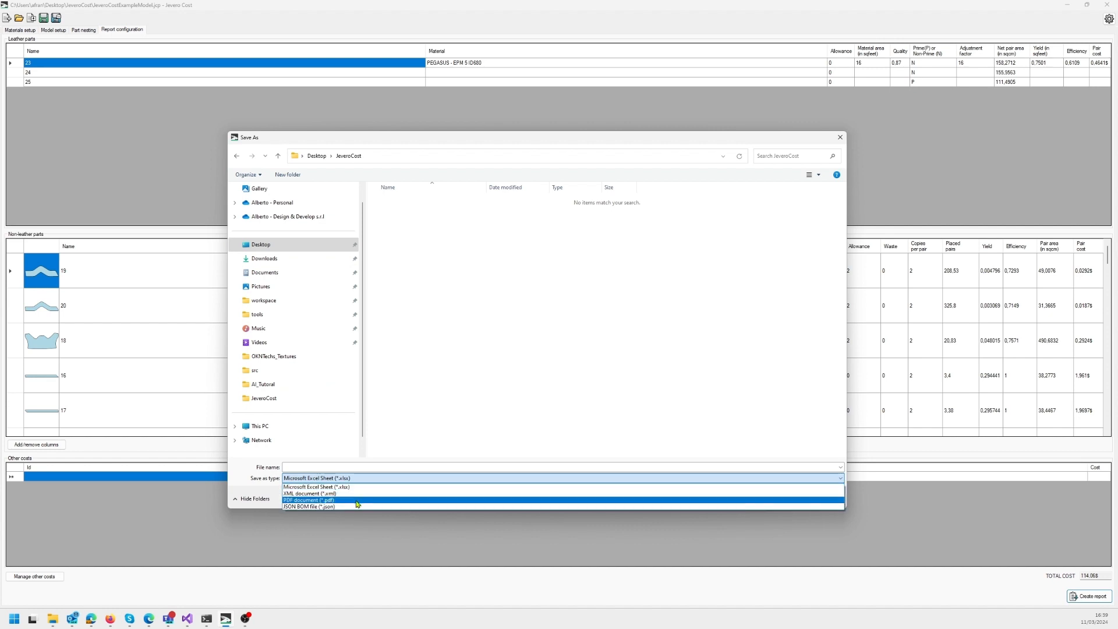
left_click(367, 466)
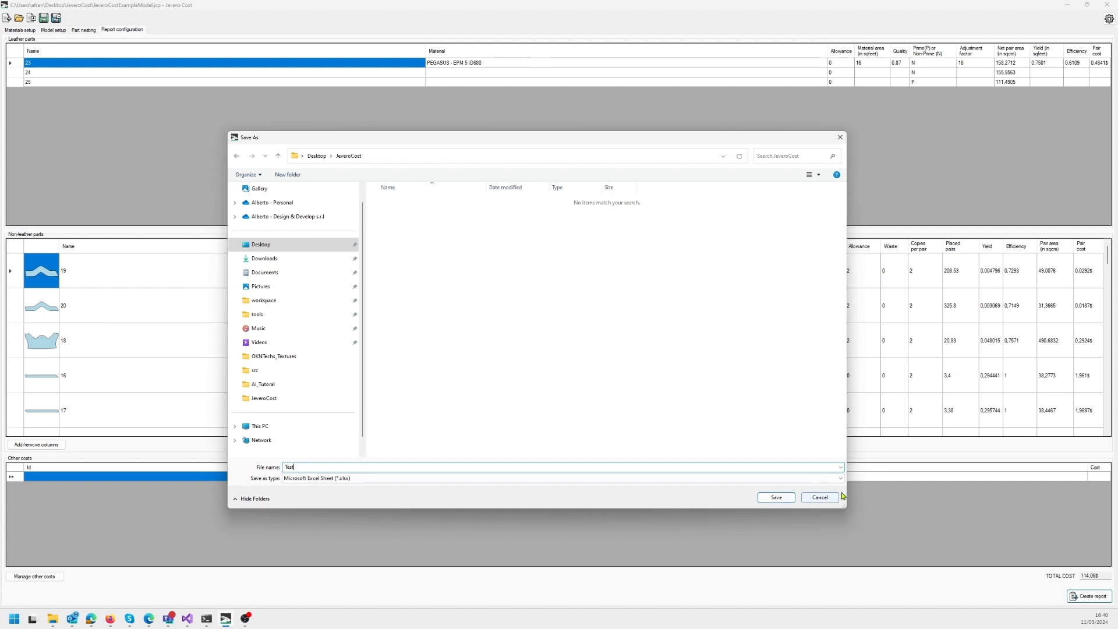
left_click(777, 498)
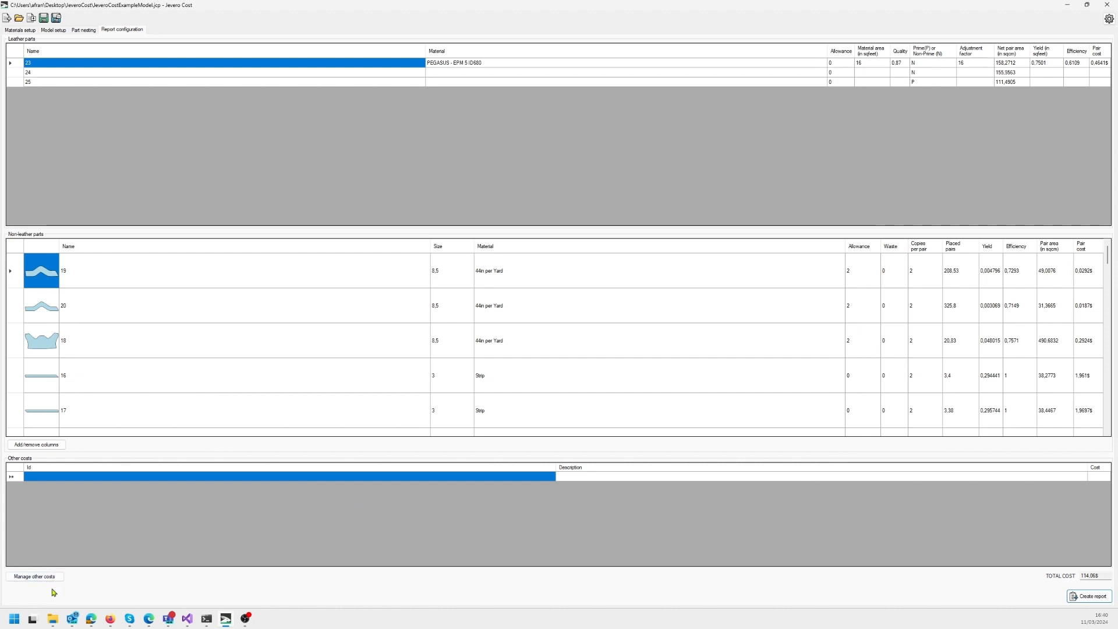
Step: Open Test.xlsx in Excel, review its leather, non-leather and other costs sections, close it and return to Jevero Cost
double_click(352, 236)
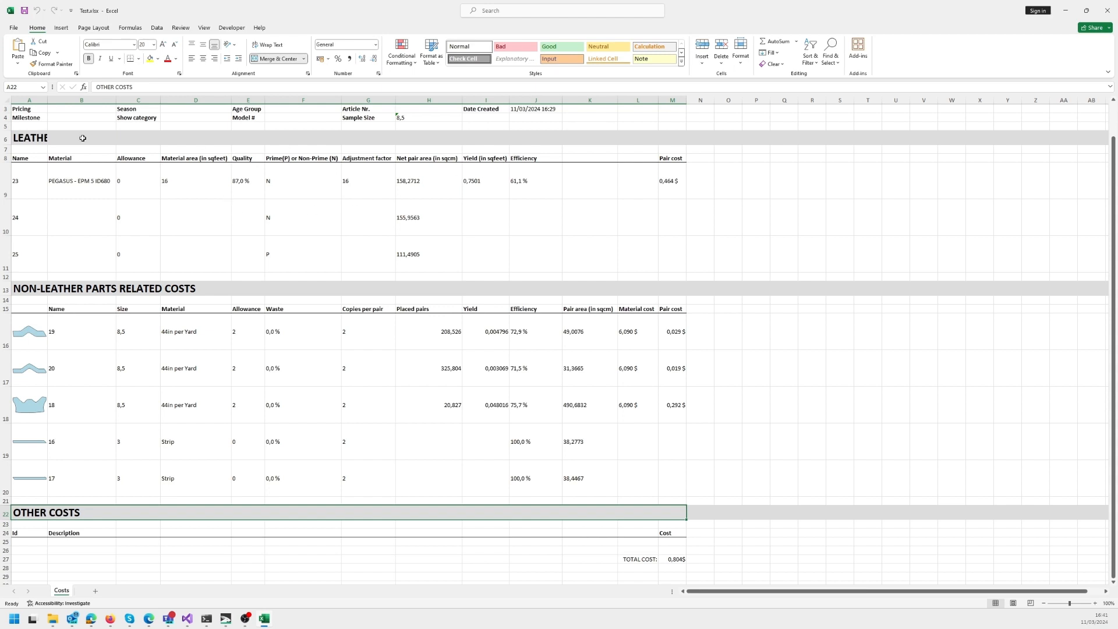
left_click_drag(29, 139, 561, 137)
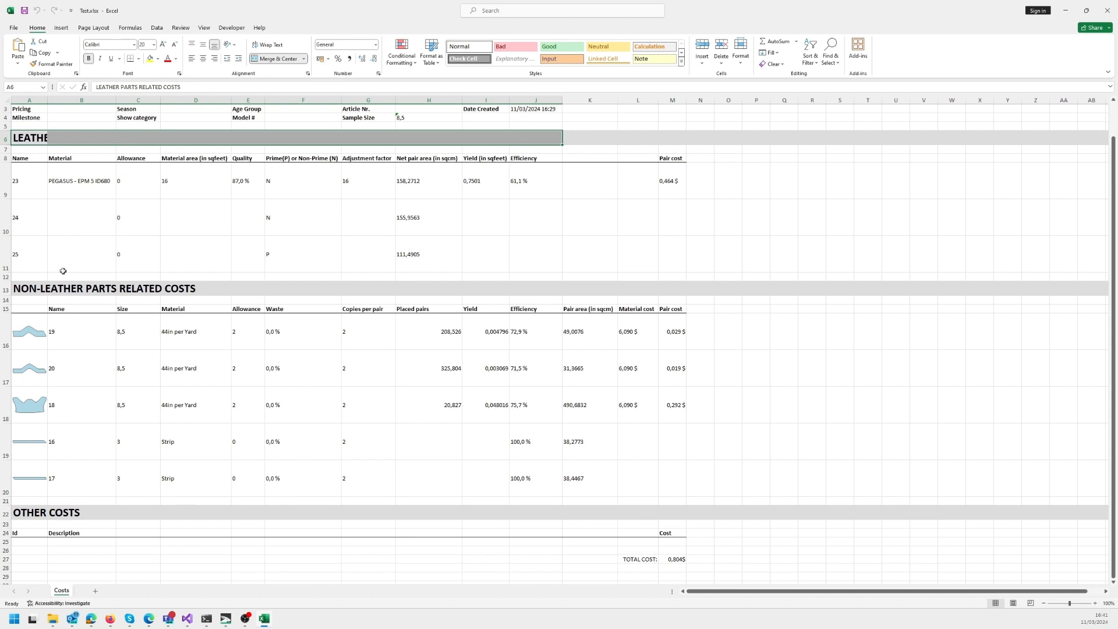
scroll(720, 302, "down", 2)
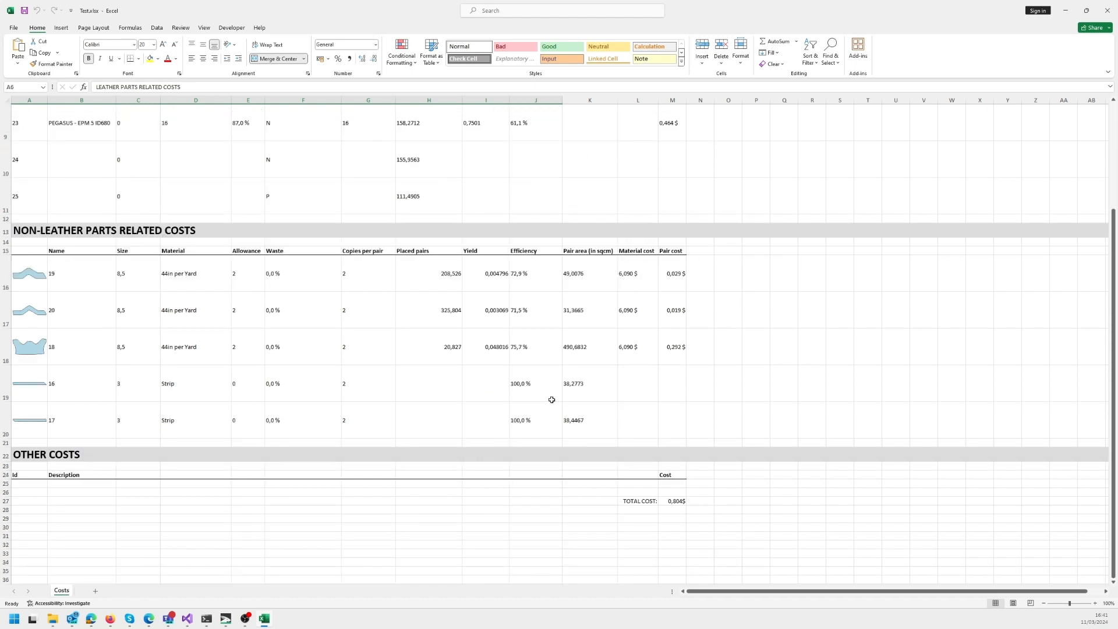
scroll(714, 573, "up", 2)
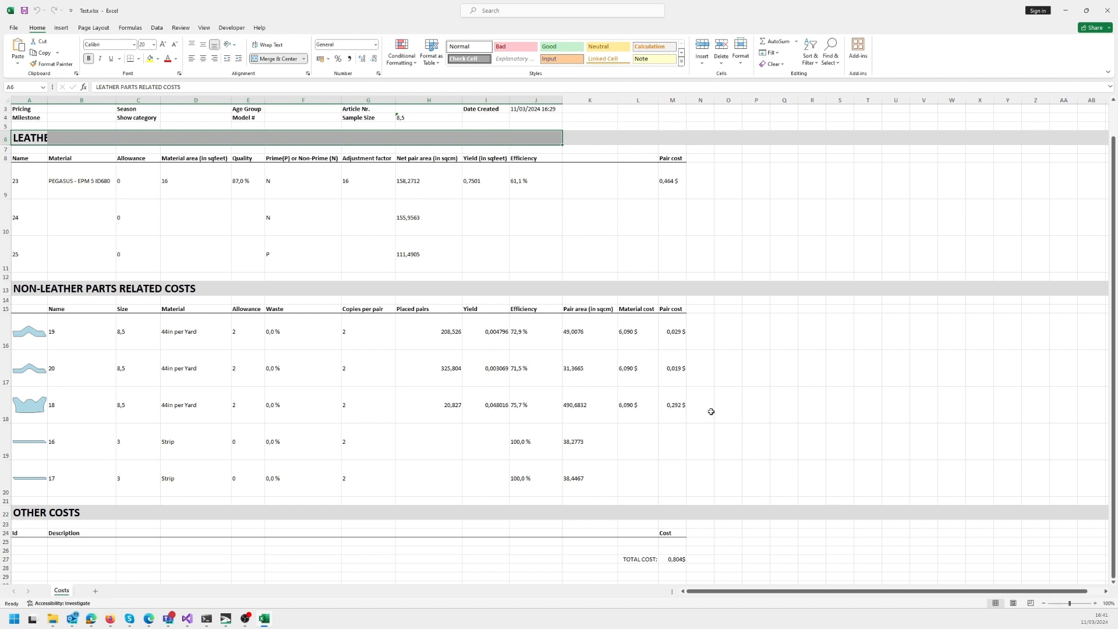
scroll(712, 412, "down", 1)
scroll(741, 400, "up", 2)
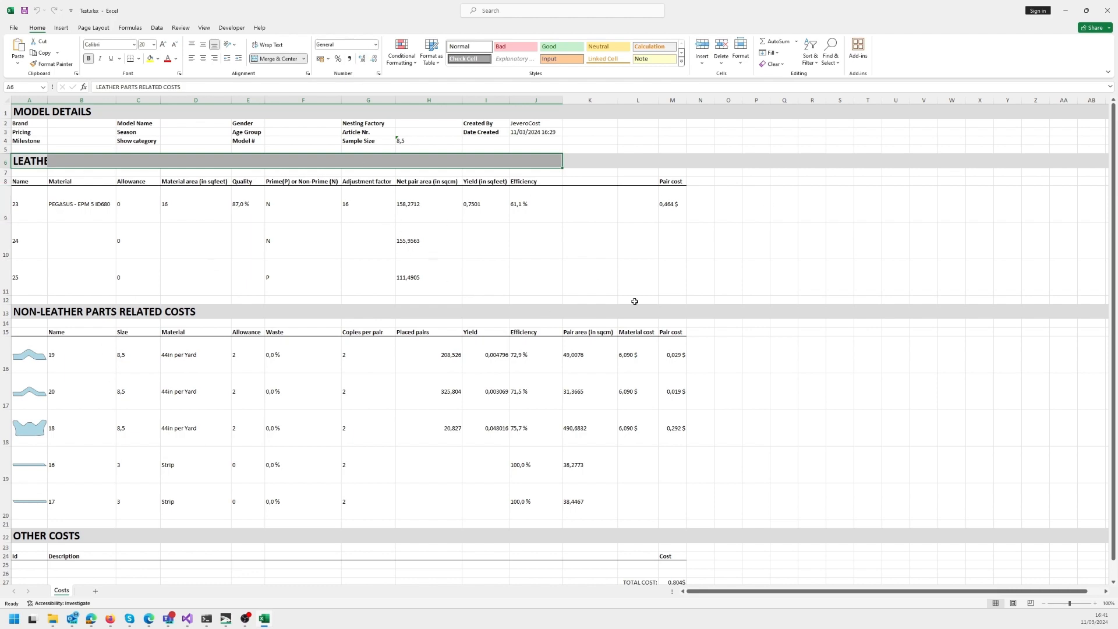
left_click(1107, 9)
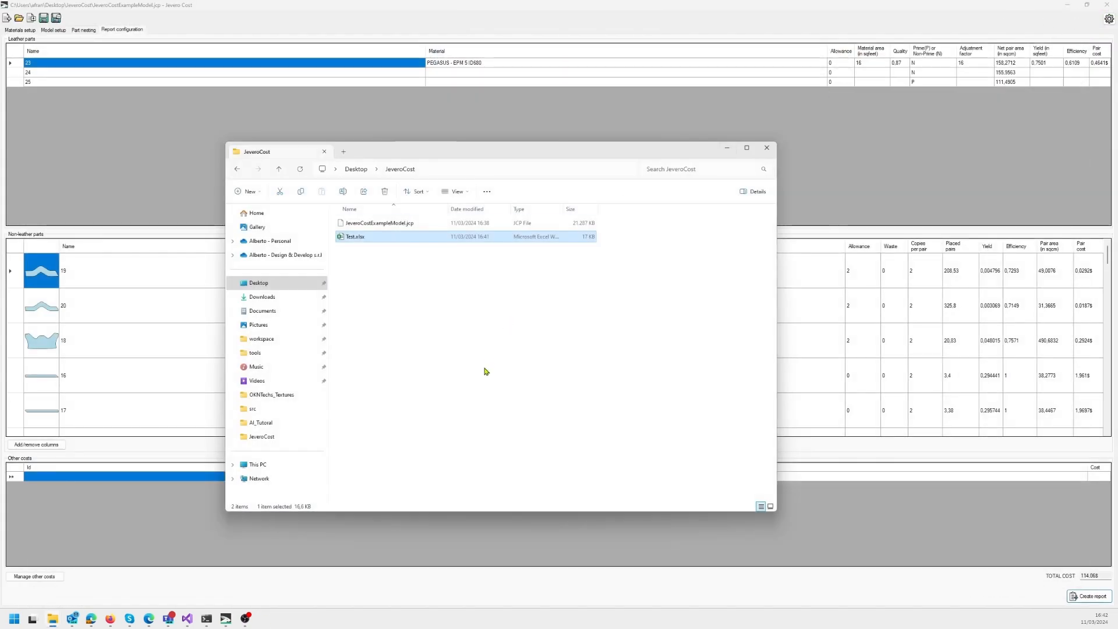
left_click(488, 112)
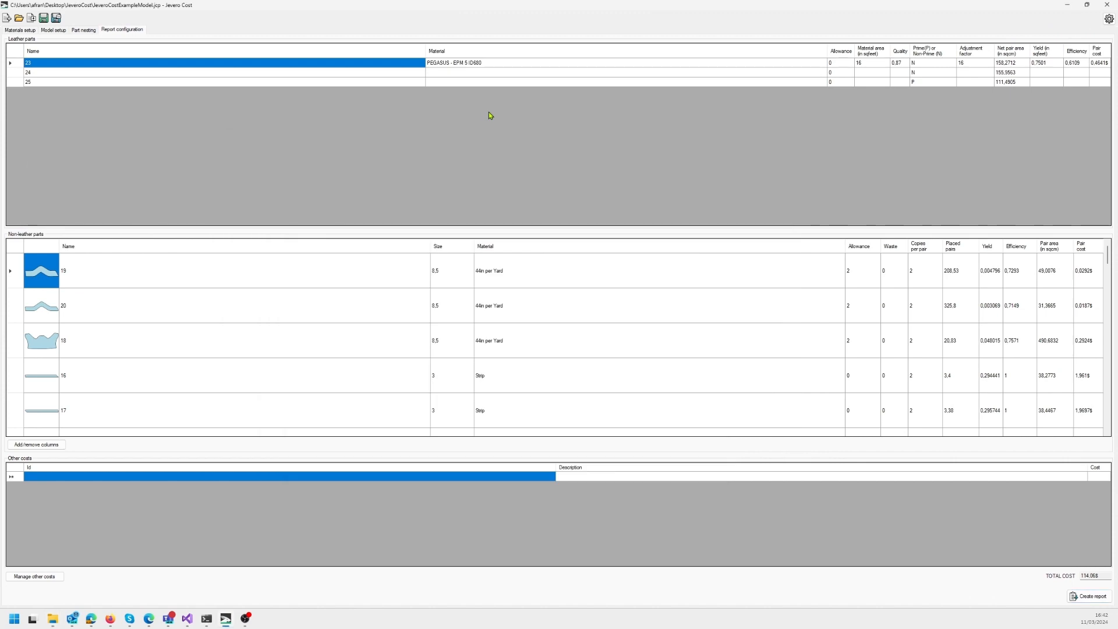